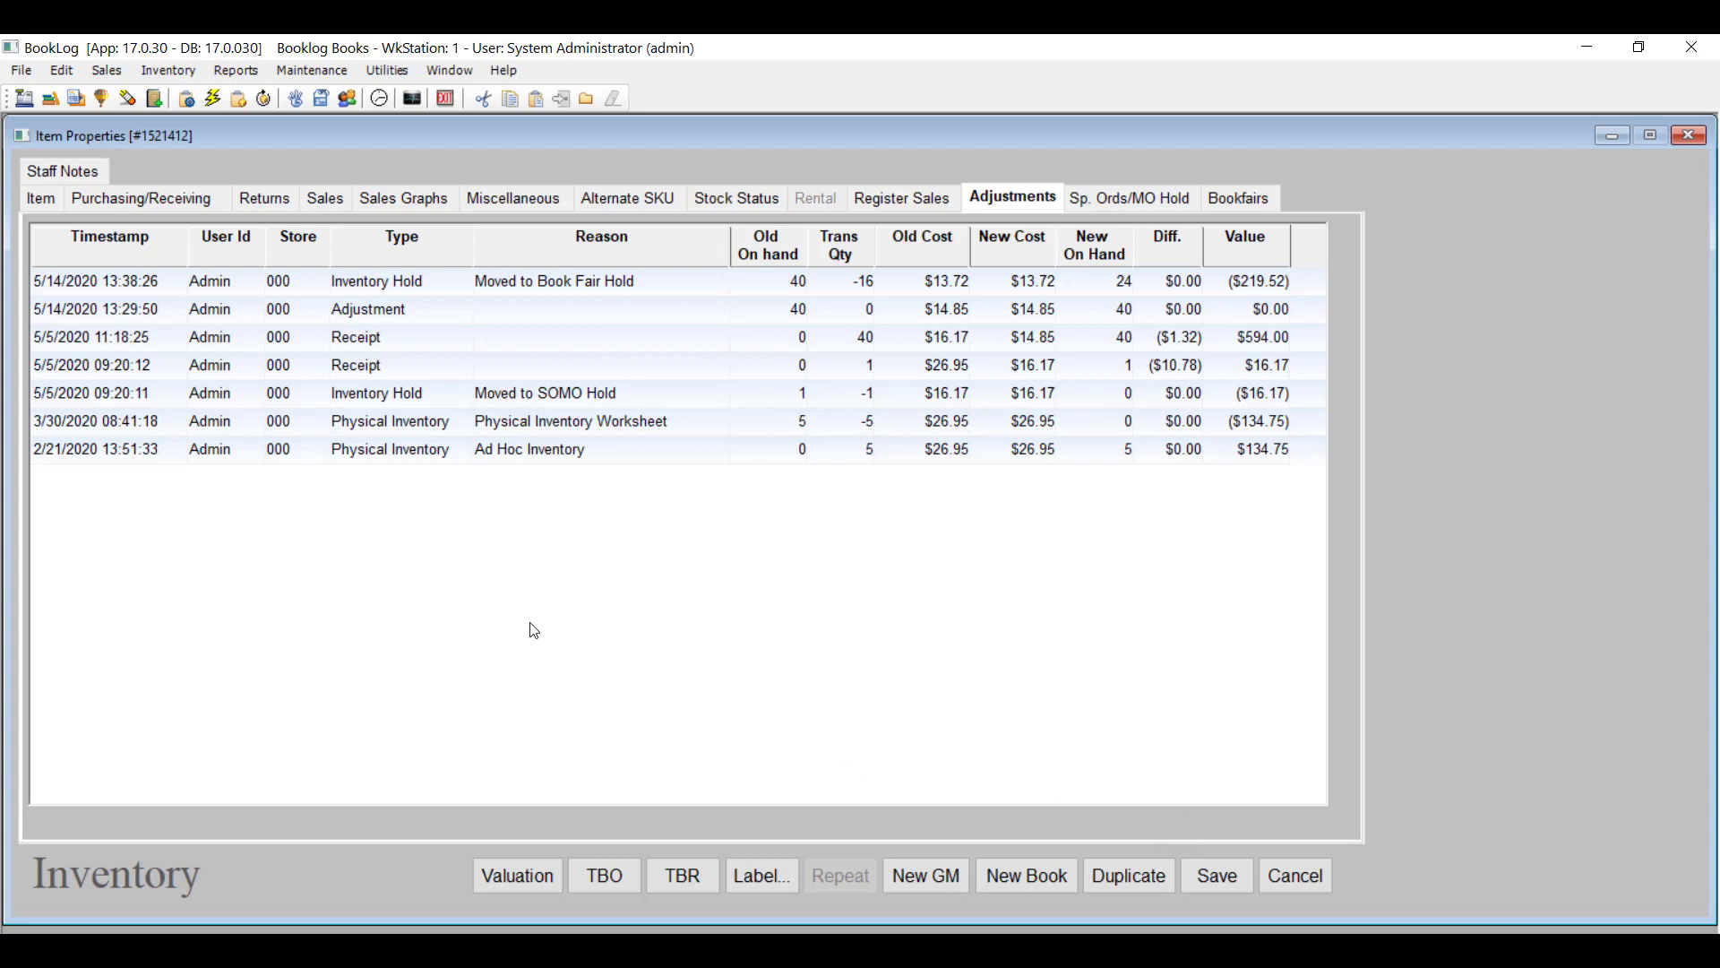
- Display the main item details of the book "A" and open its valuation
{"action": "left_click", "coordinate": [43, 198]}
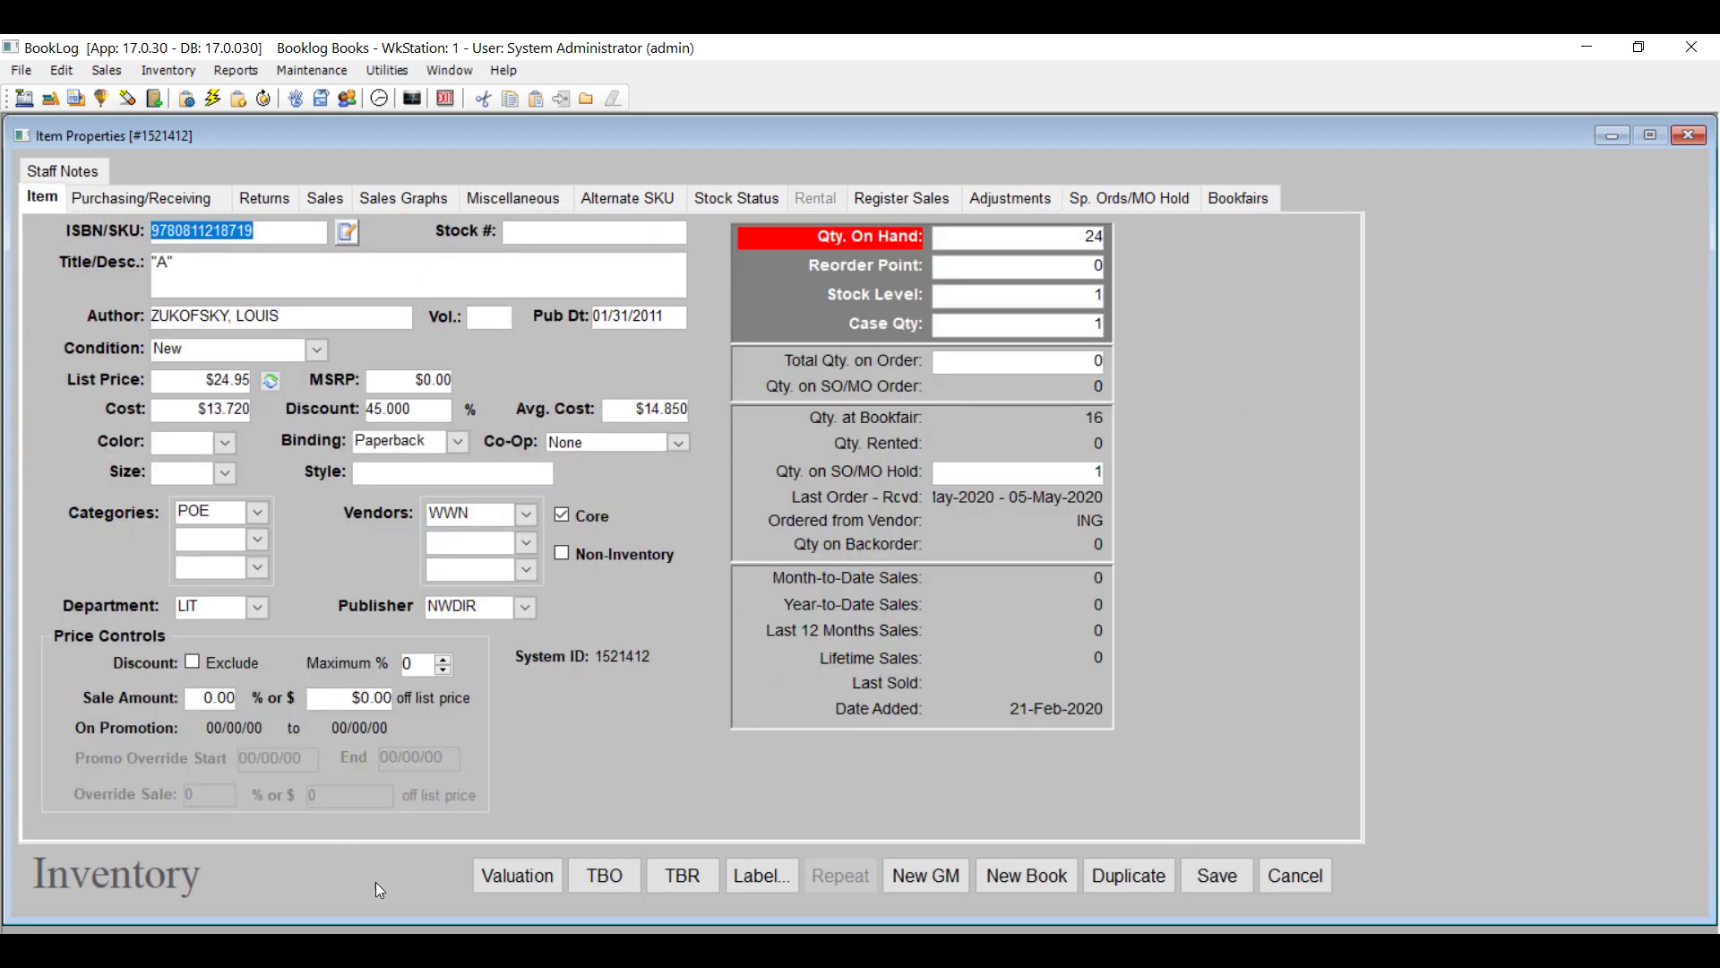
{"action": "left_click", "coordinate": [555, 887]}
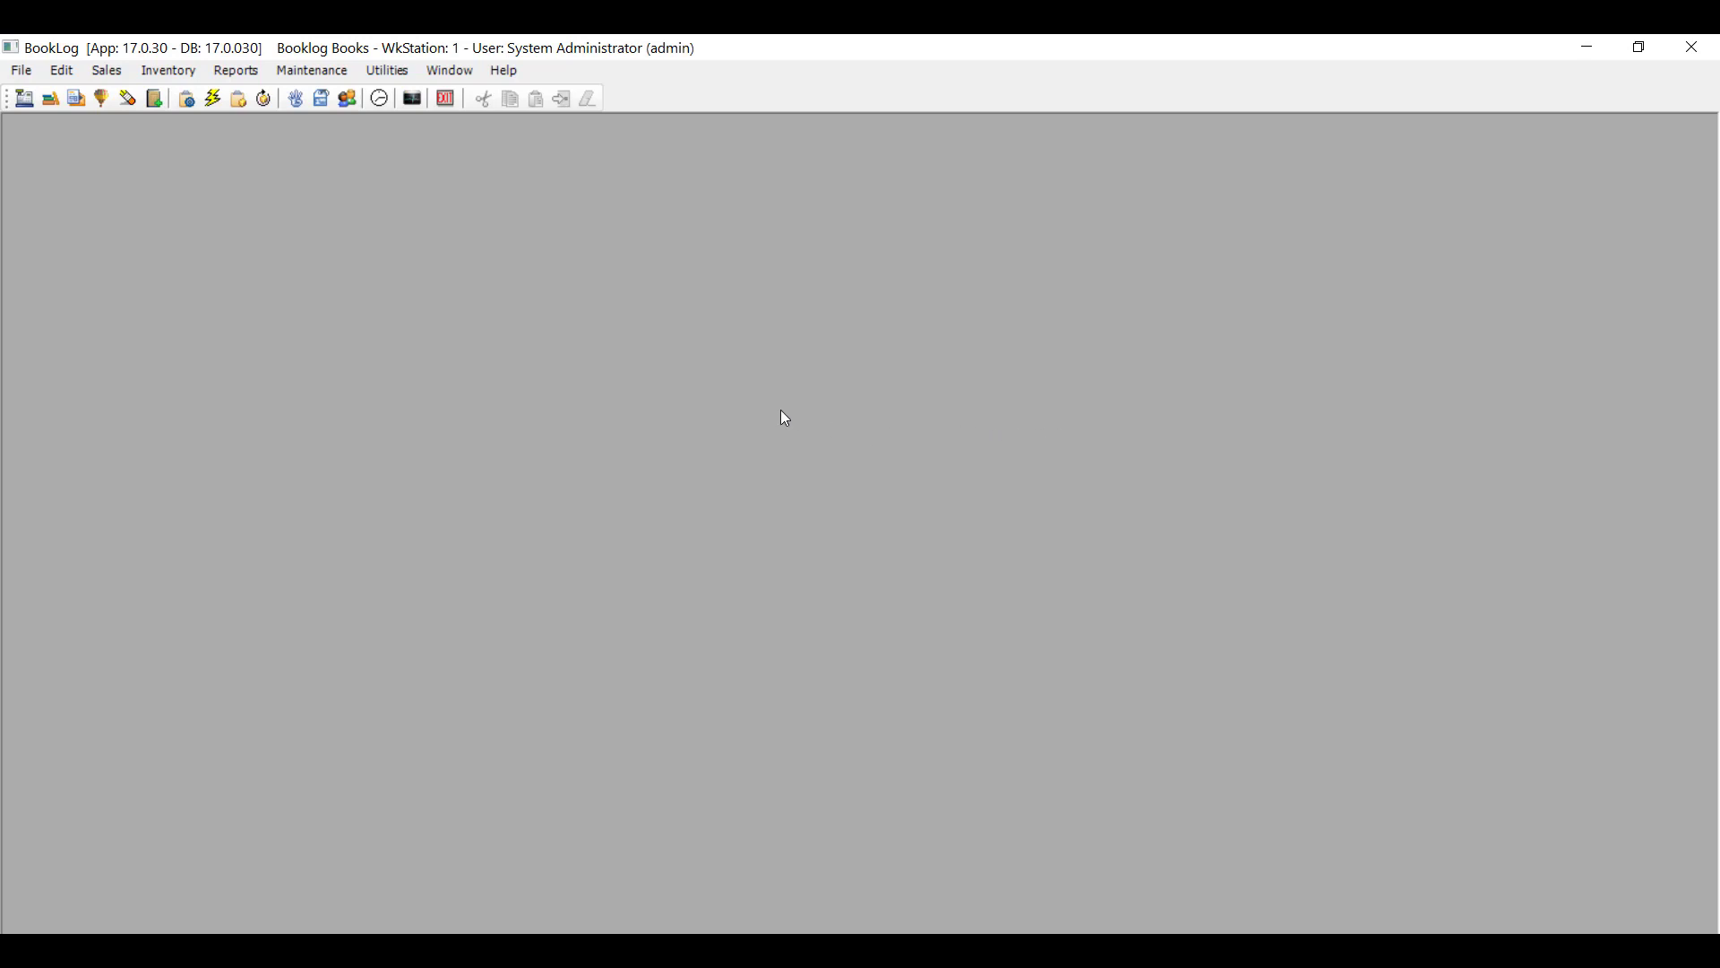
- Open the Physical Inventory utility to examine the inventory freeze, zero-out and update options
{"action": "left_click", "coordinate": [403, 79]}
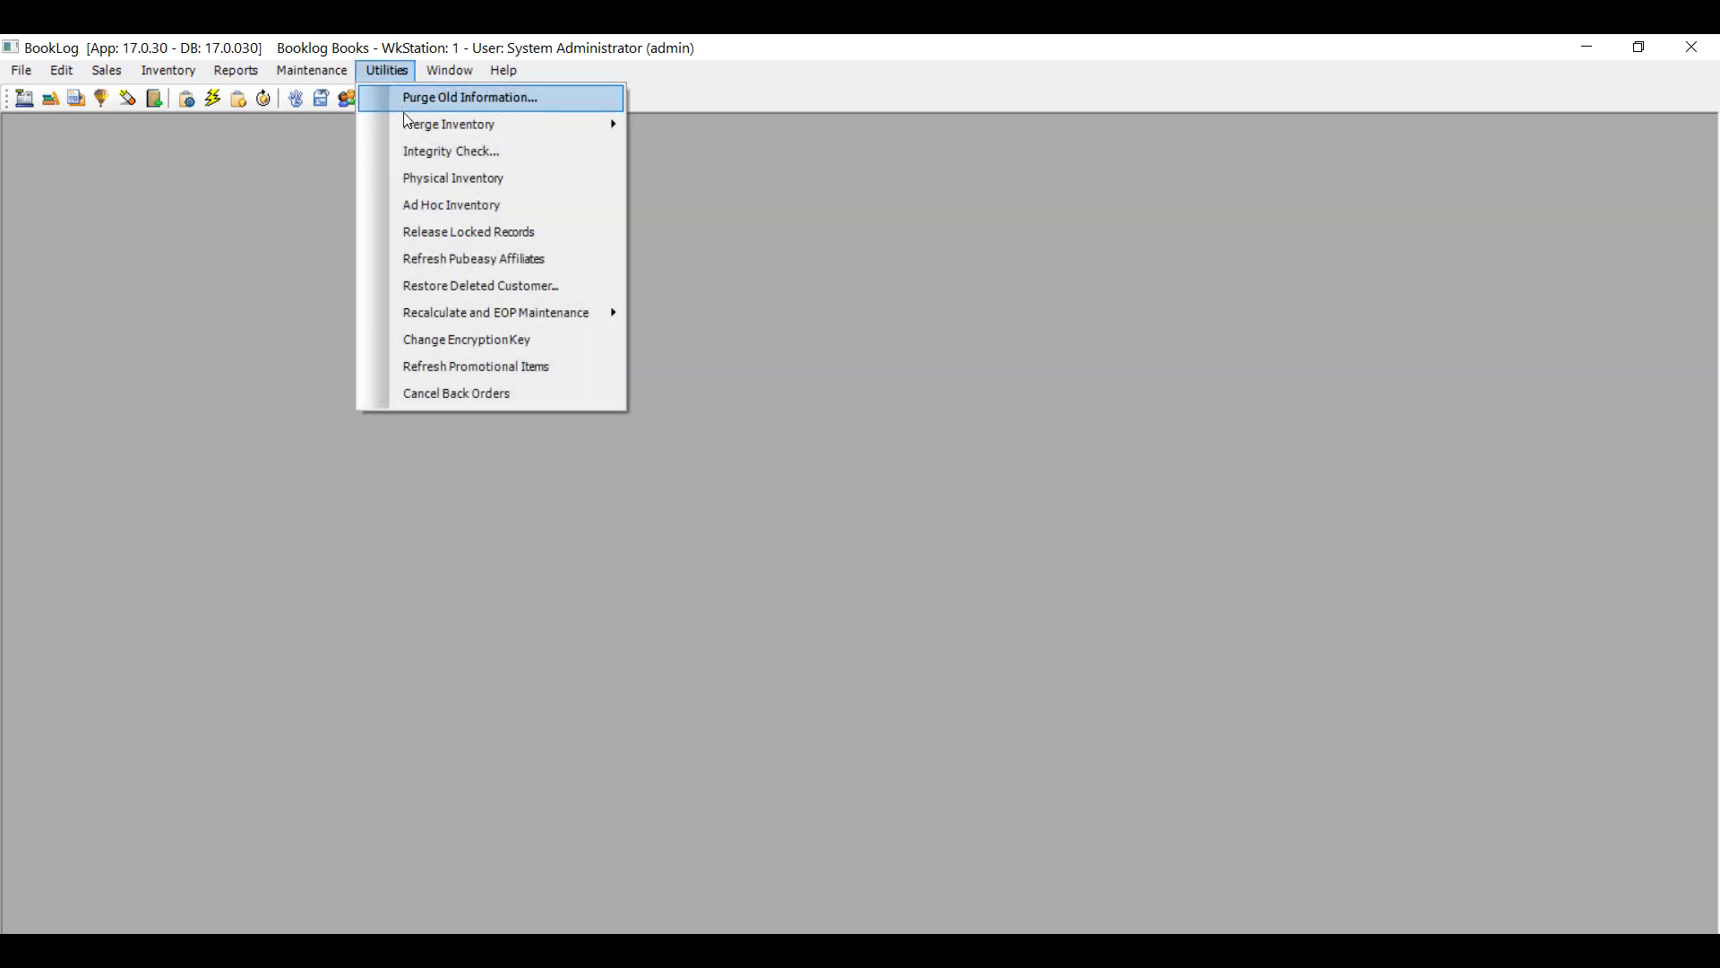
{"action": "left_click", "coordinate": [468, 184]}
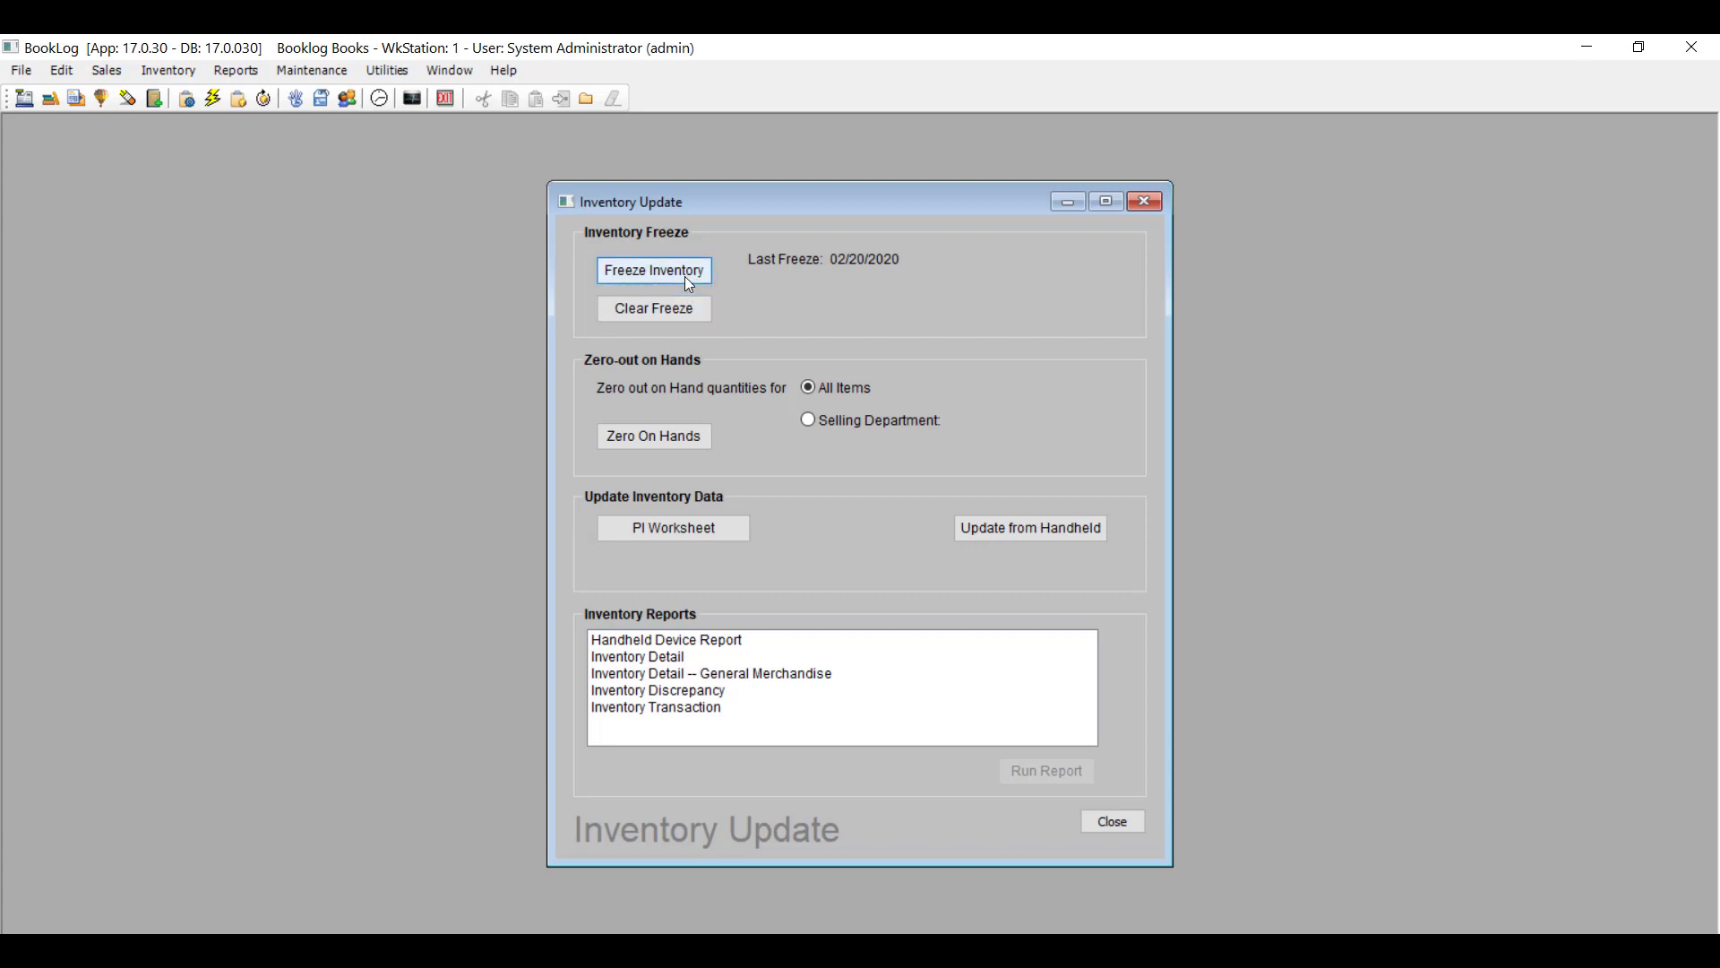
- Look through the available export formats and open the QuickBooks export
{"action": "left_click", "coordinate": [21, 70]}
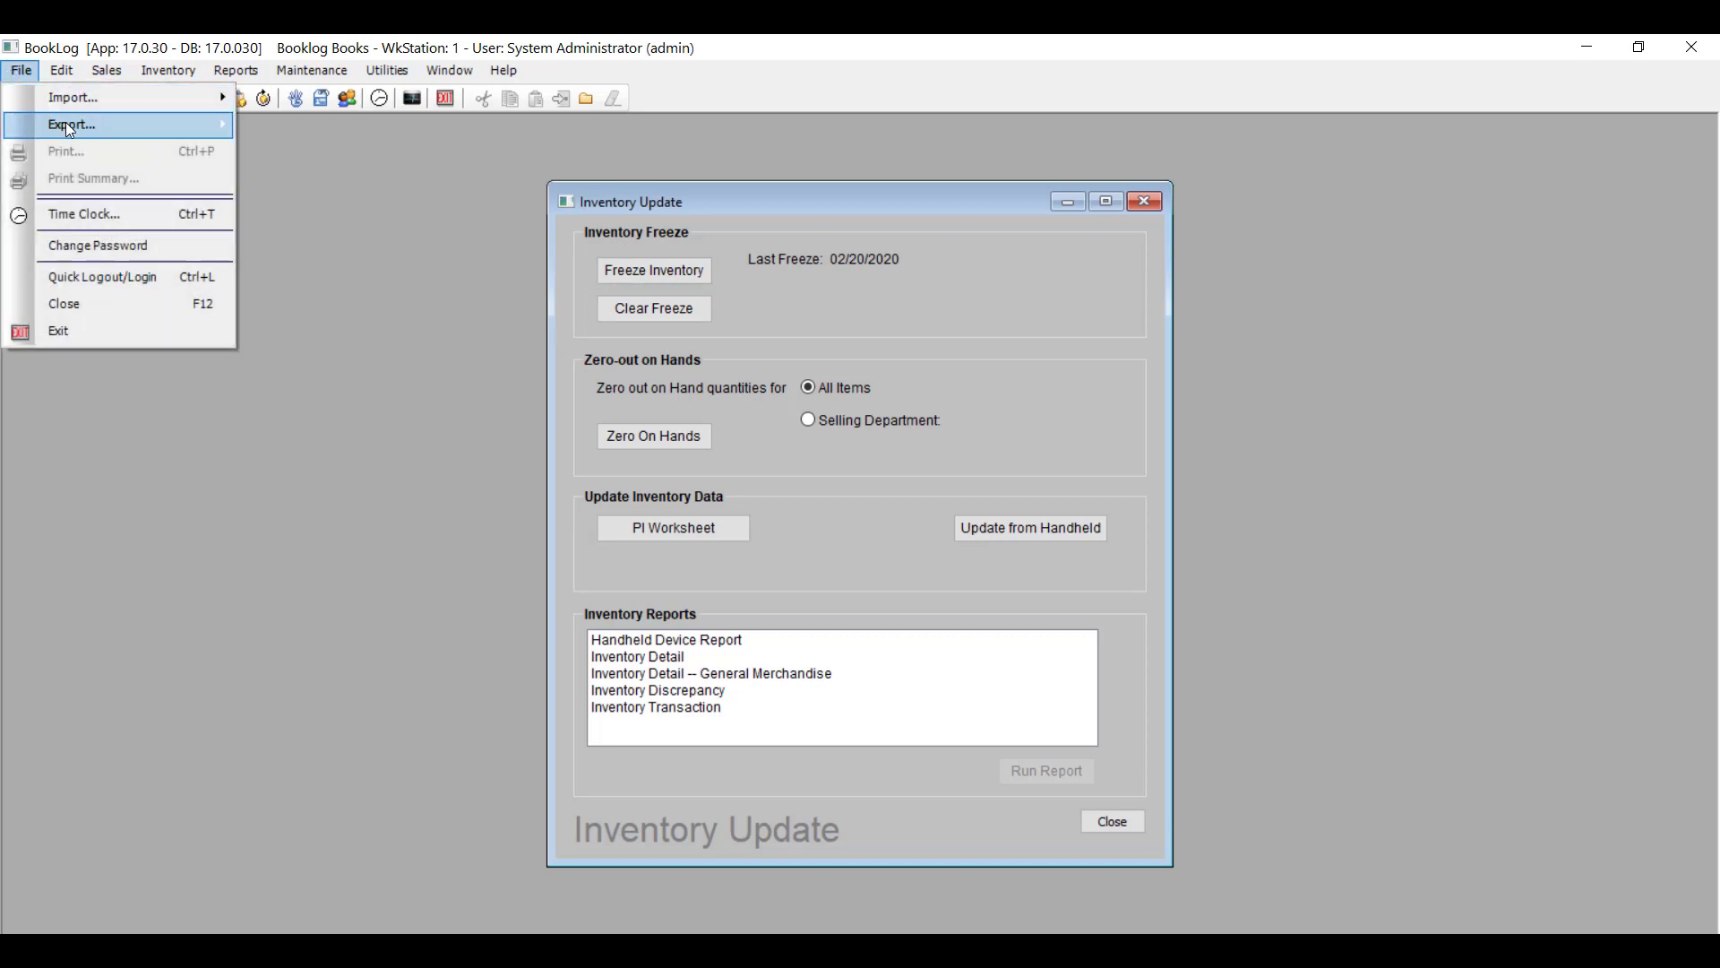
{"action": "mouse_move", "coordinate": [175, 125]}
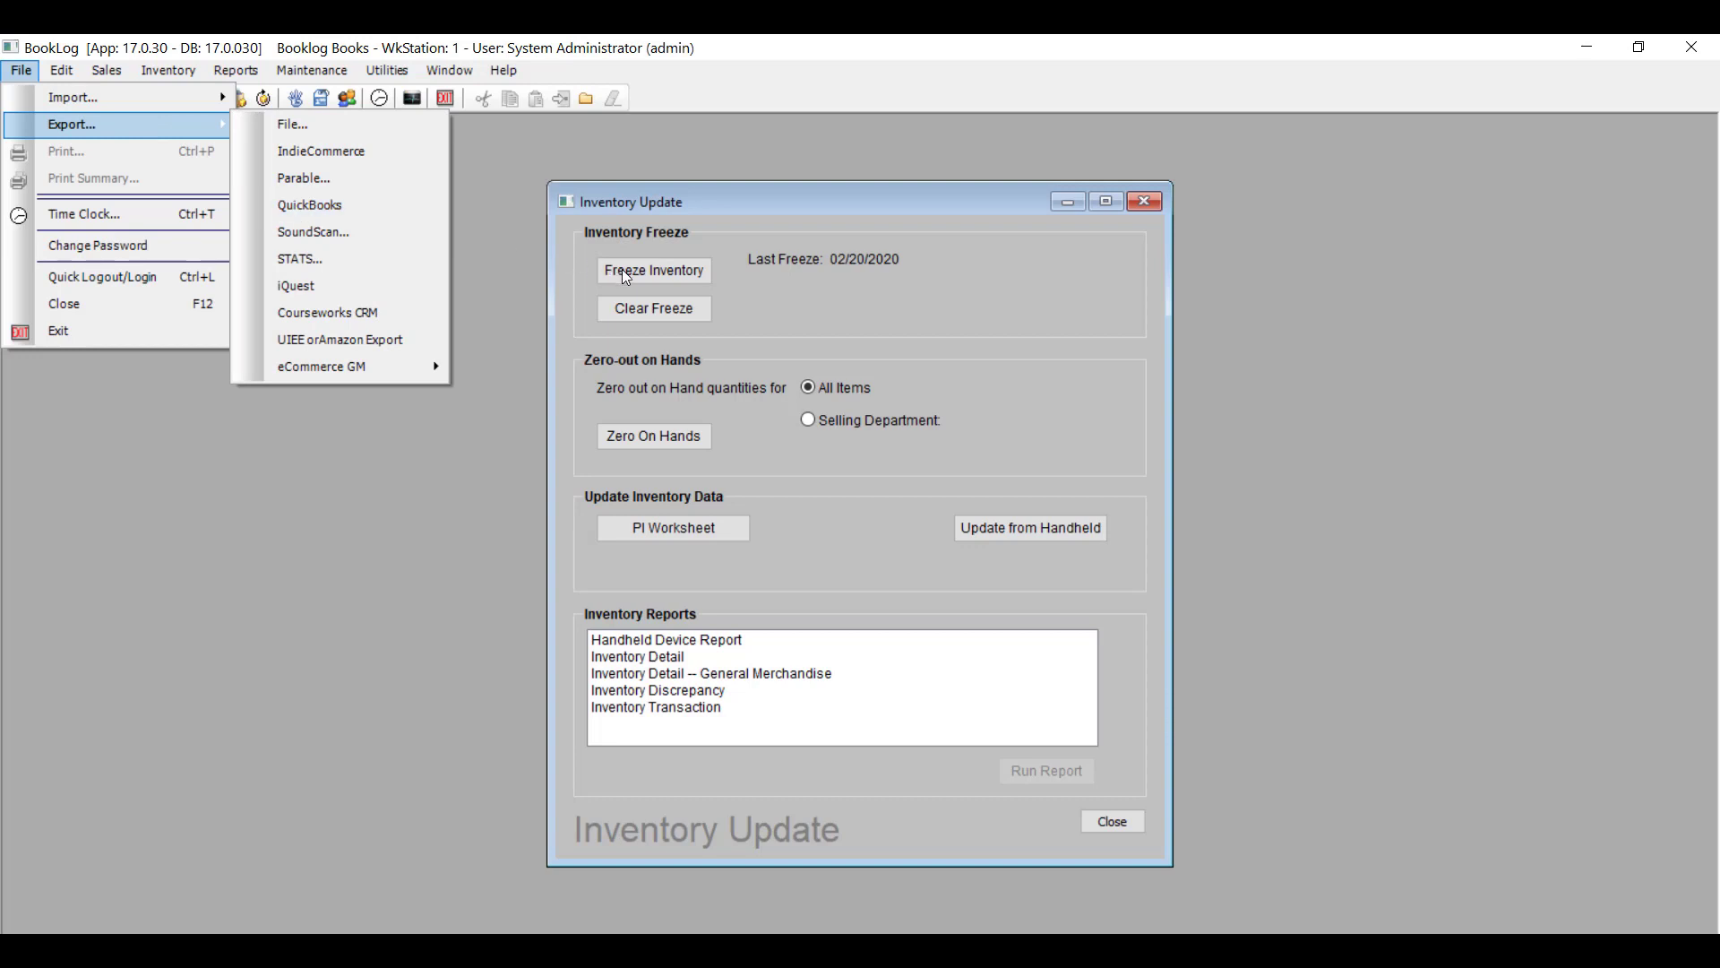
{"action": "left_click", "coordinate": [388, 214]}
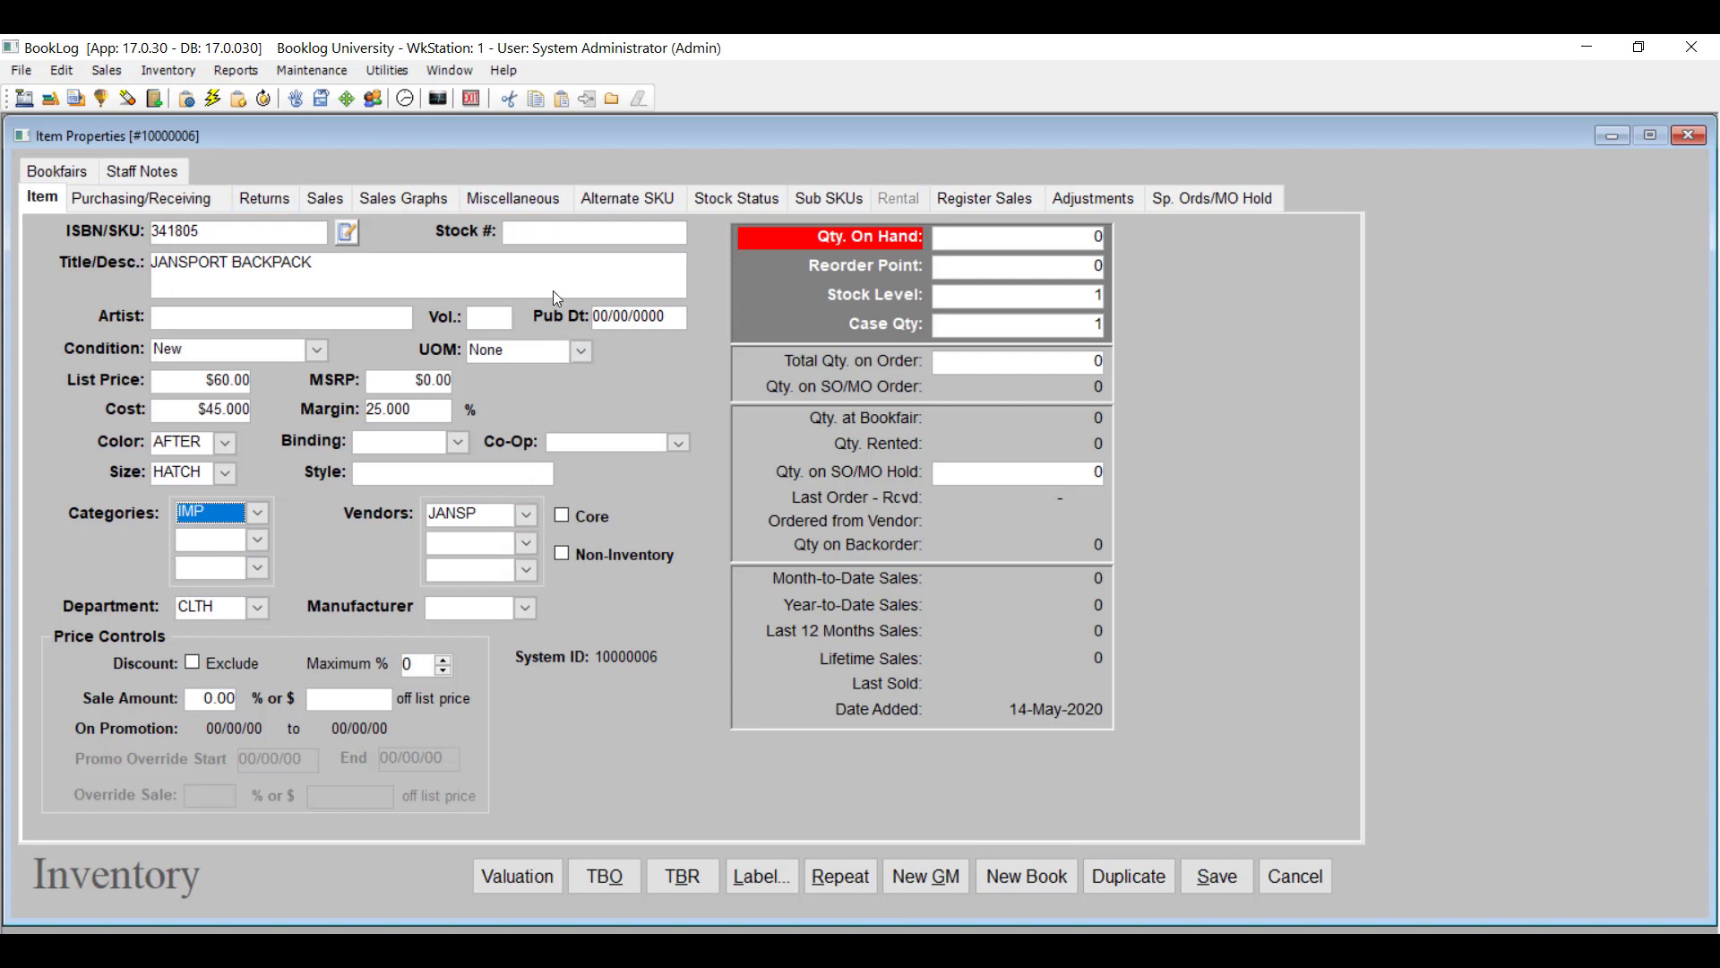
- Examine the View Sub-SKUs setting and the sub-SKU list of the JANSPORT BACKPACK item
{"action": "left_click", "coordinate": [539, 204]}
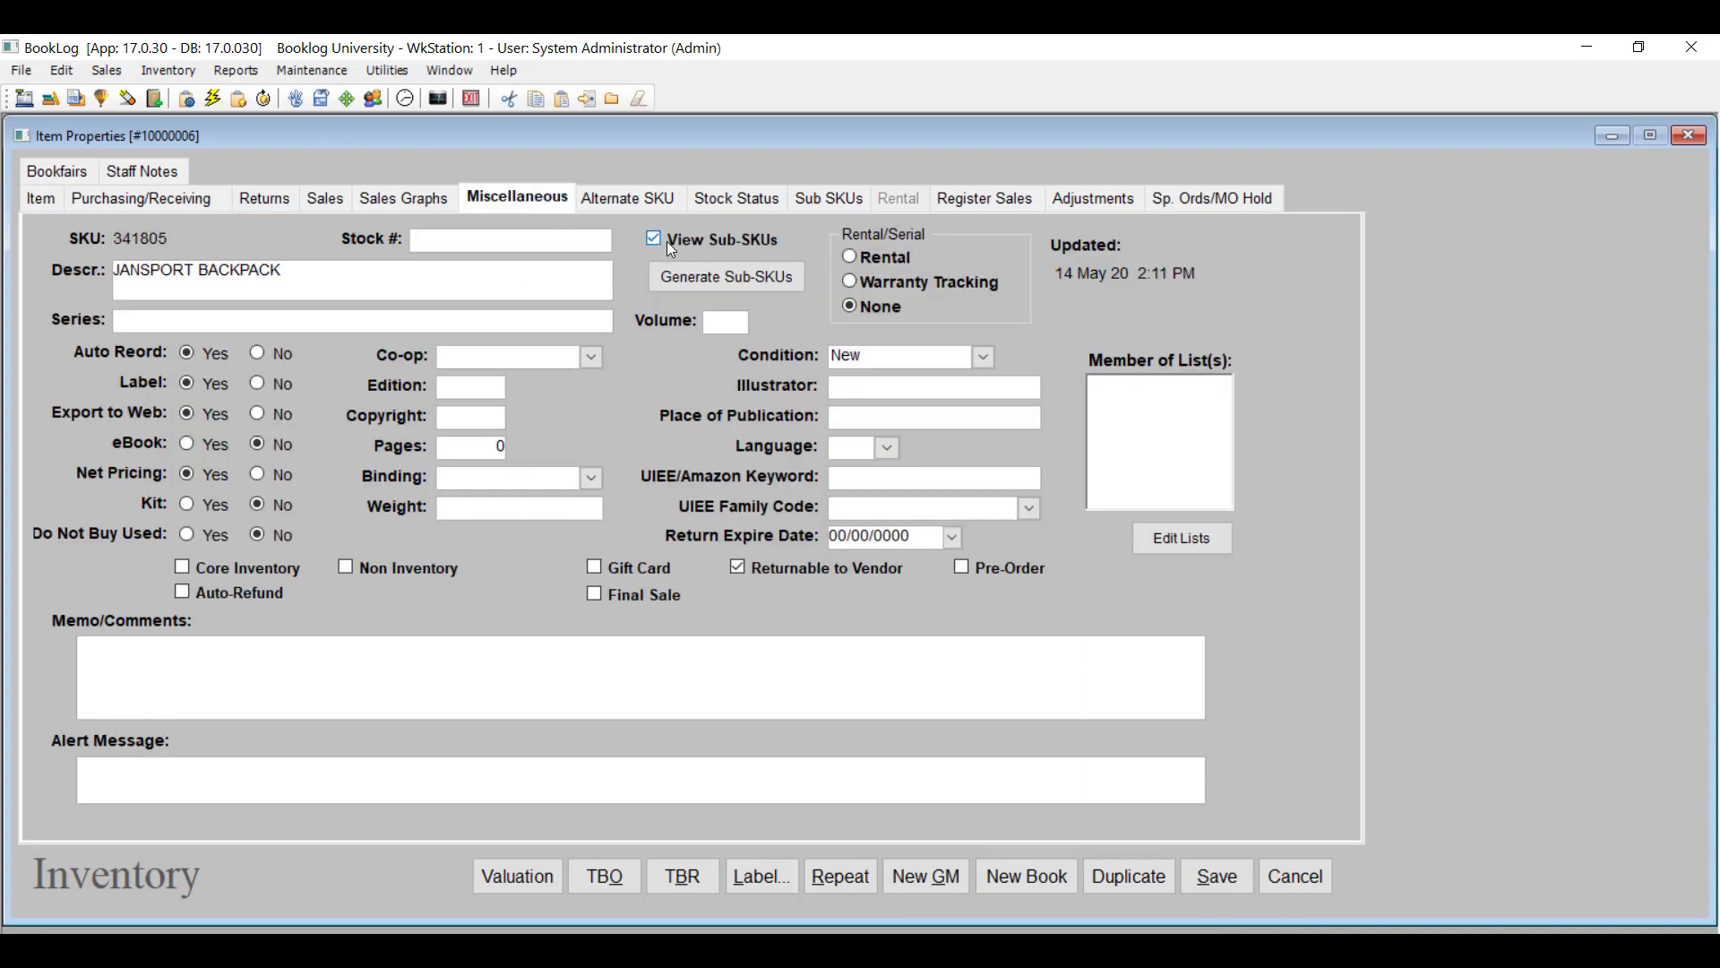
{"action": "left_click", "coordinate": [820, 203]}
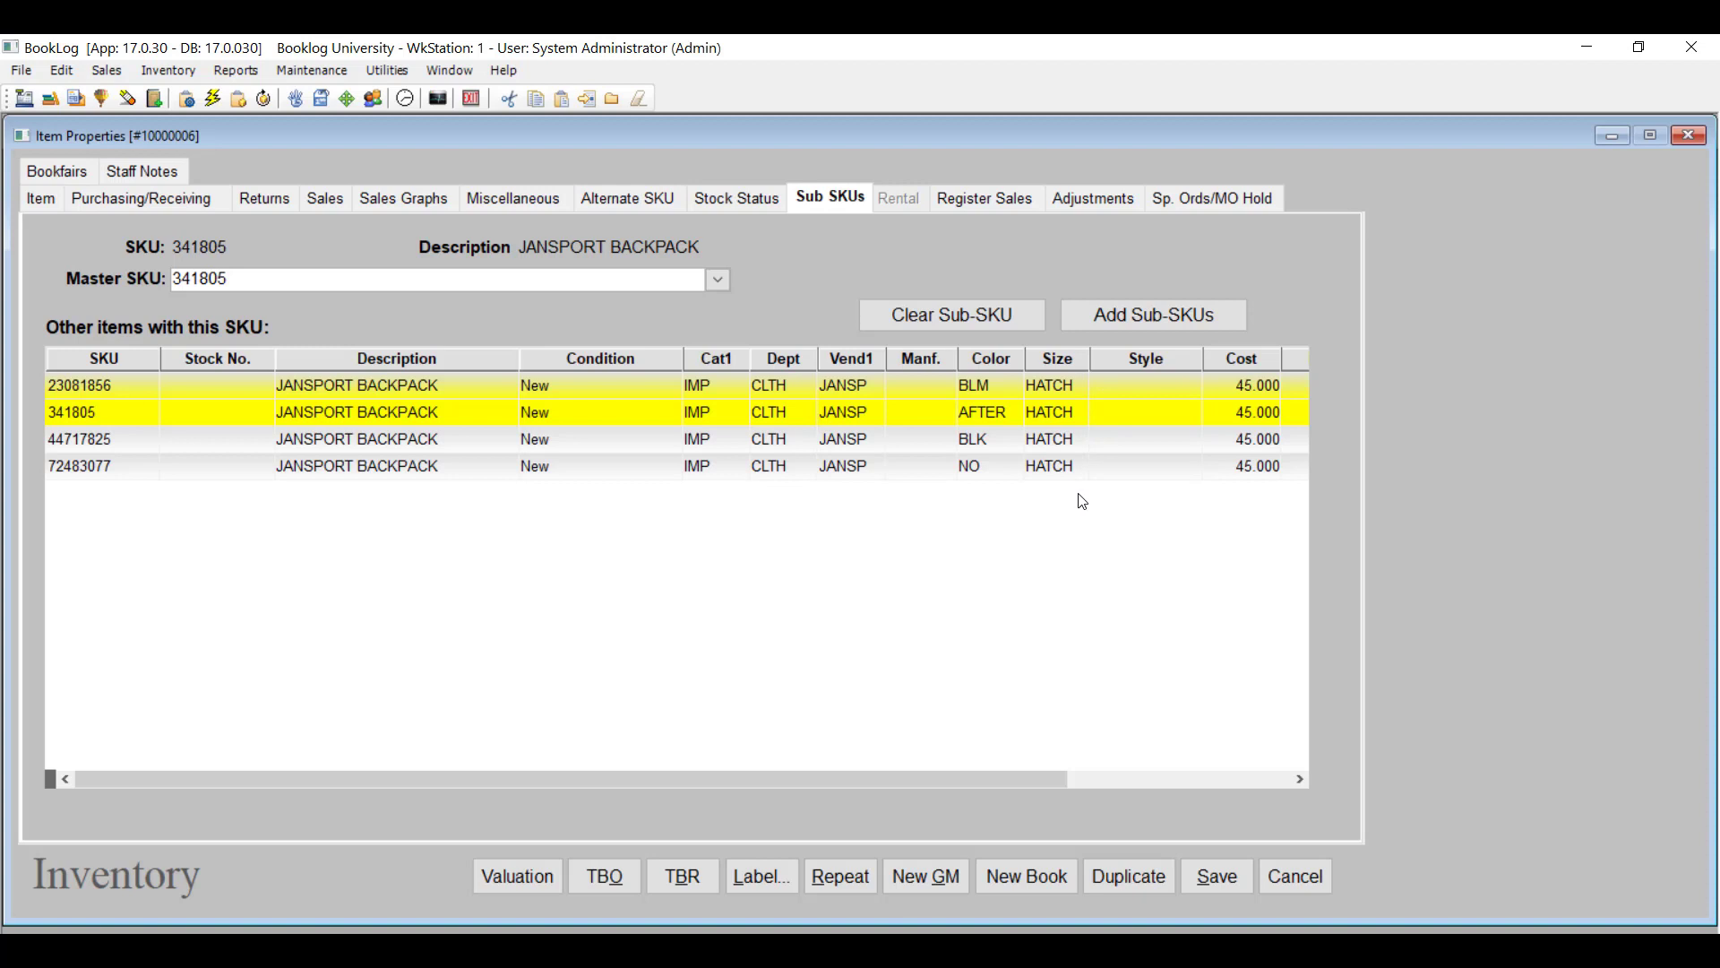
- Set the first category of JANSPORT BACKPACK to BACK and cascade the change to all its sub-SKUs
{"action": "left_click", "coordinate": [50, 204]}
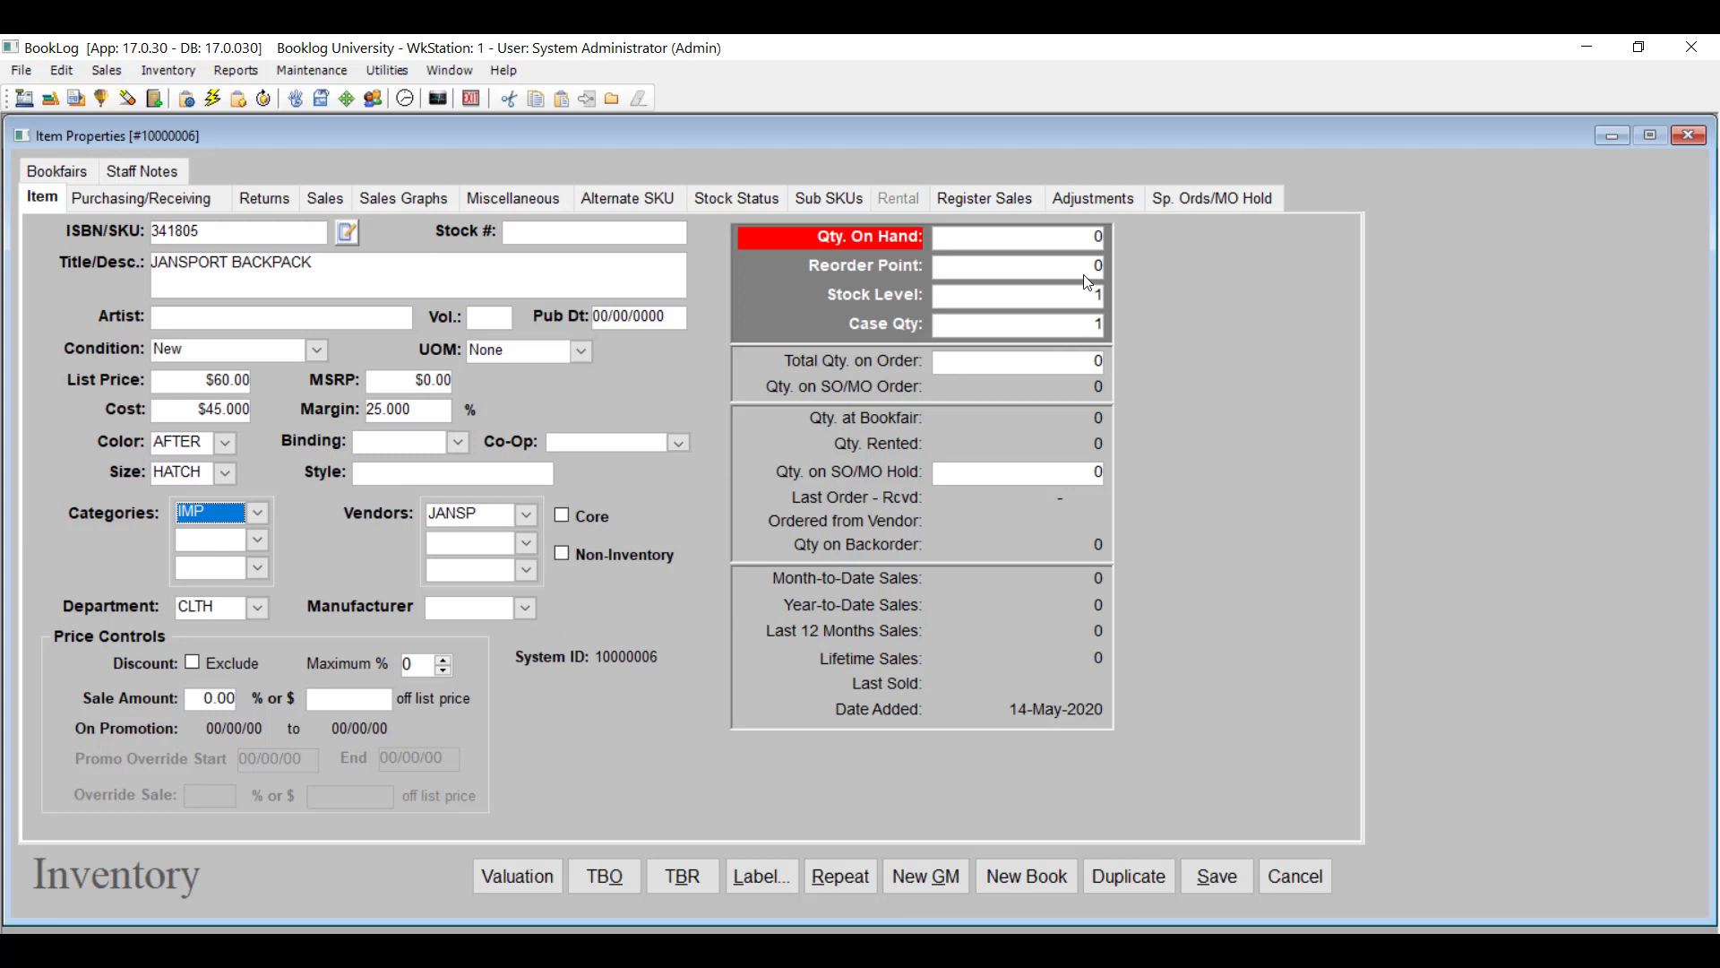
{"action": "left_click", "coordinate": [257, 519]}
{"action": "scroll", "coordinate": [287, 576], "scroll_direction": "up", "scroll_amount": 4}
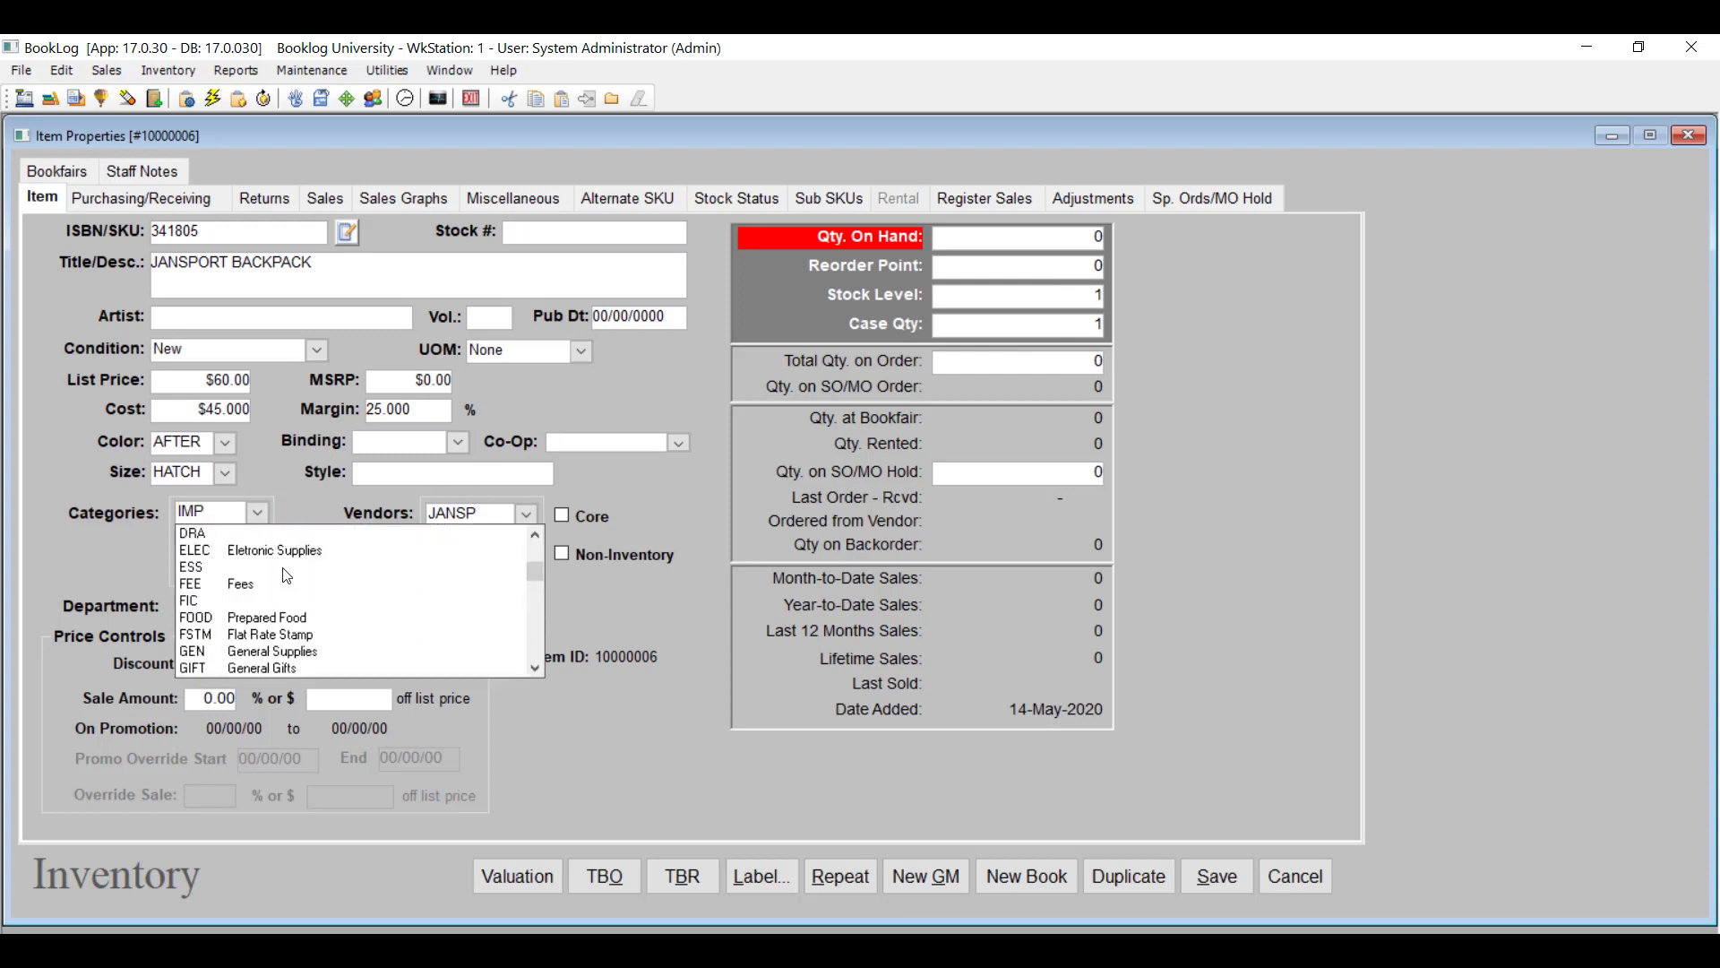
{"action": "scroll", "coordinate": [286, 575], "scroll_direction": "up", "scroll_amount": 3}
{"action": "left_click", "coordinate": [275, 551]}
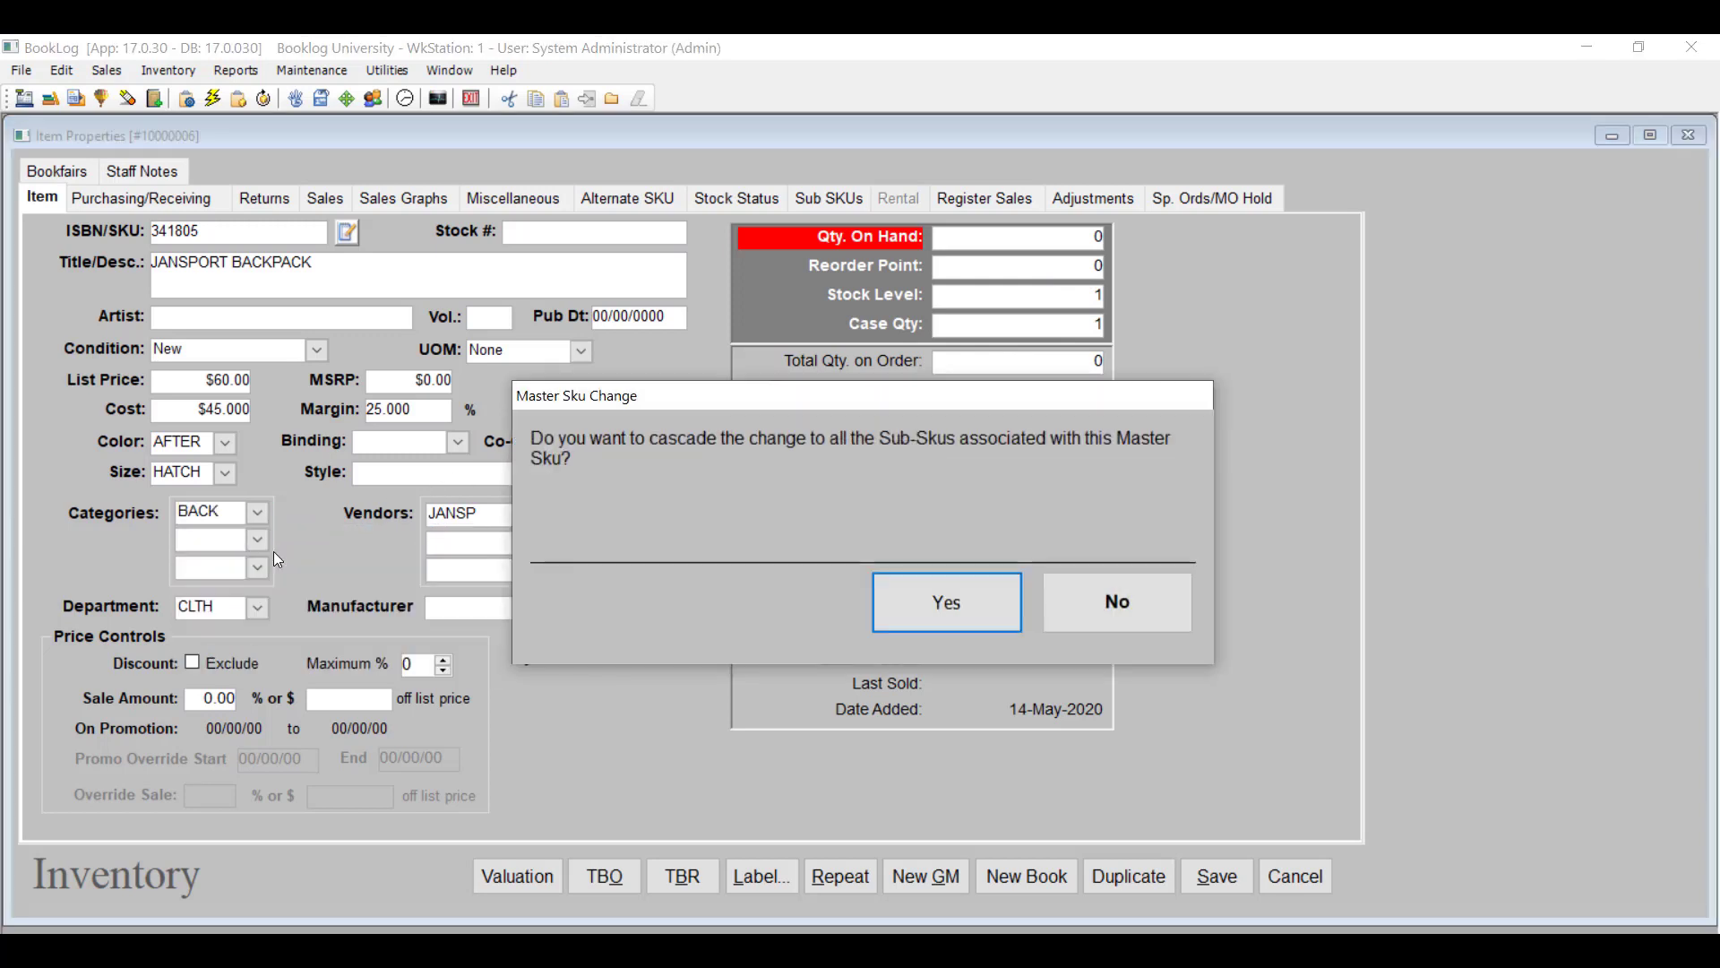
{"action": "left_click", "coordinate": [1007, 607]}
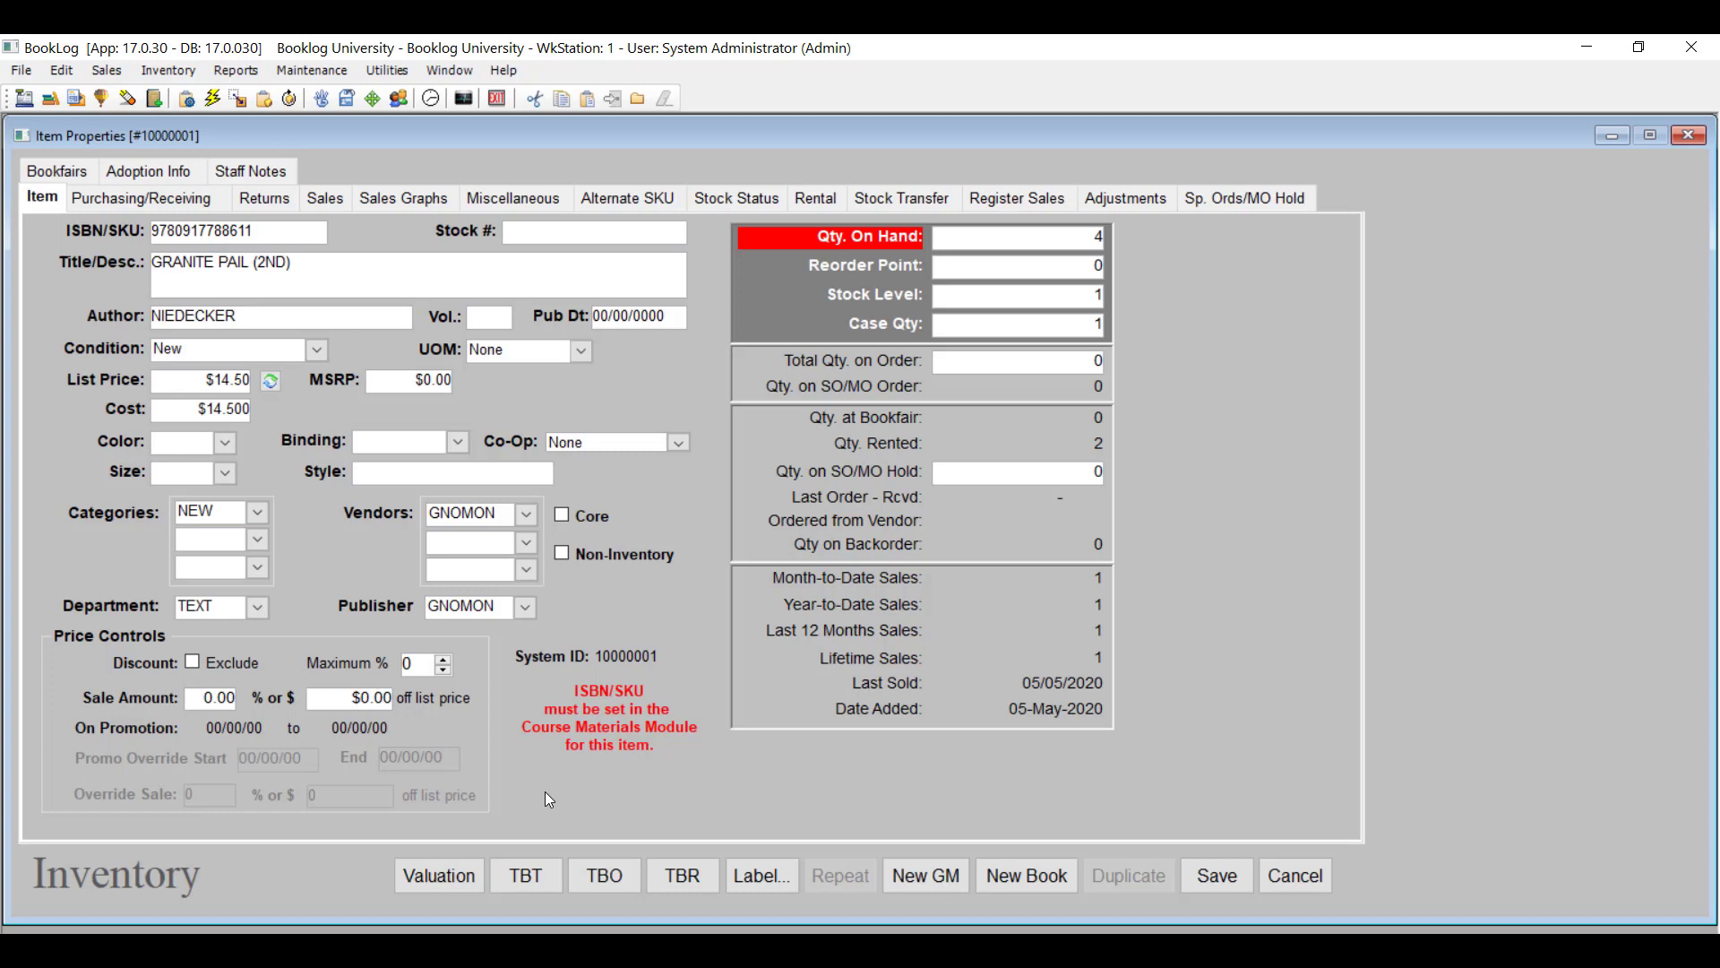
- Open the To Be Transferred options for GRANITE PAIL (2ND) and go through the new transfer, existing transfer and Transfer Tickler choices
{"action": "left_click", "coordinate": [527, 876]}
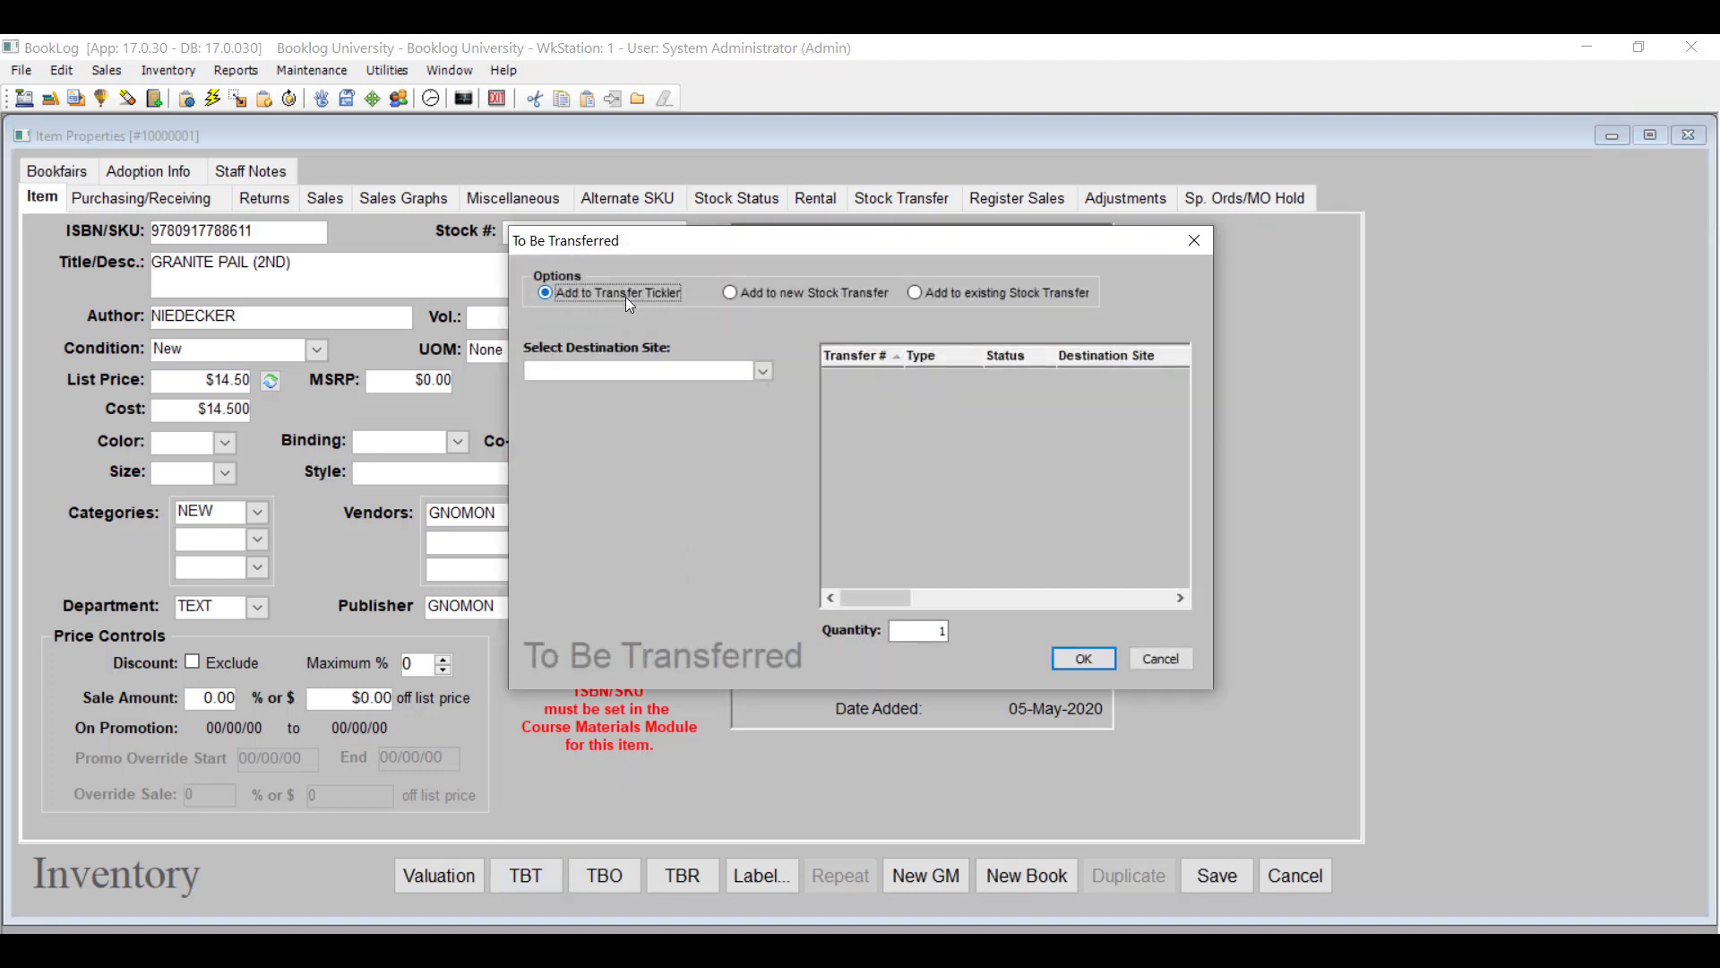
{"action": "left_click", "coordinate": [778, 296]}
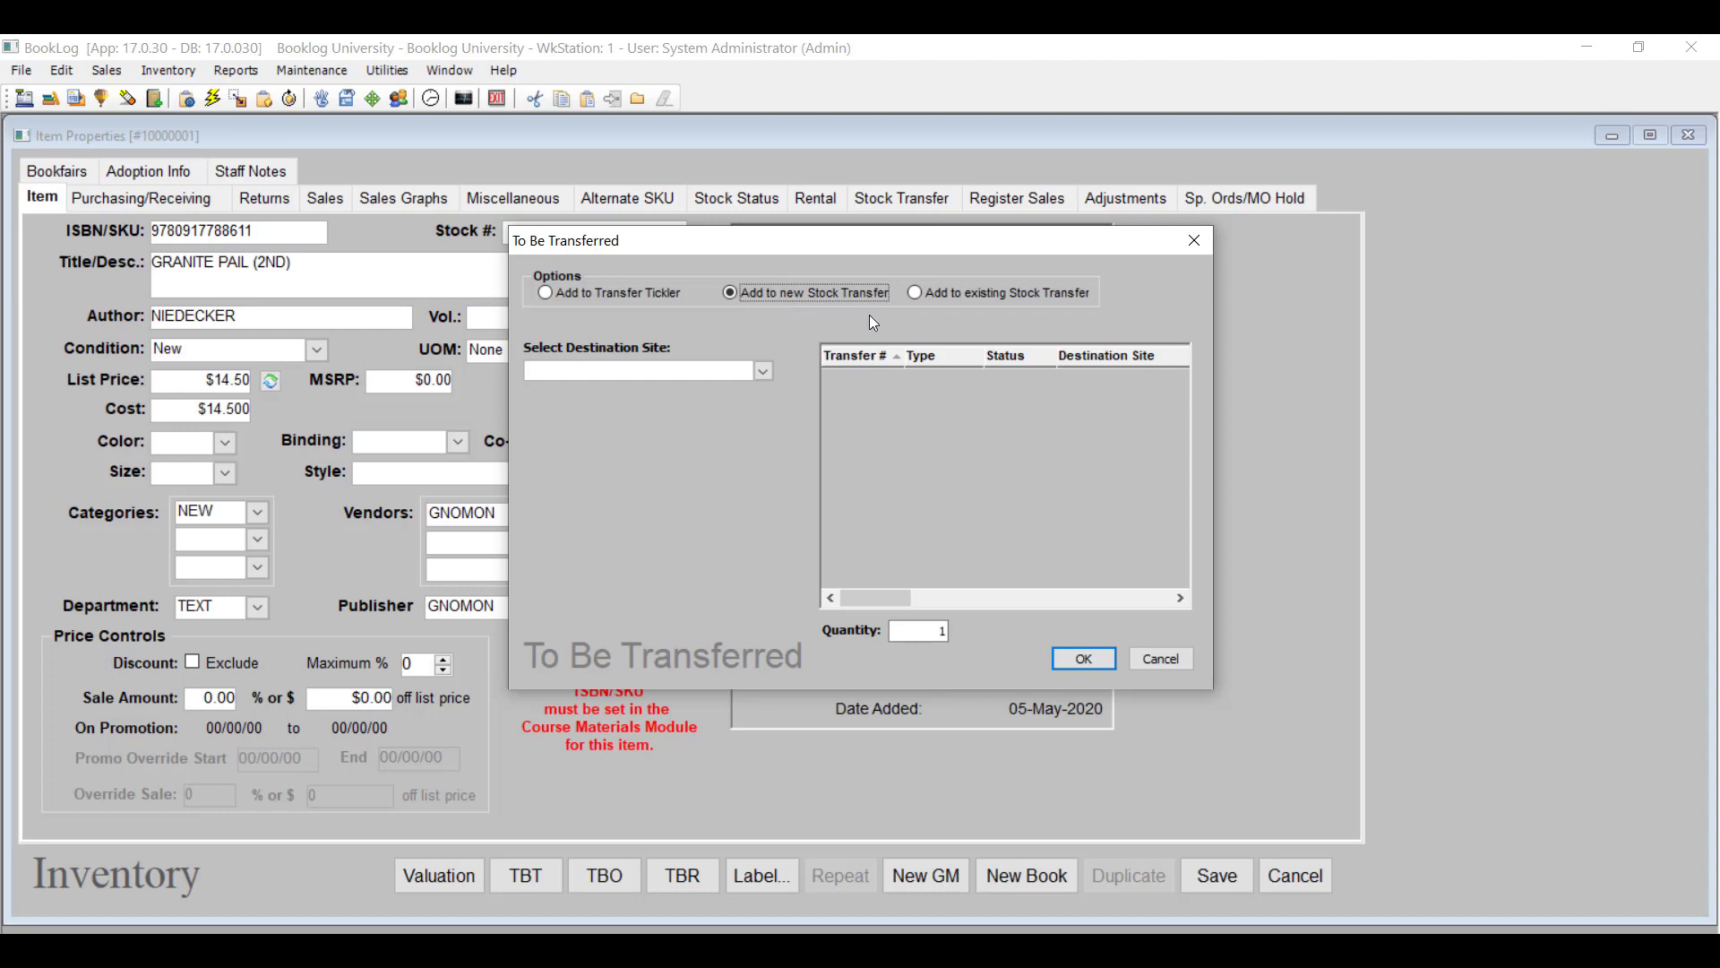
{"action": "left_click", "coordinate": [923, 309]}
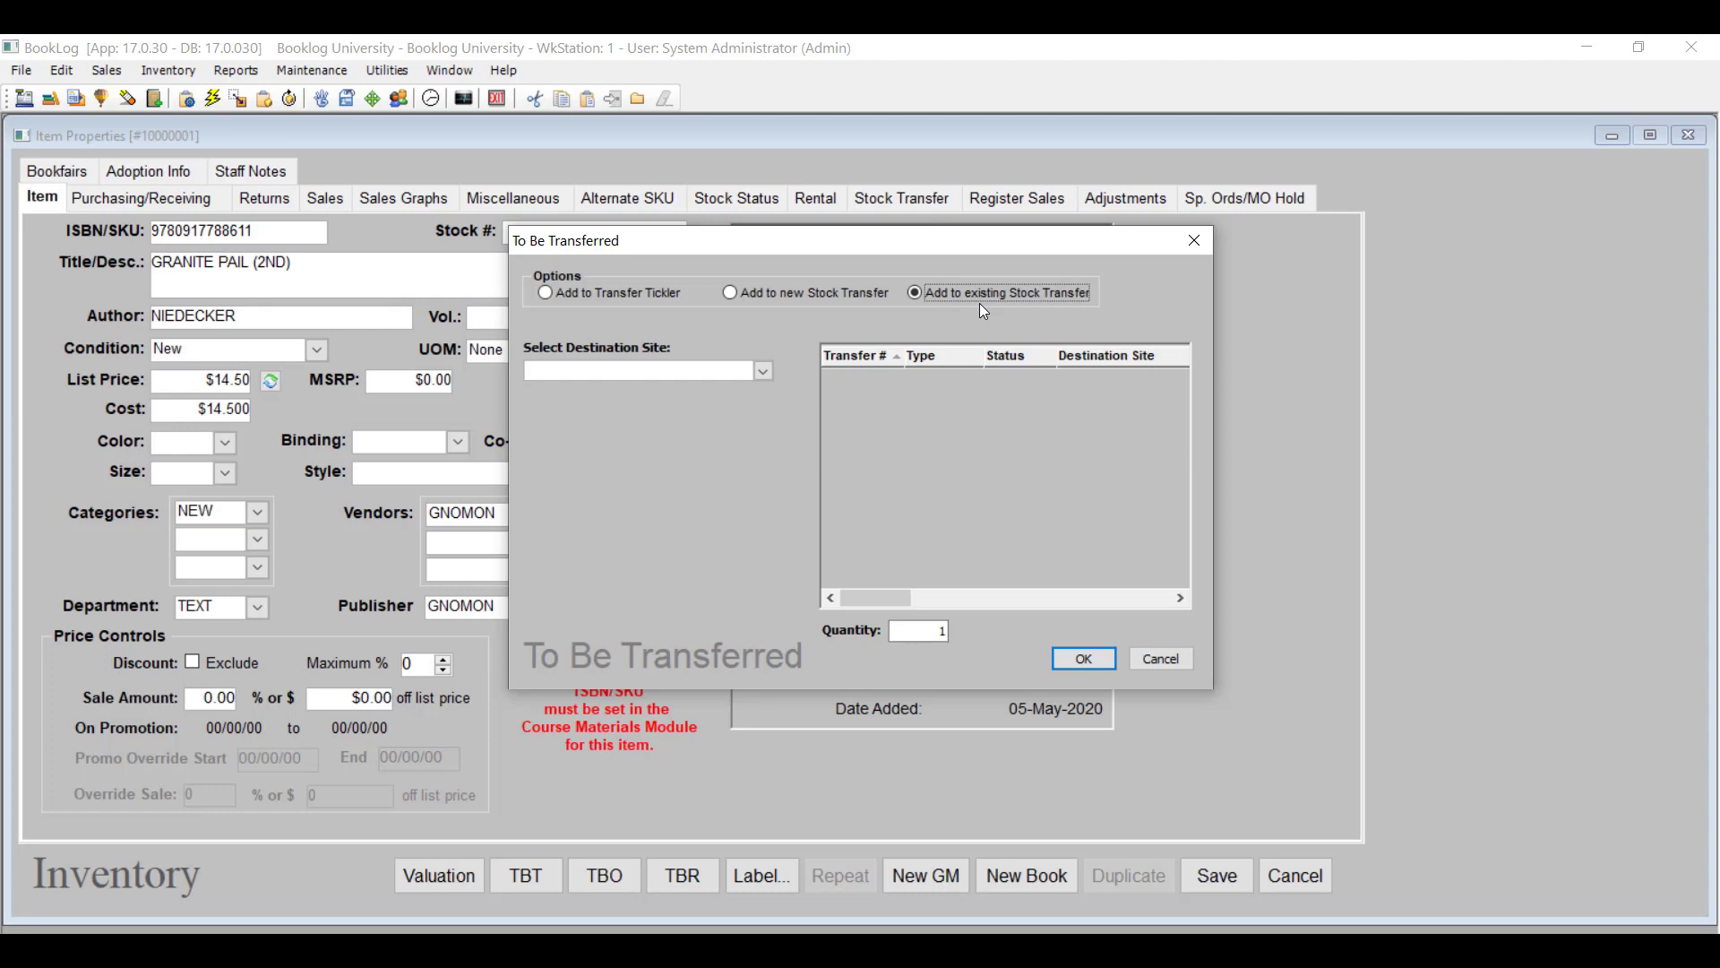
{"action": "left_click", "coordinate": [637, 299]}
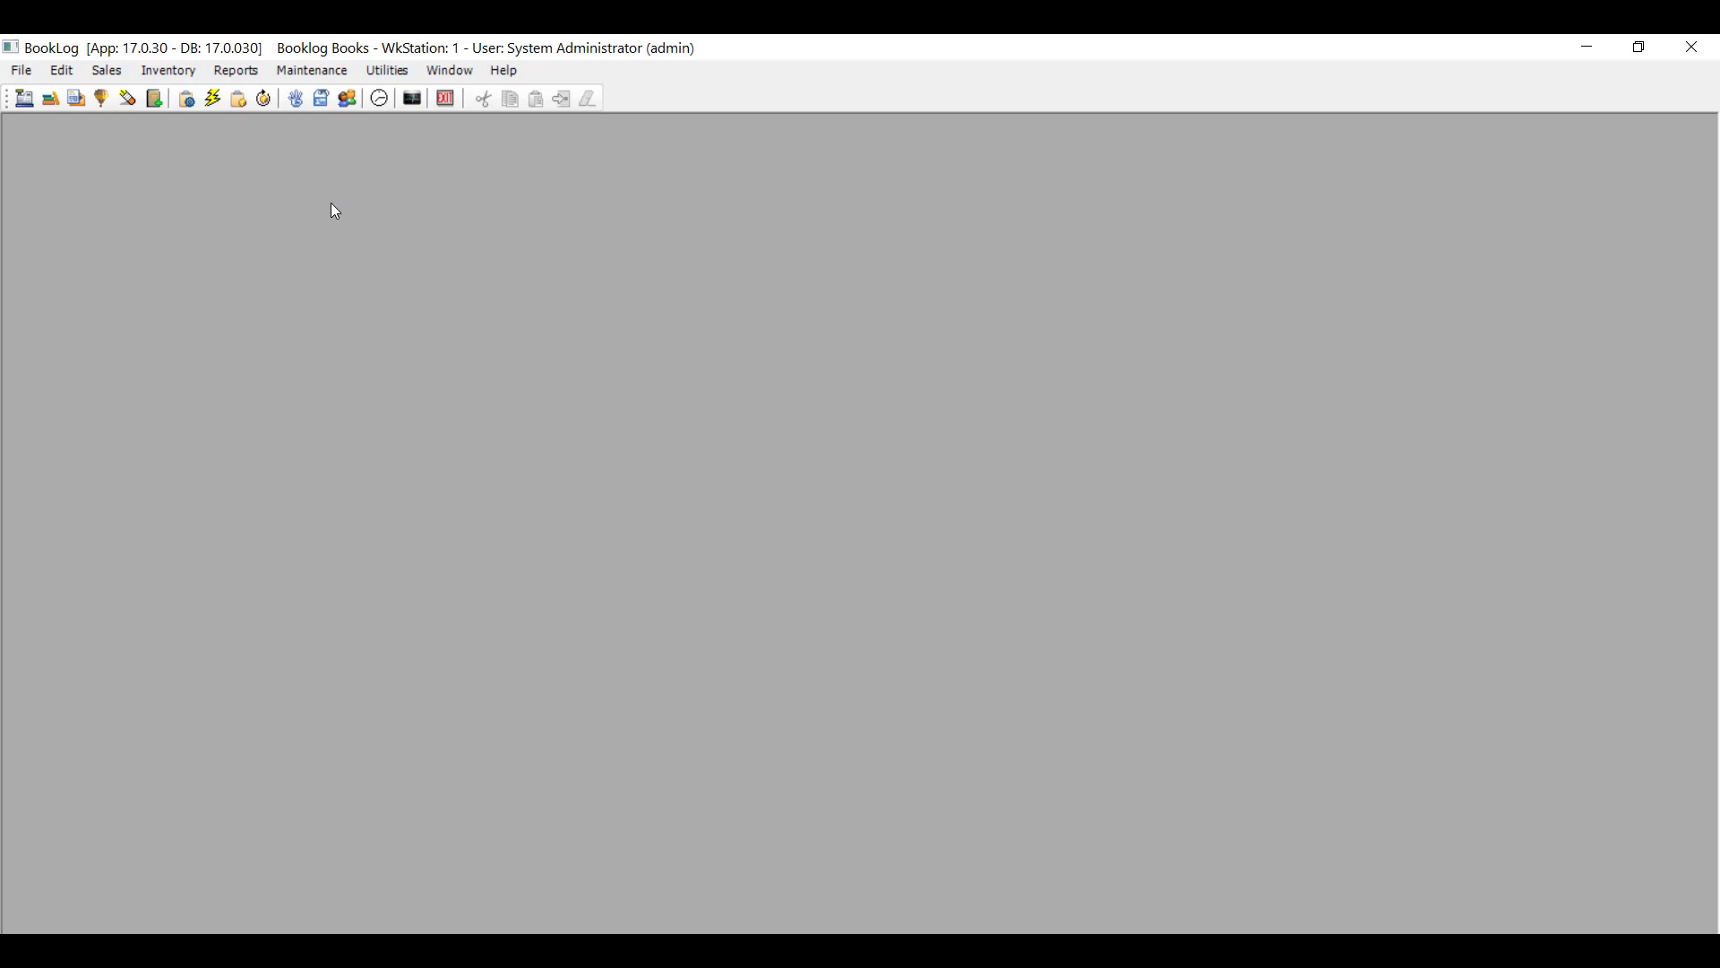
- Open the User Defined Lists and view a blank new list form without saving it
{"action": "left_click", "coordinate": [311, 70]}
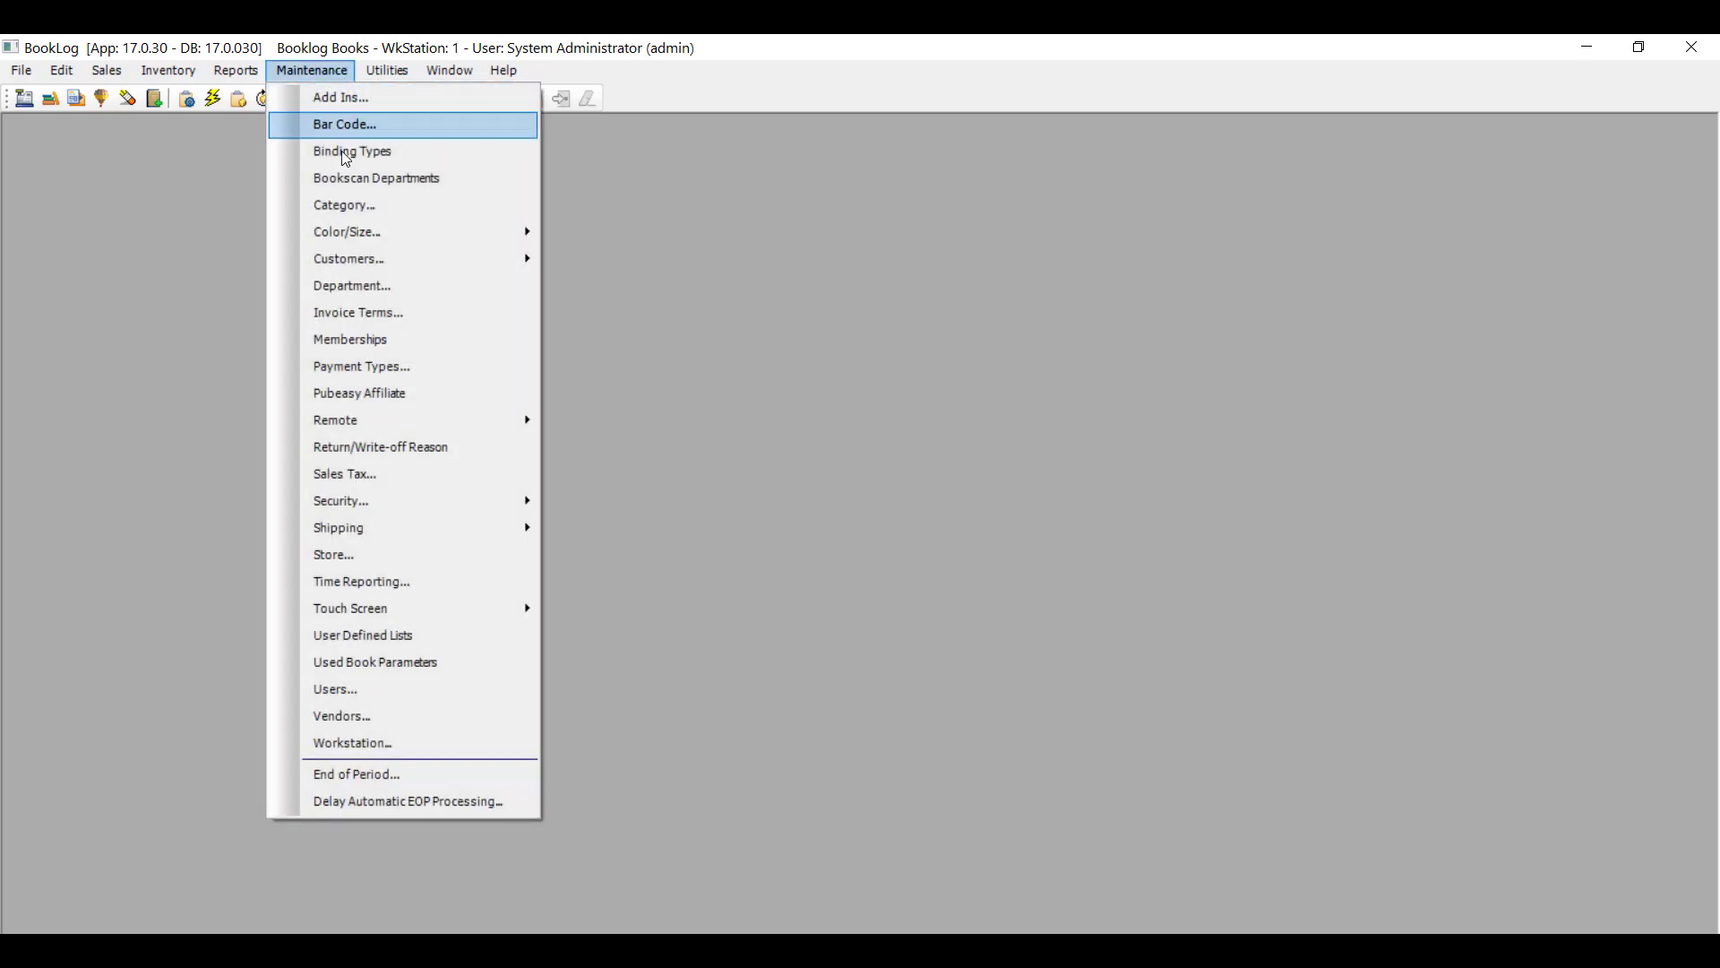
{"action": "left_click", "coordinate": [442, 641]}
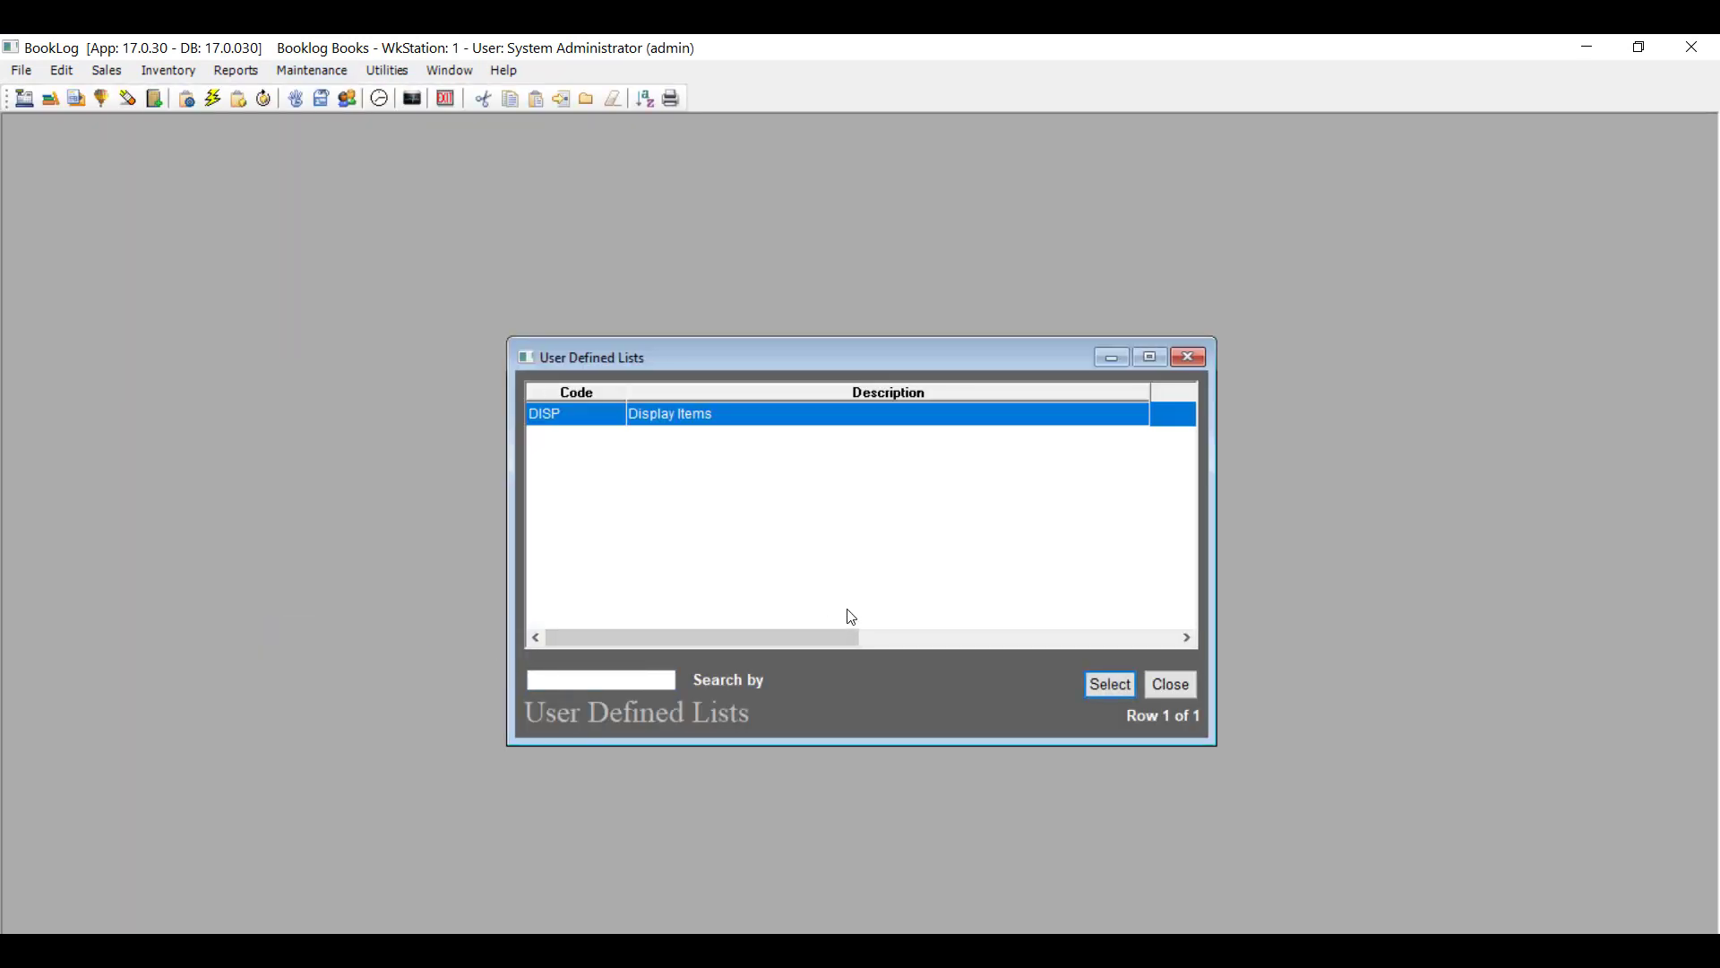
{"action": "left_click", "coordinate": [562, 98]}
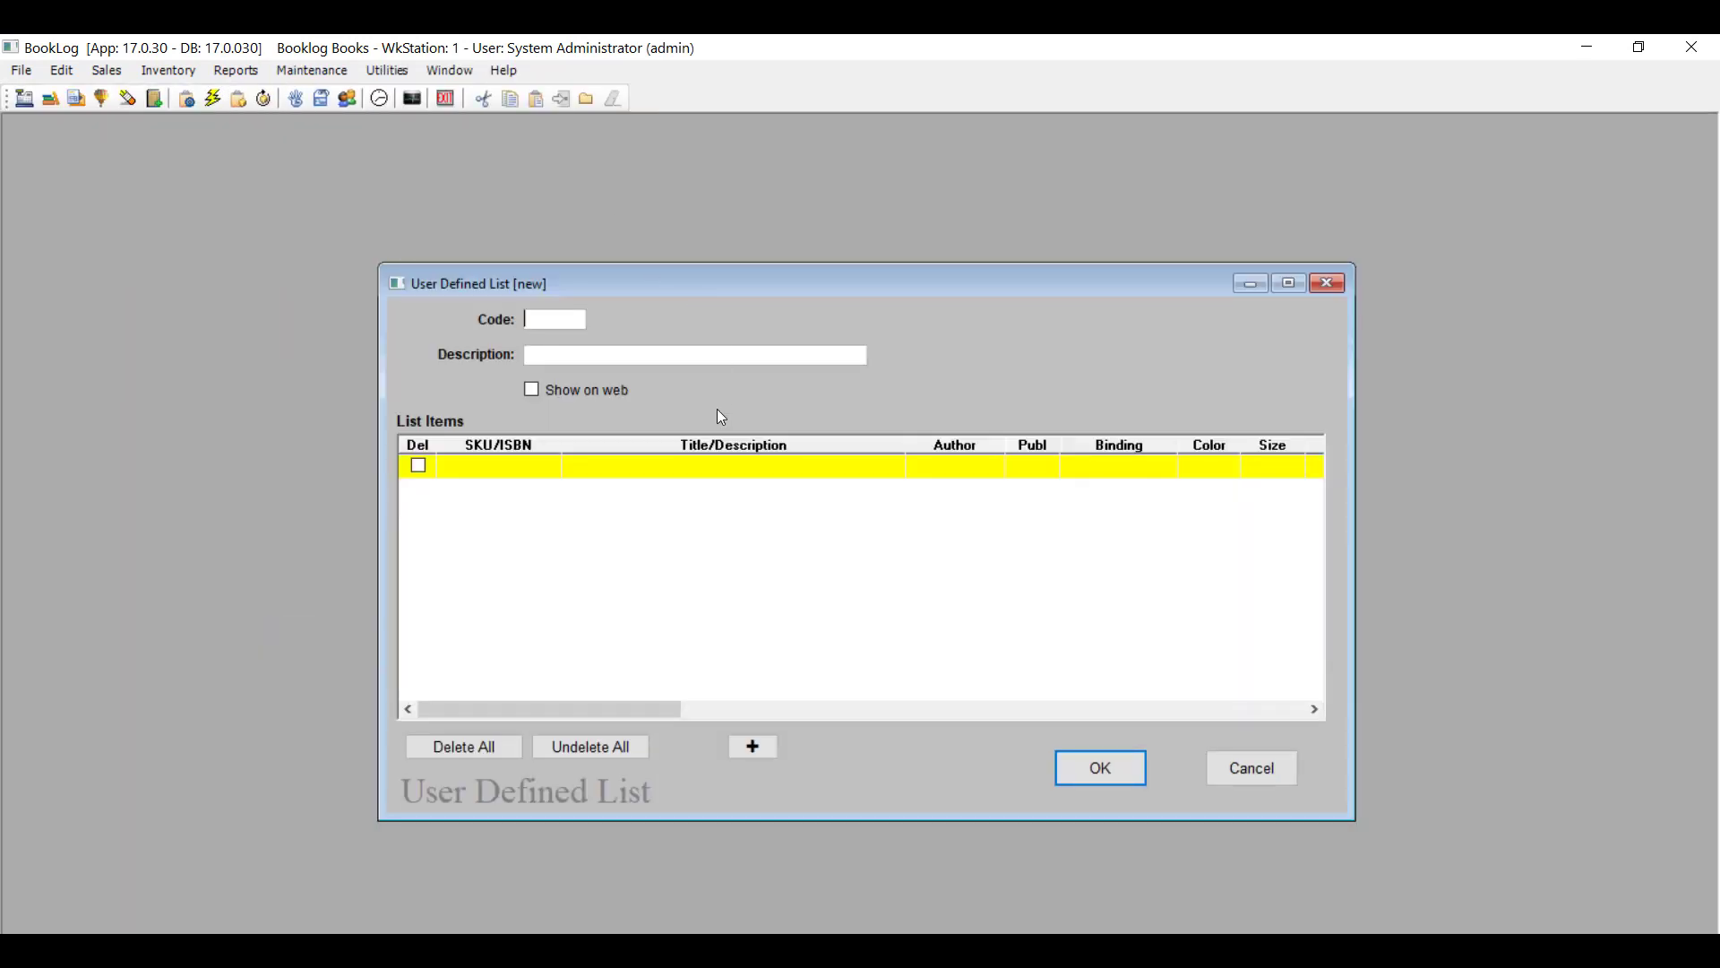
{"action": "left_click", "coordinate": [1264, 772]}
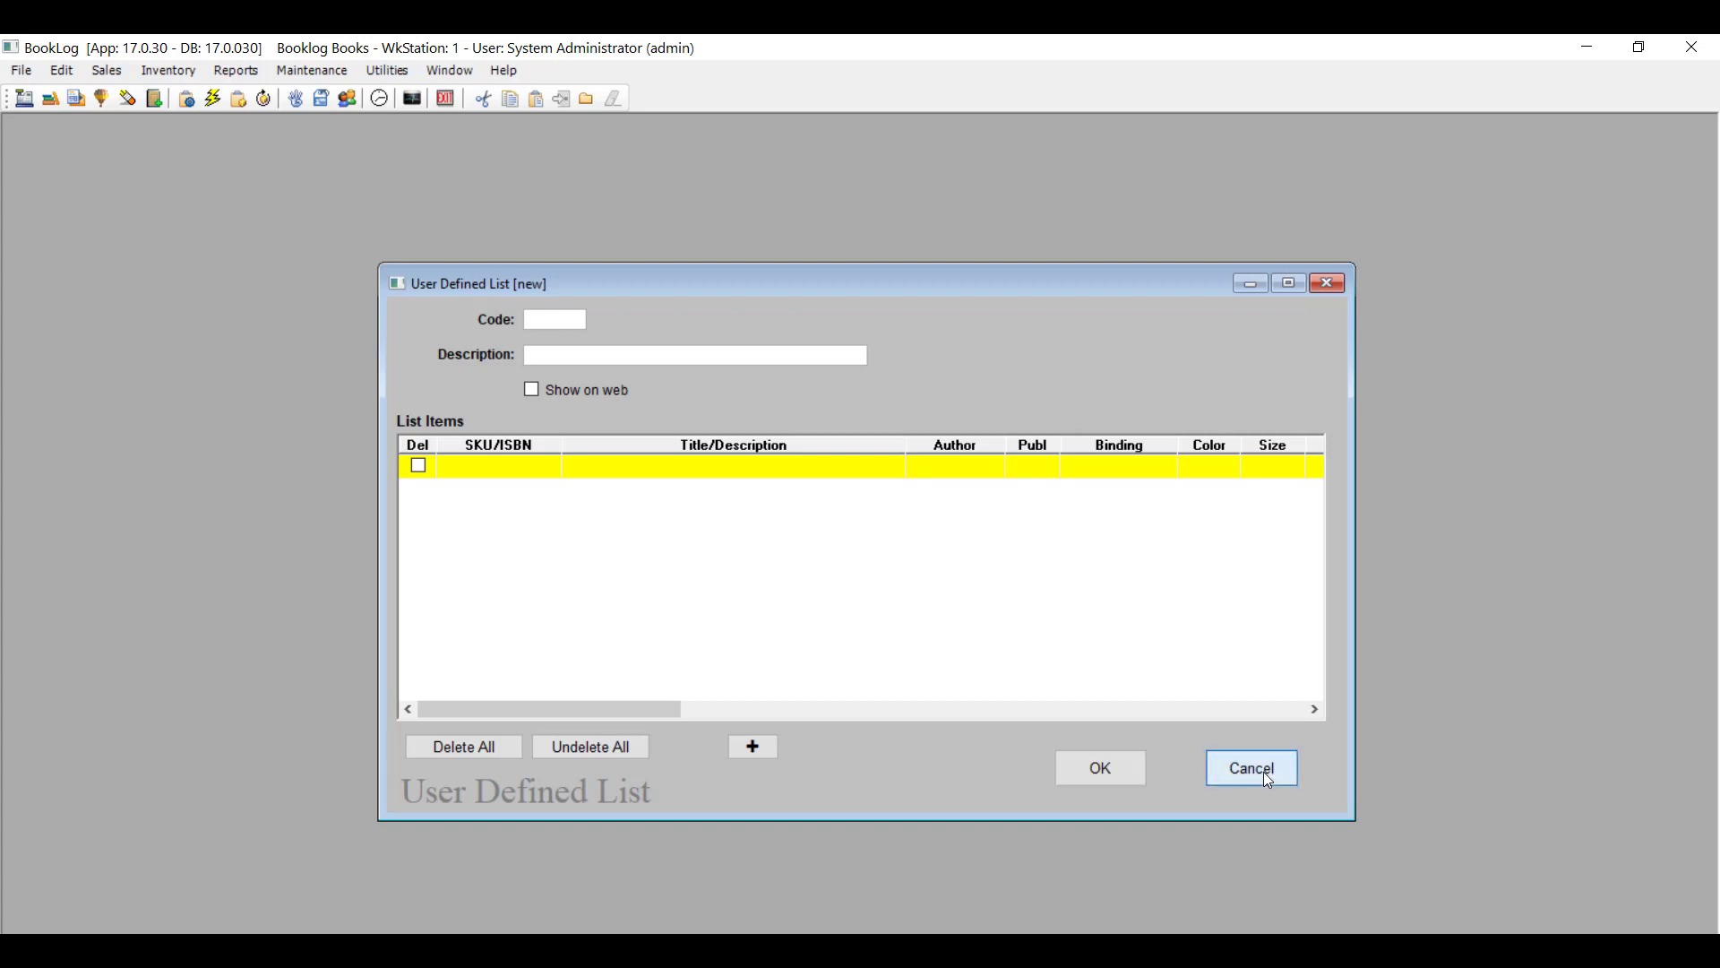
{"action": "double_click", "coordinate": [807, 419]}
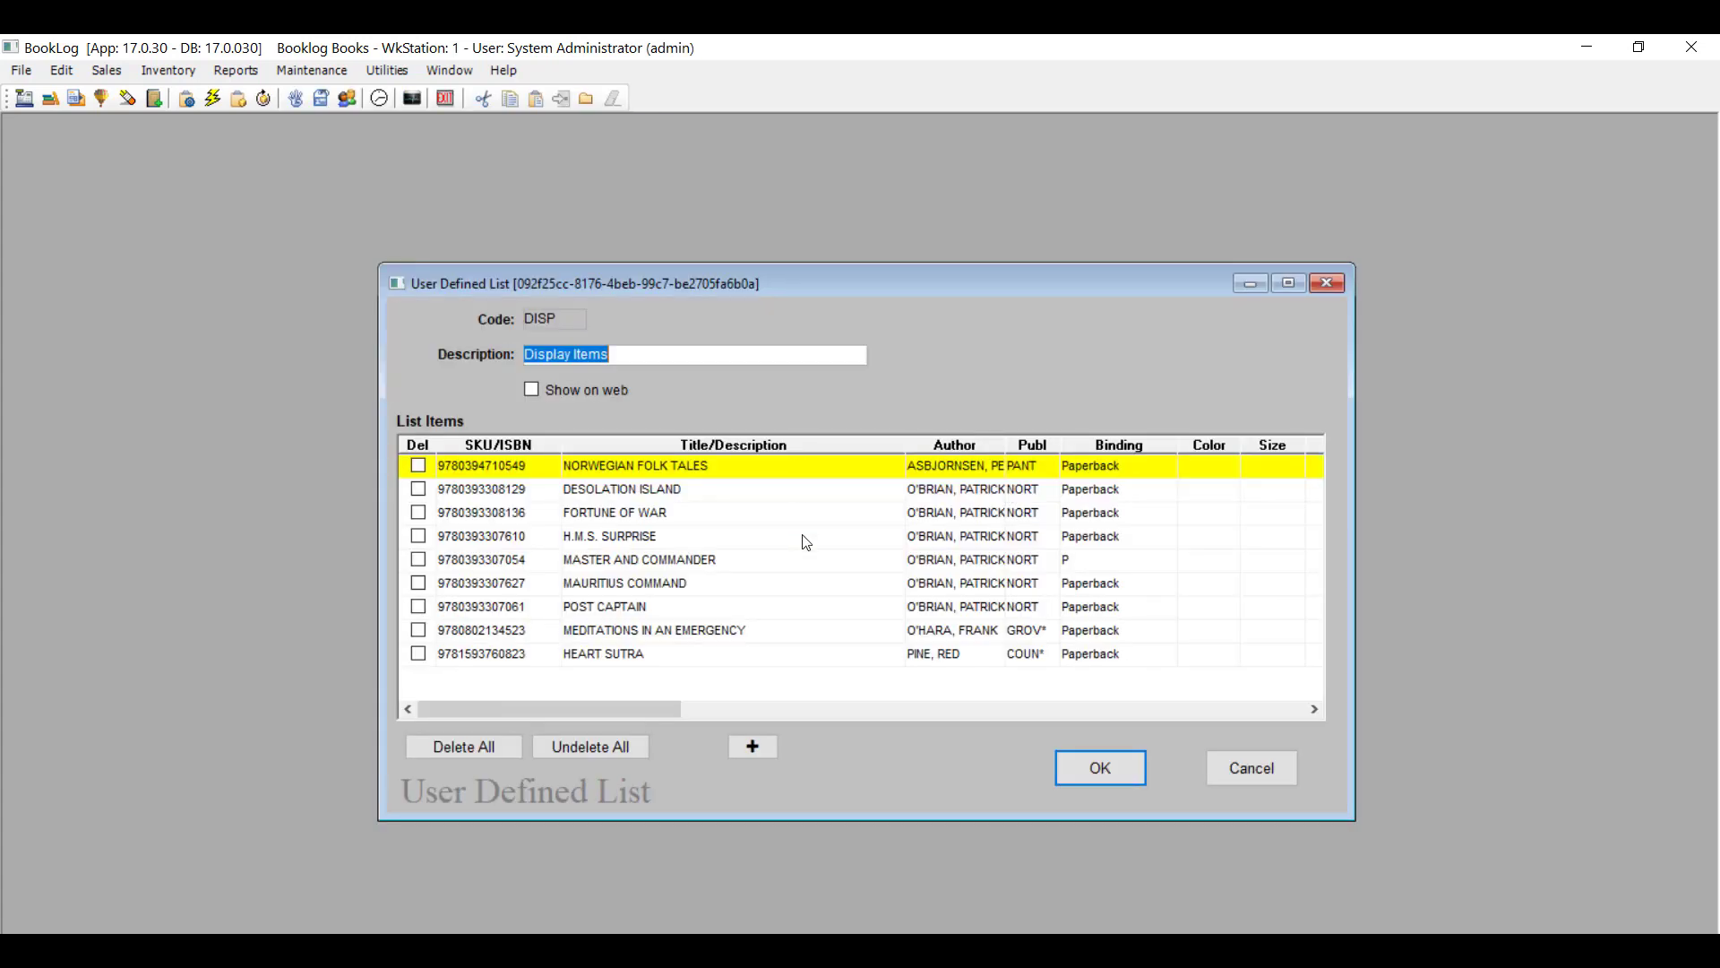
{"action": "left_click", "coordinate": [757, 747]}
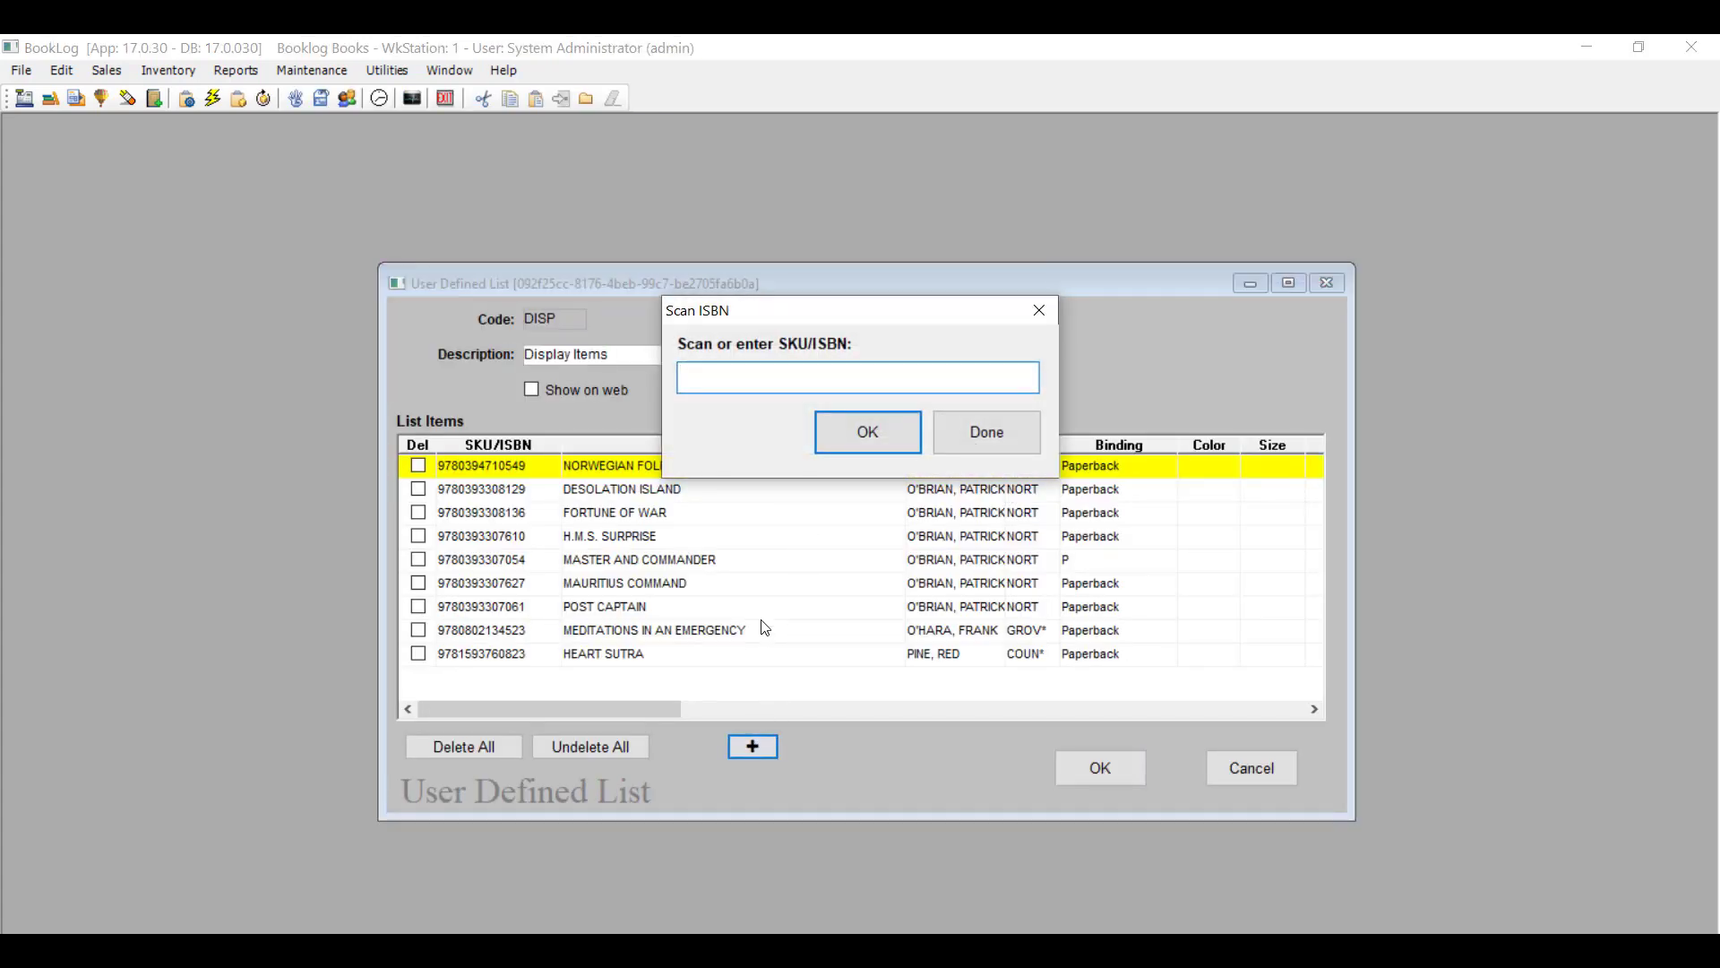
{"action": "type", "text": "9780595343652"}
{"action": "key", "text": "Return"}
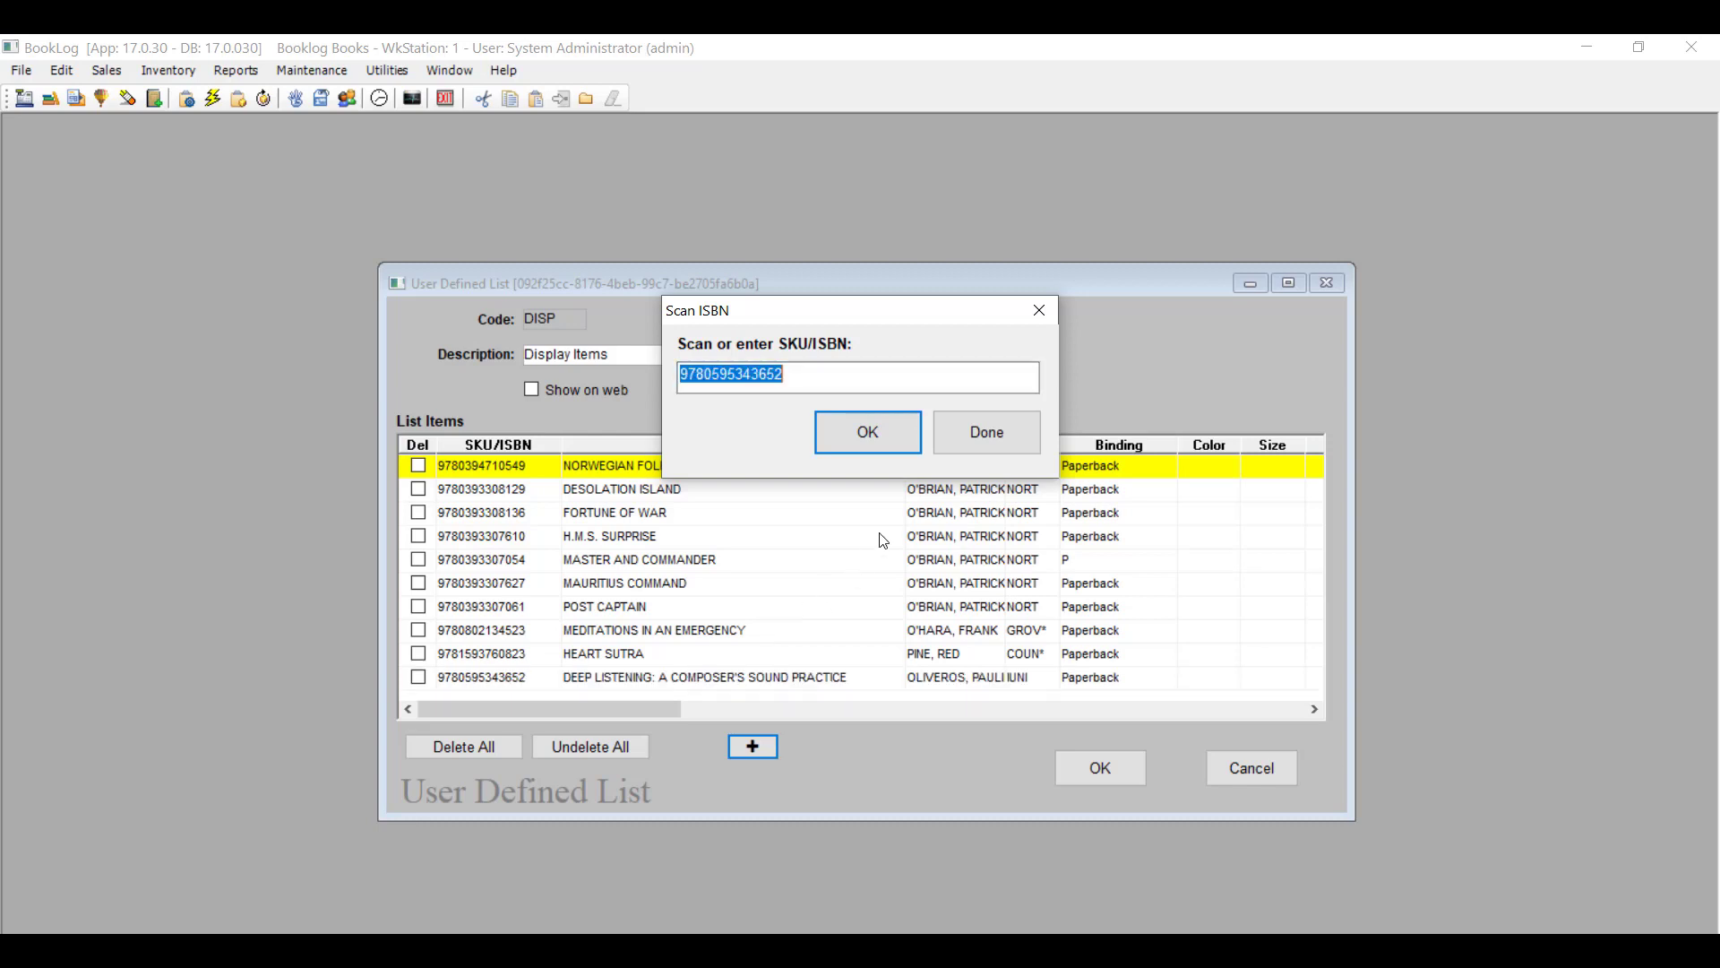
{"action": "left_click", "coordinate": [965, 437]}
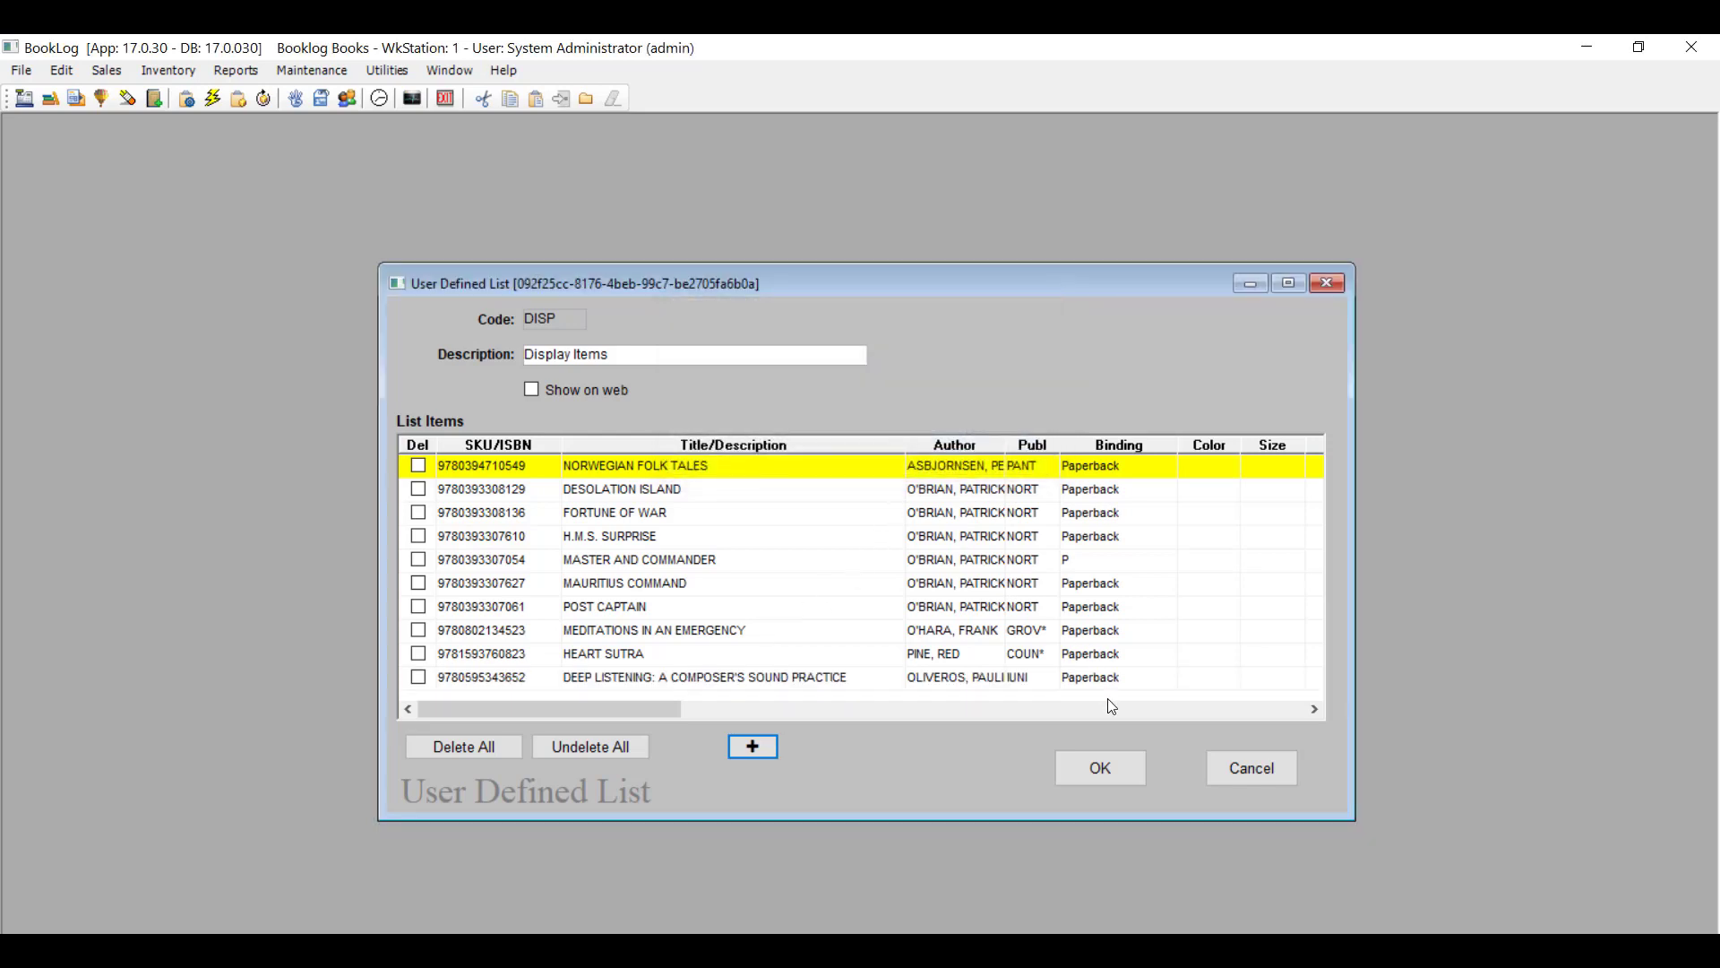
{"action": "left_click", "coordinate": [1125, 774]}
{"action": "left_click", "coordinate": [1179, 688]}
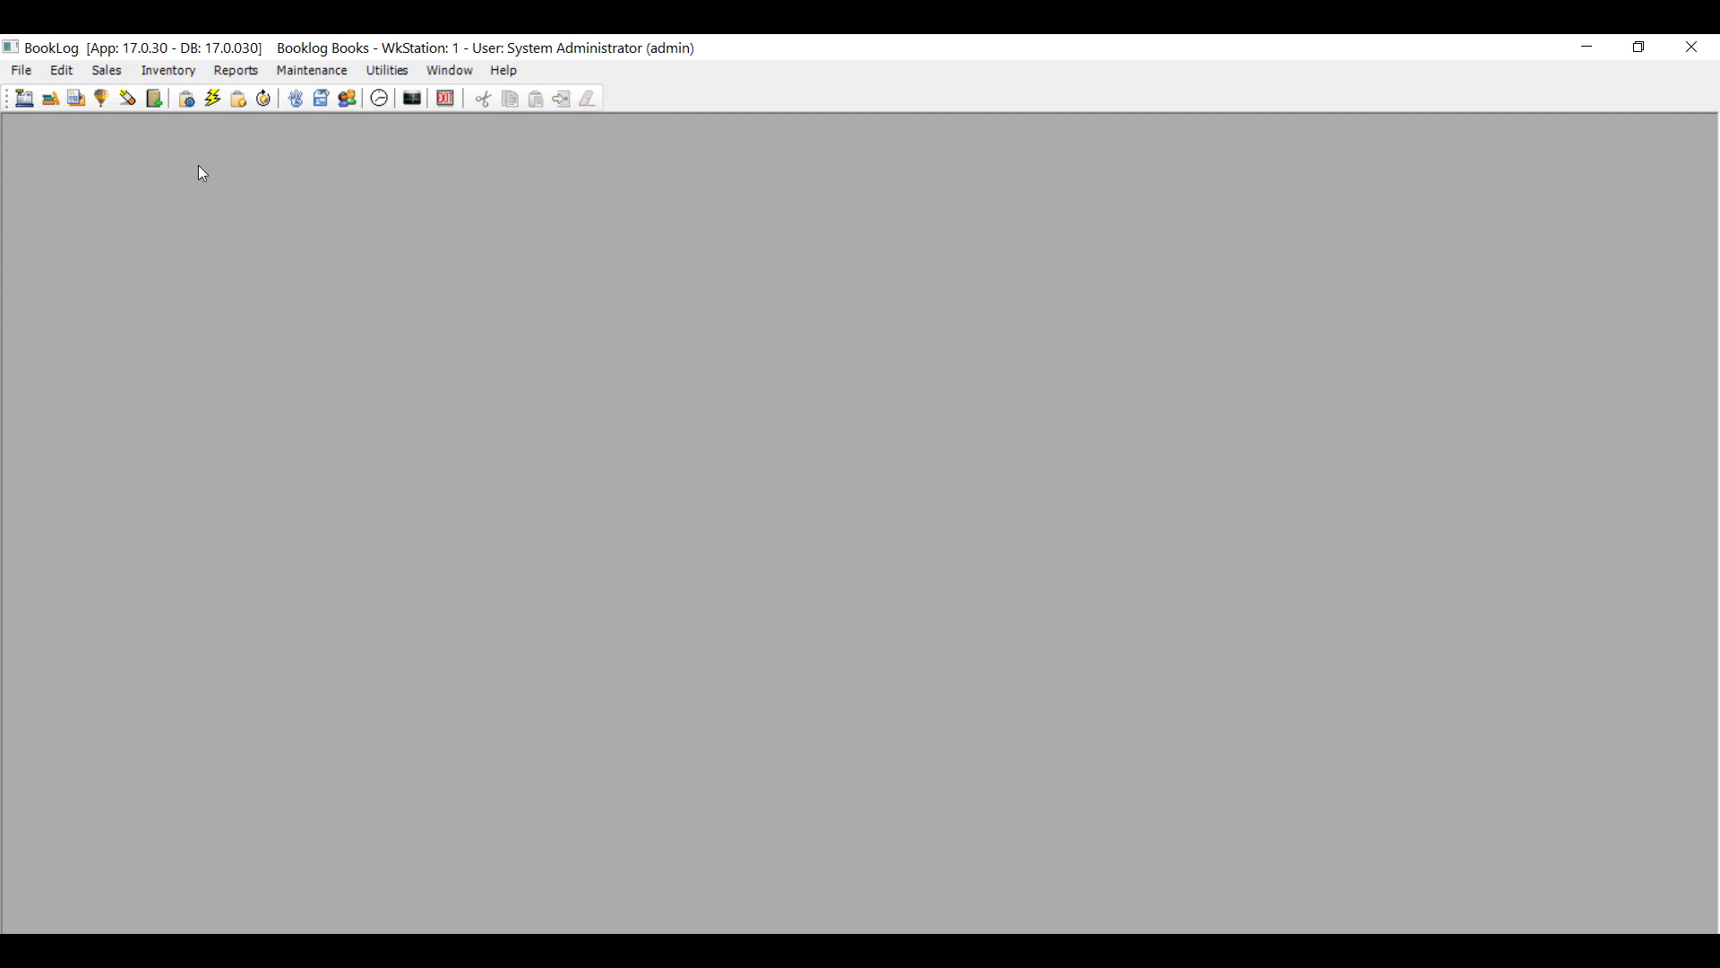
- Open Auto Create POs, enable Include User Defined List and select the list to include
{"action": "left_click", "coordinate": [167, 71]}
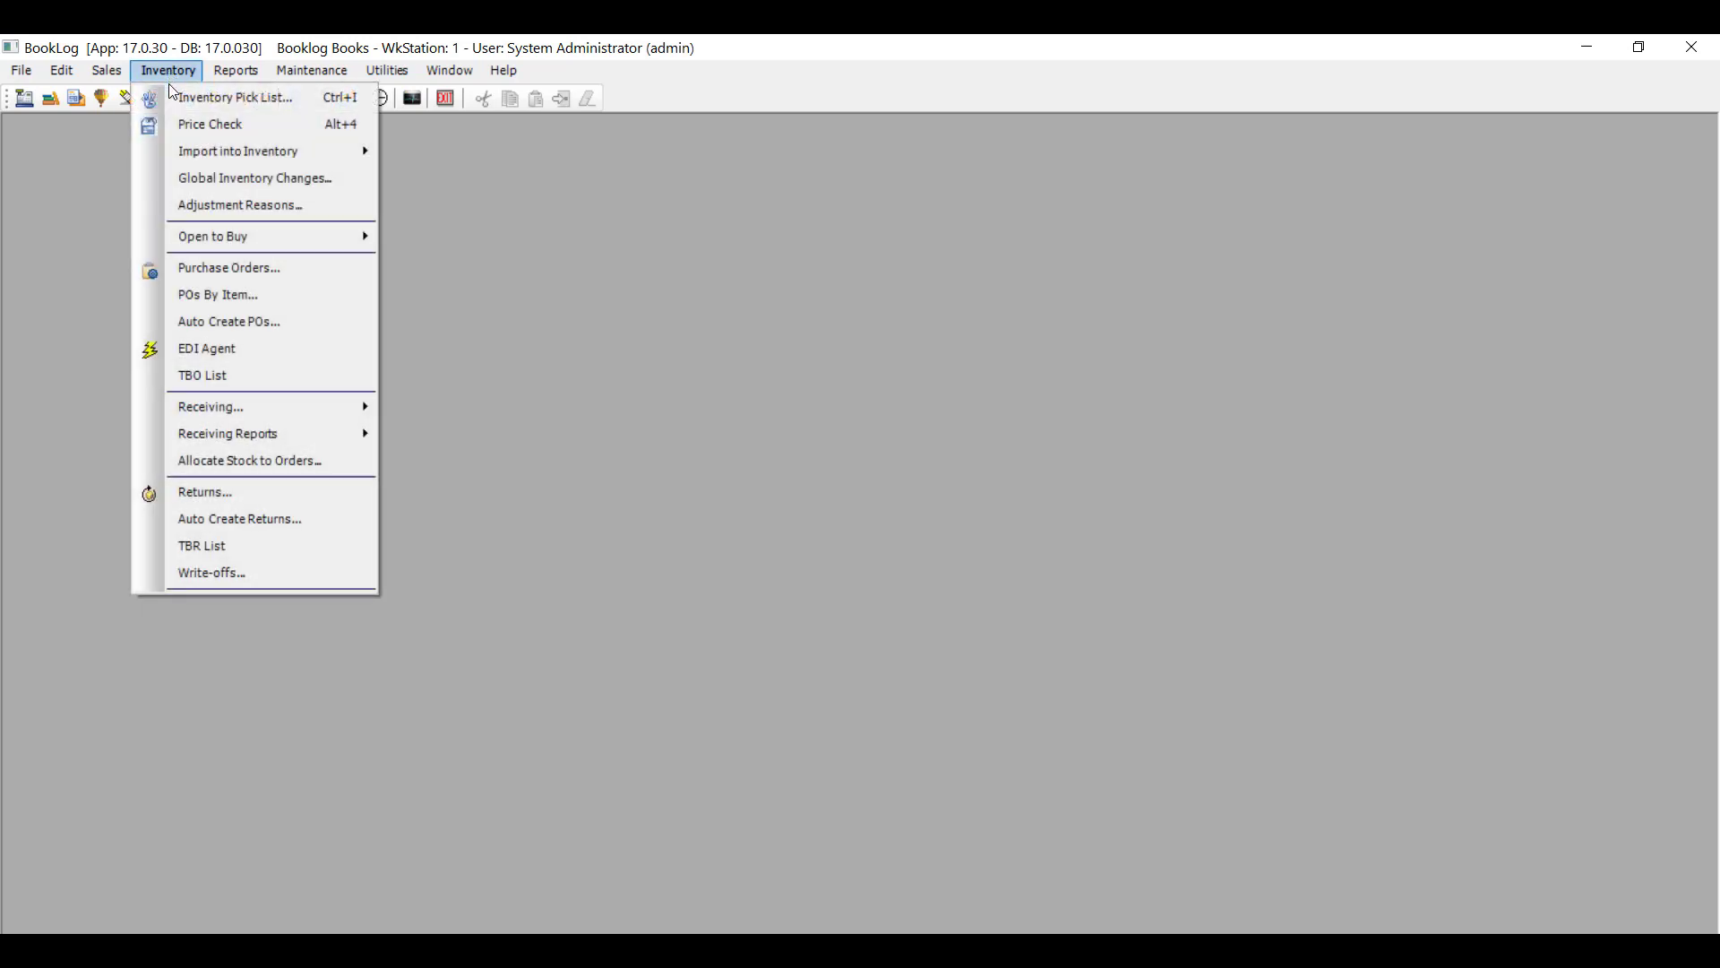
{"action": "left_click", "coordinate": [304, 321]}
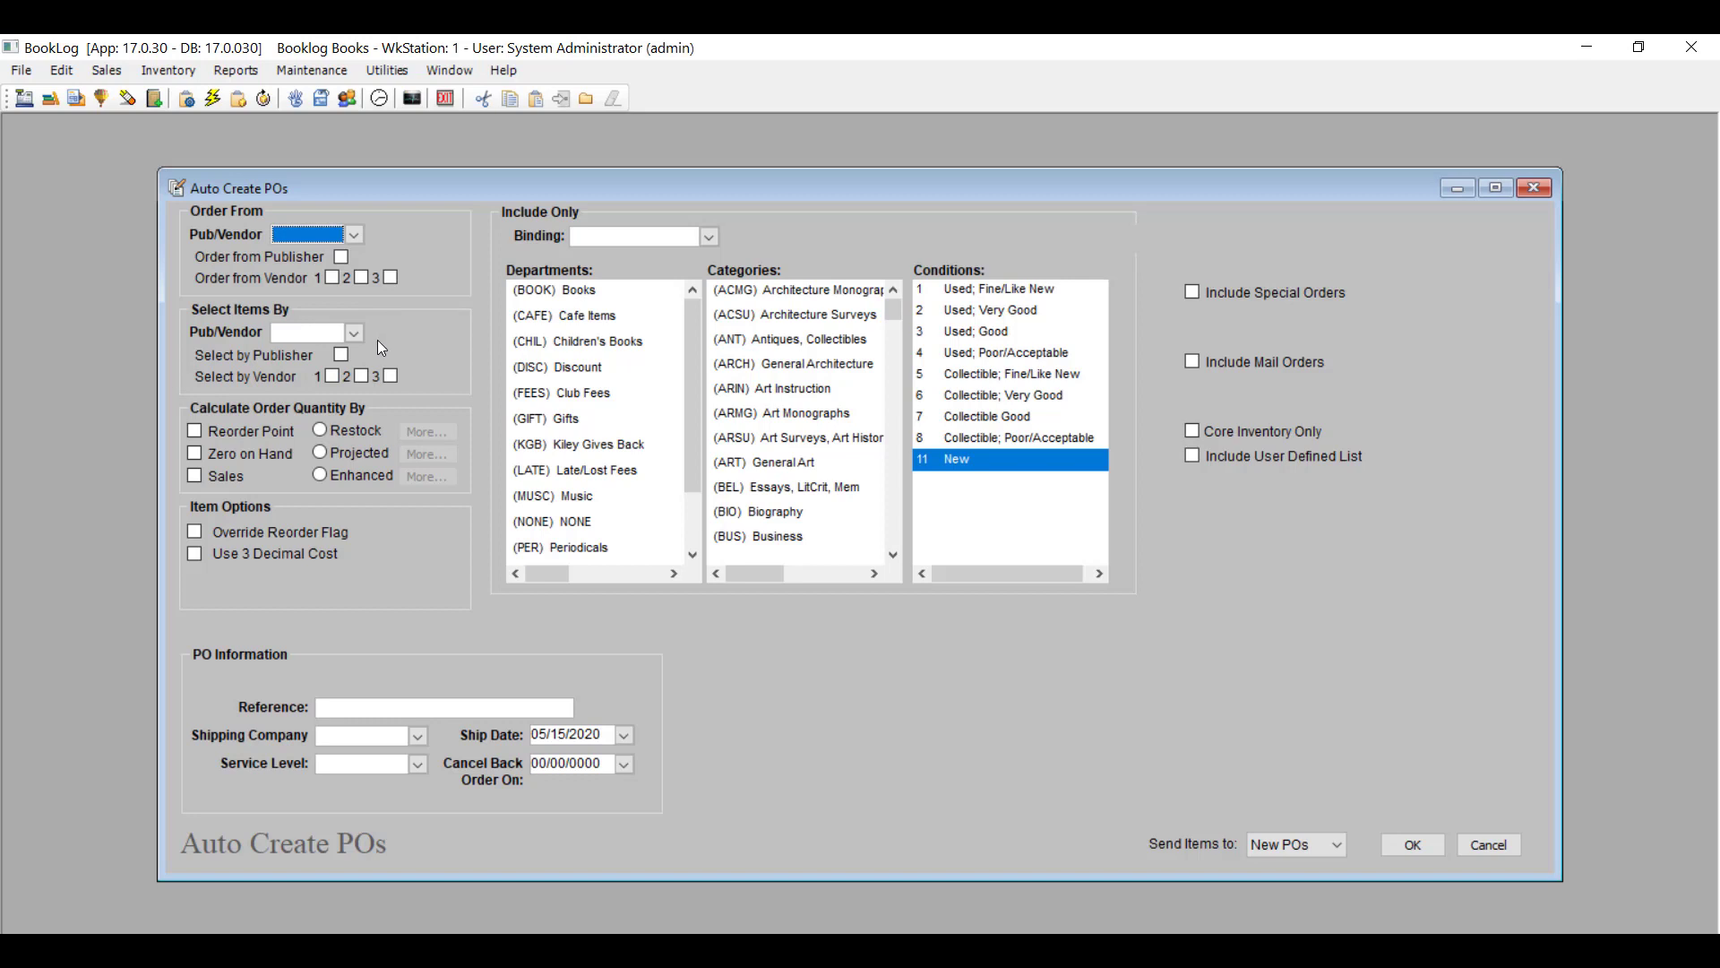
{"action": "left_click", "coordinate": [1192, 456]}
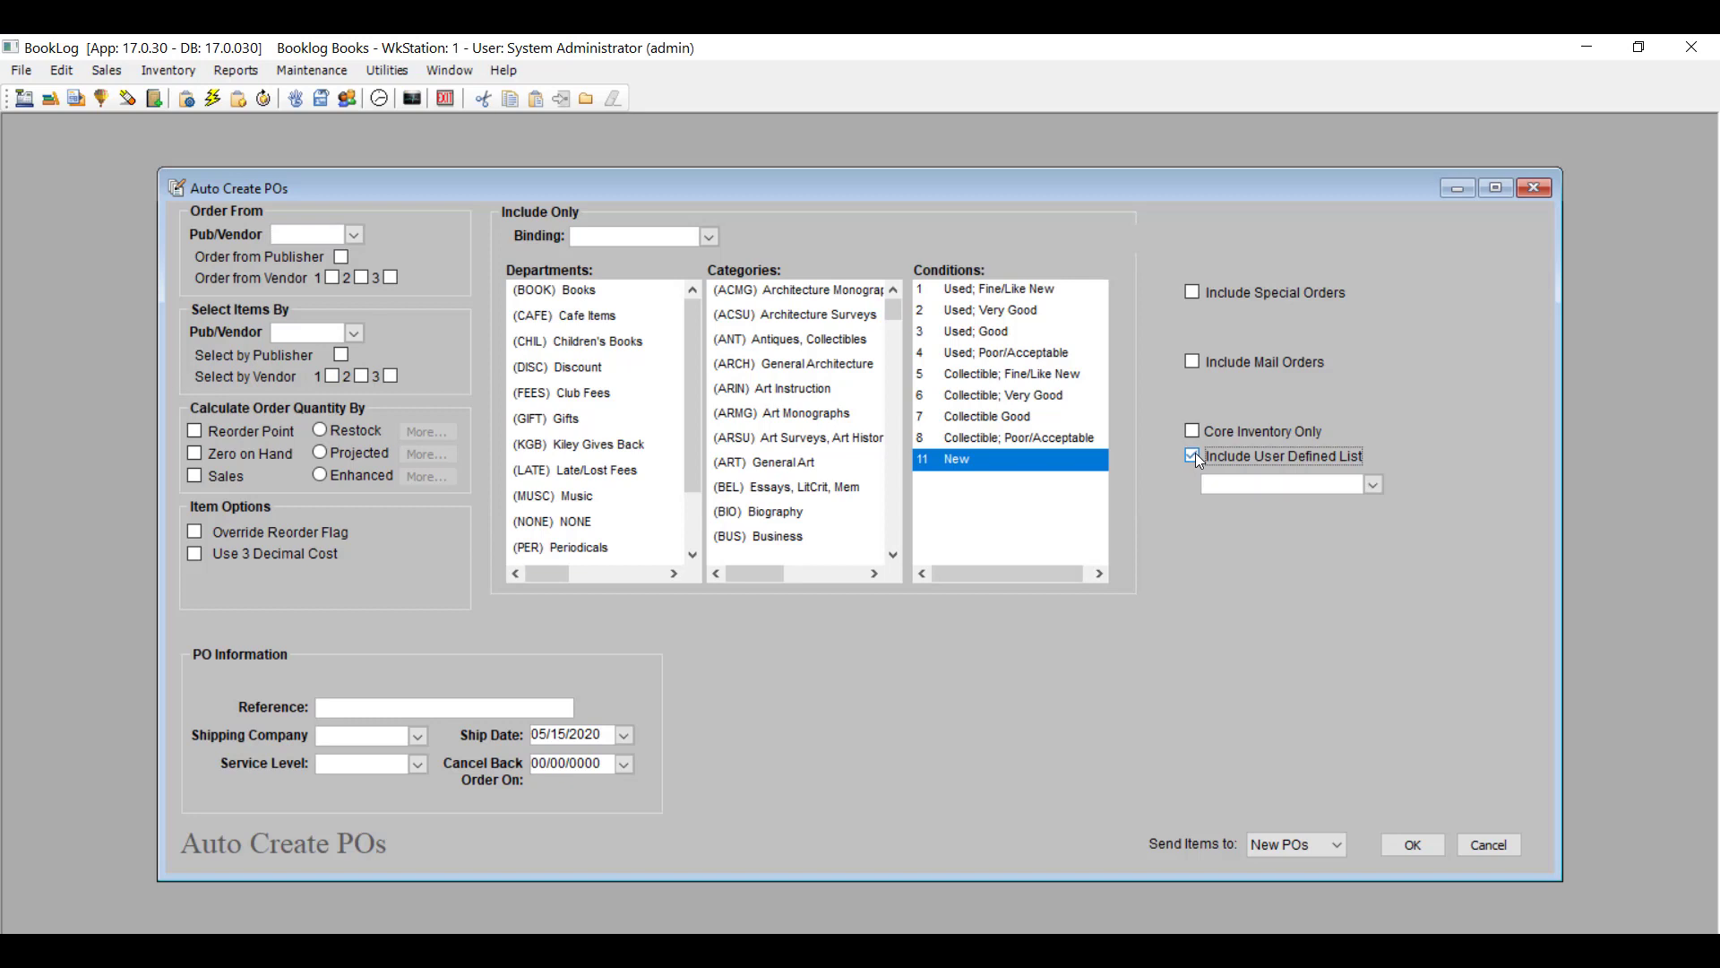
{"action": "left_click", "coordinate": [1374, 485]}
{"action": "left_click", "coordinate": [1352, 508]}
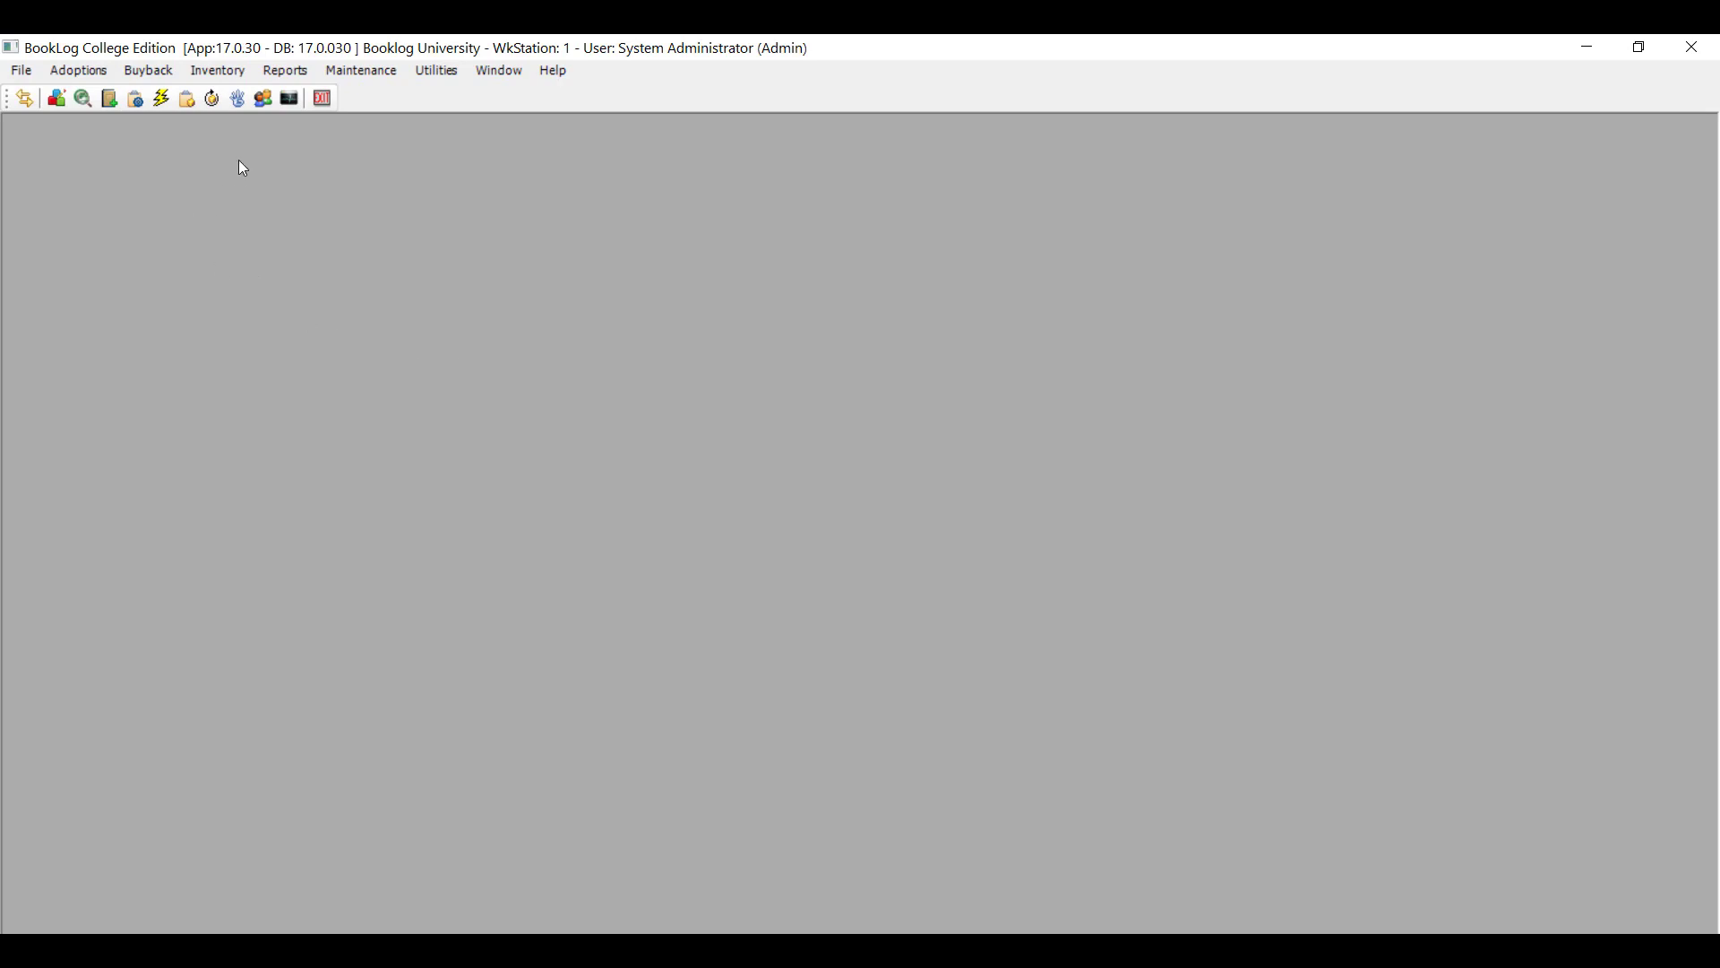
- In BookLog College Edition, open the AutoCreate PO form to examine its options, and close it
{"action": "left_click", "coordinate": [226, 72]}
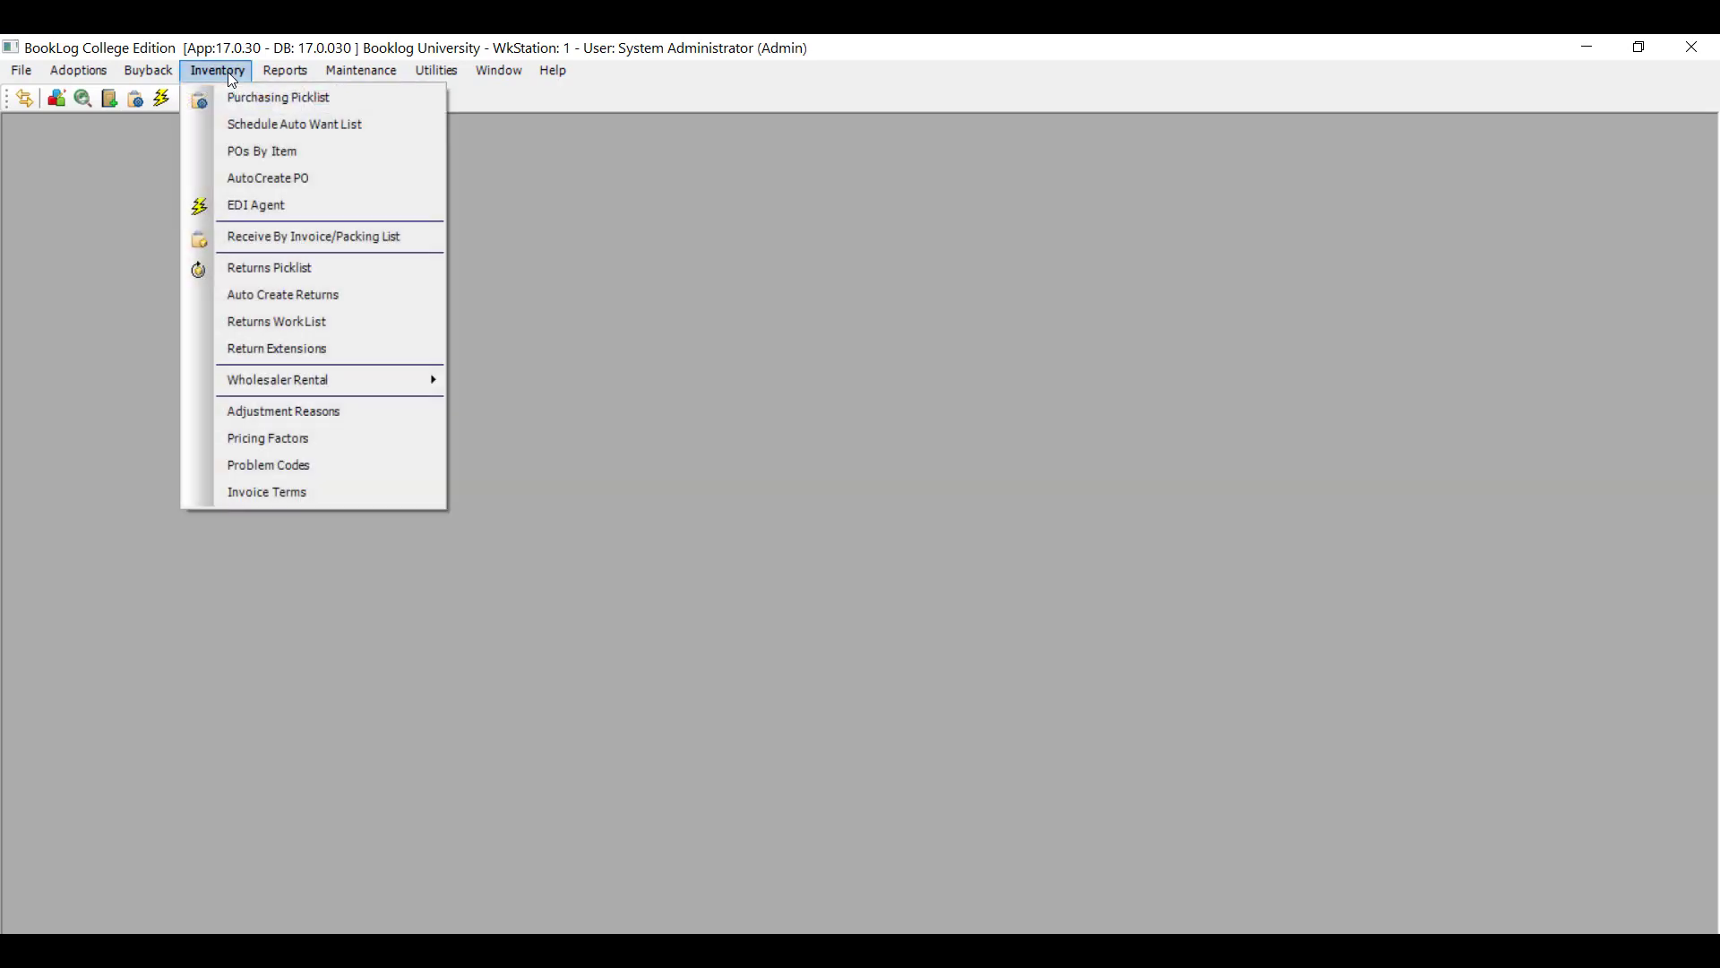
{"action": "left_click", "coordinate": [251, 189]}
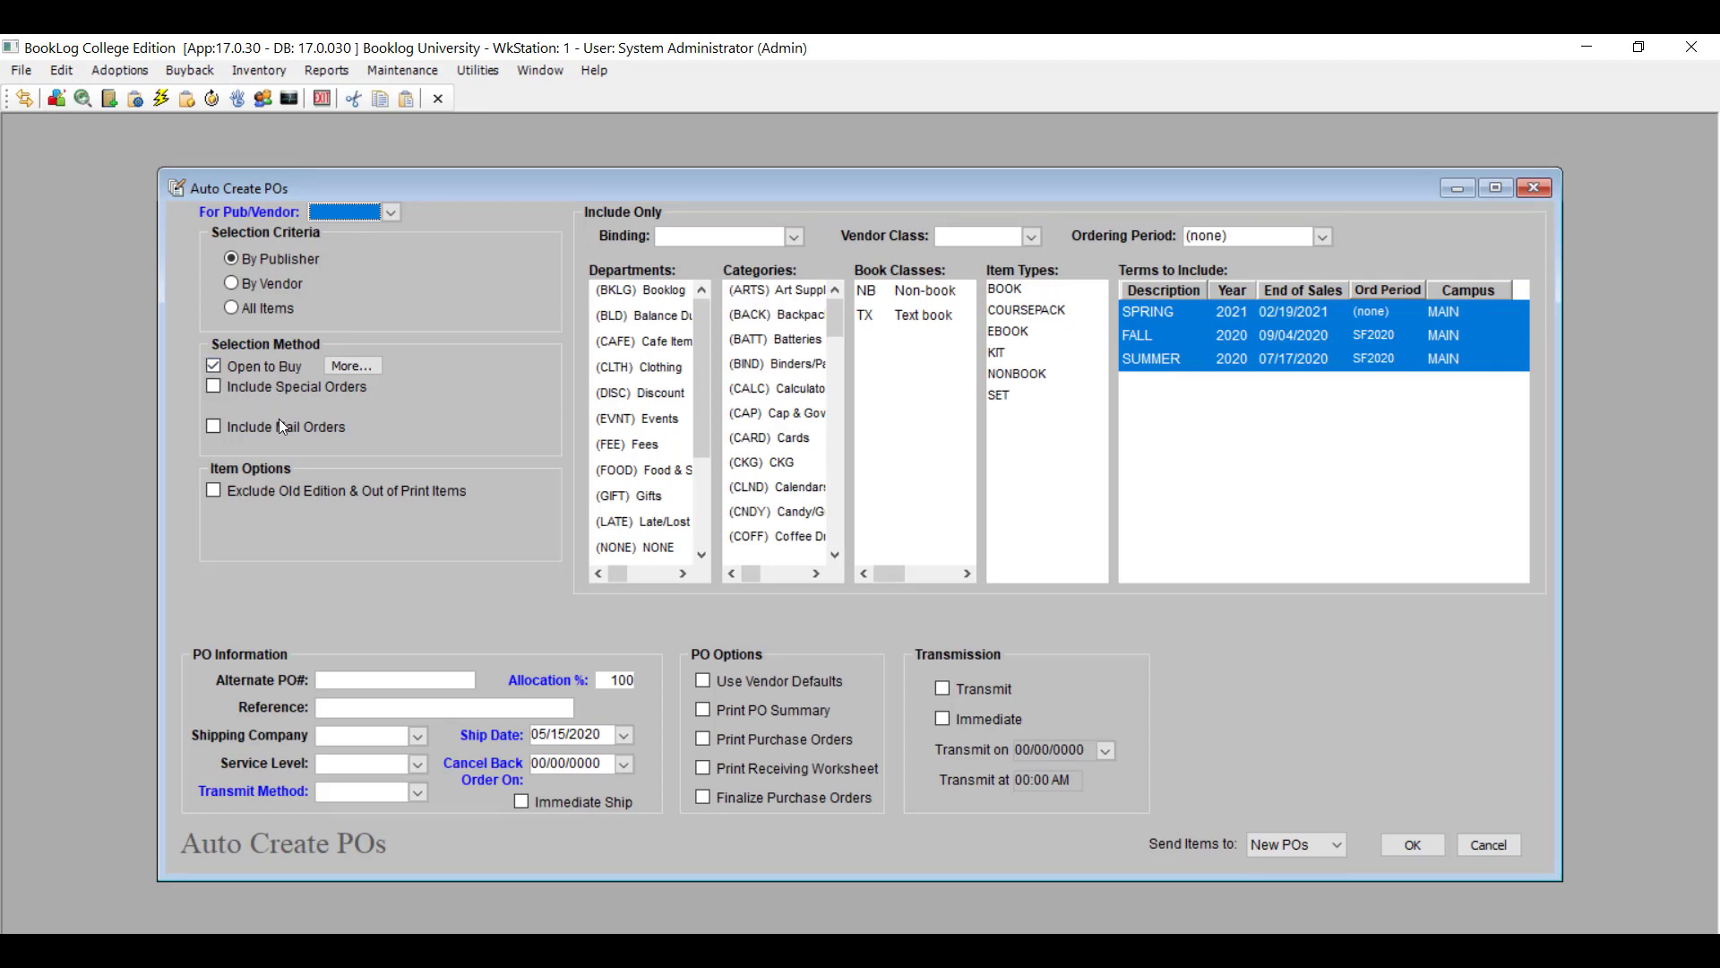
{"action": "key", "text": "Escape"}
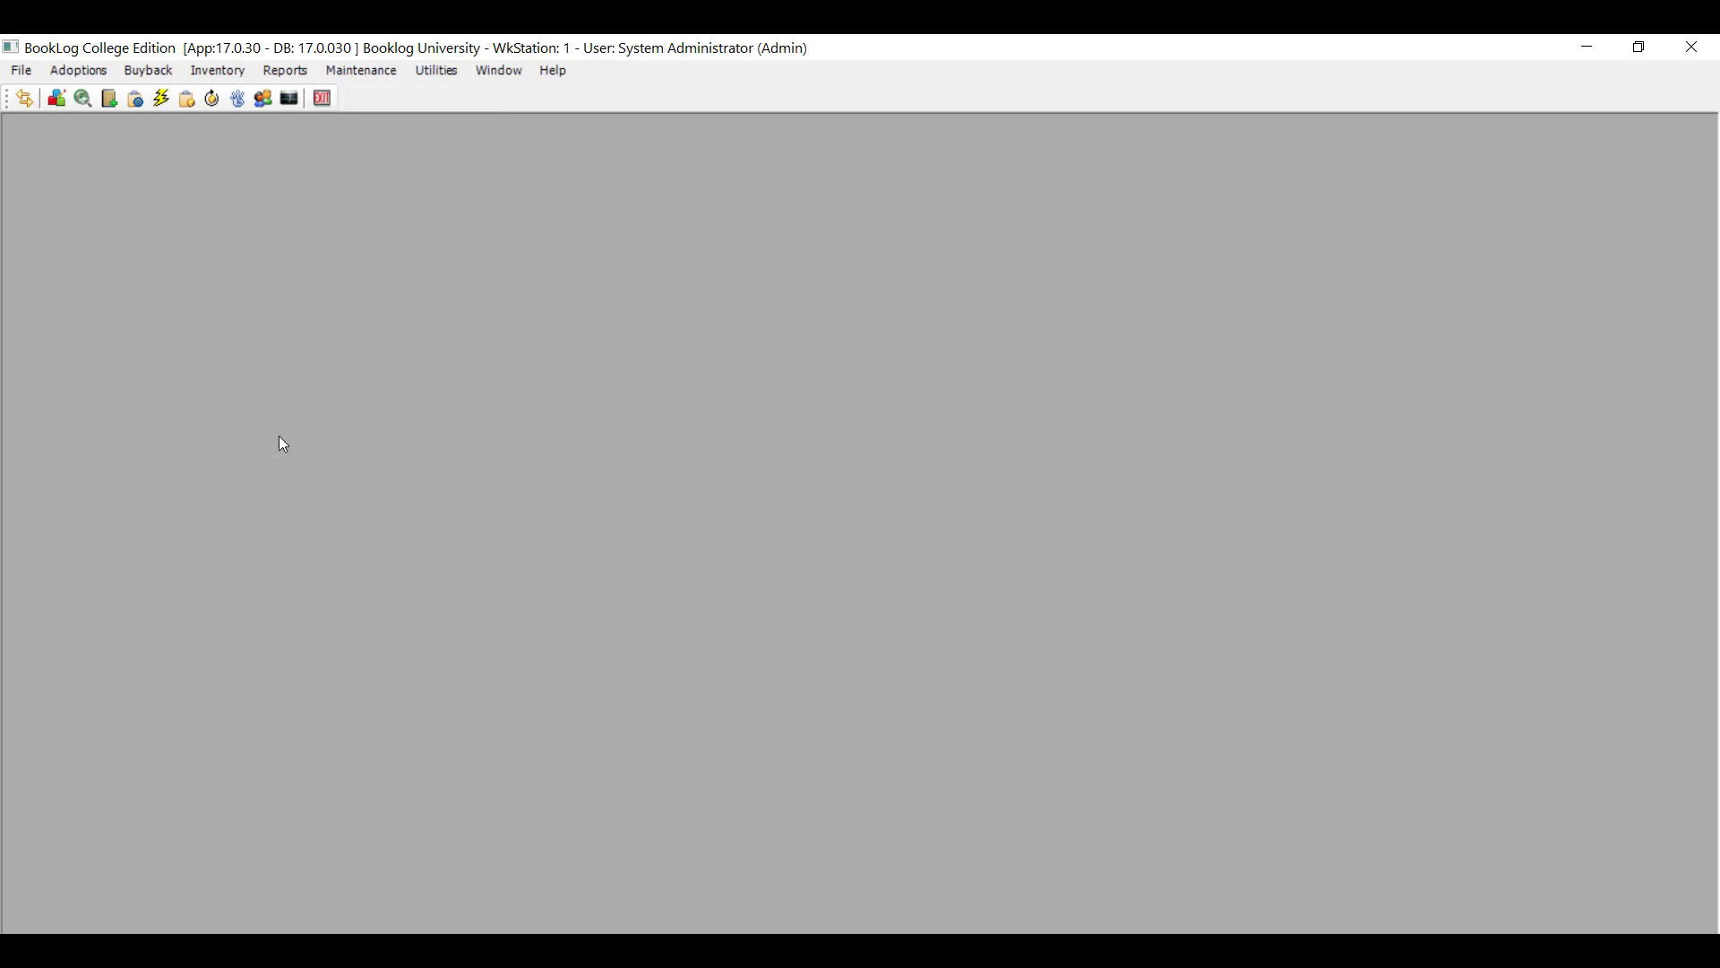
- Open the Purchase Order Picklist, view the draft Ingram Book Company purchase order, and close both windows
{"action": "left_click", "coordinate": [233, 68]}
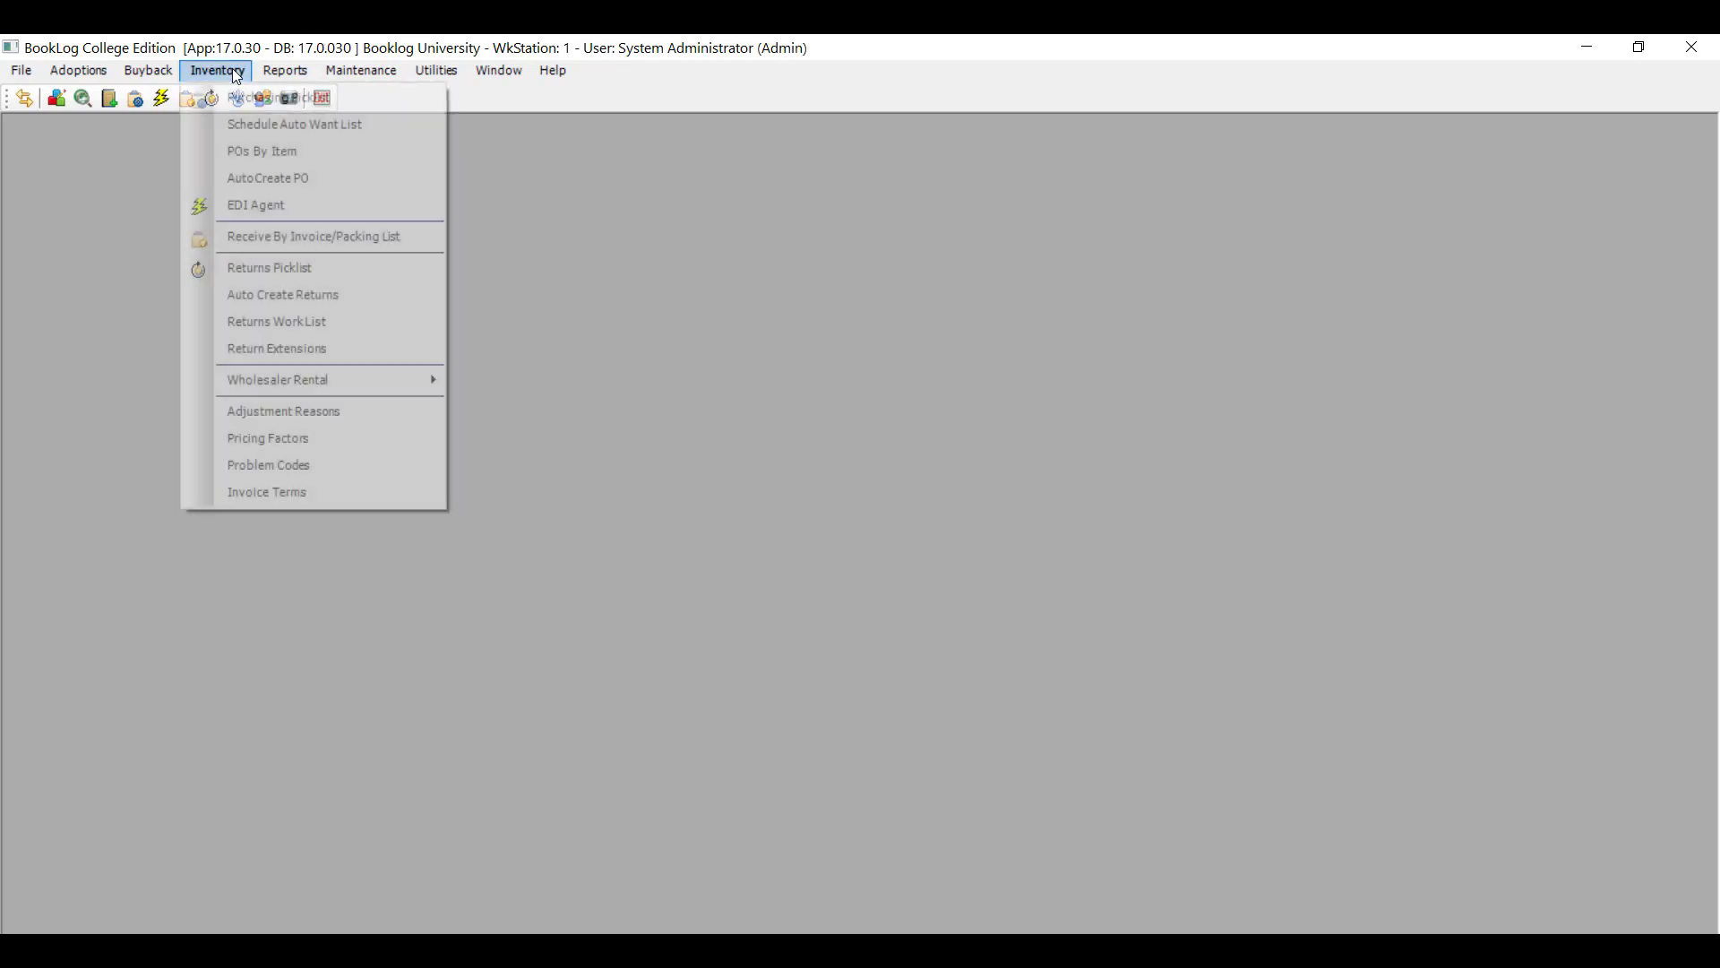
{"action": "left_click", "coordinate": [253, 95]}
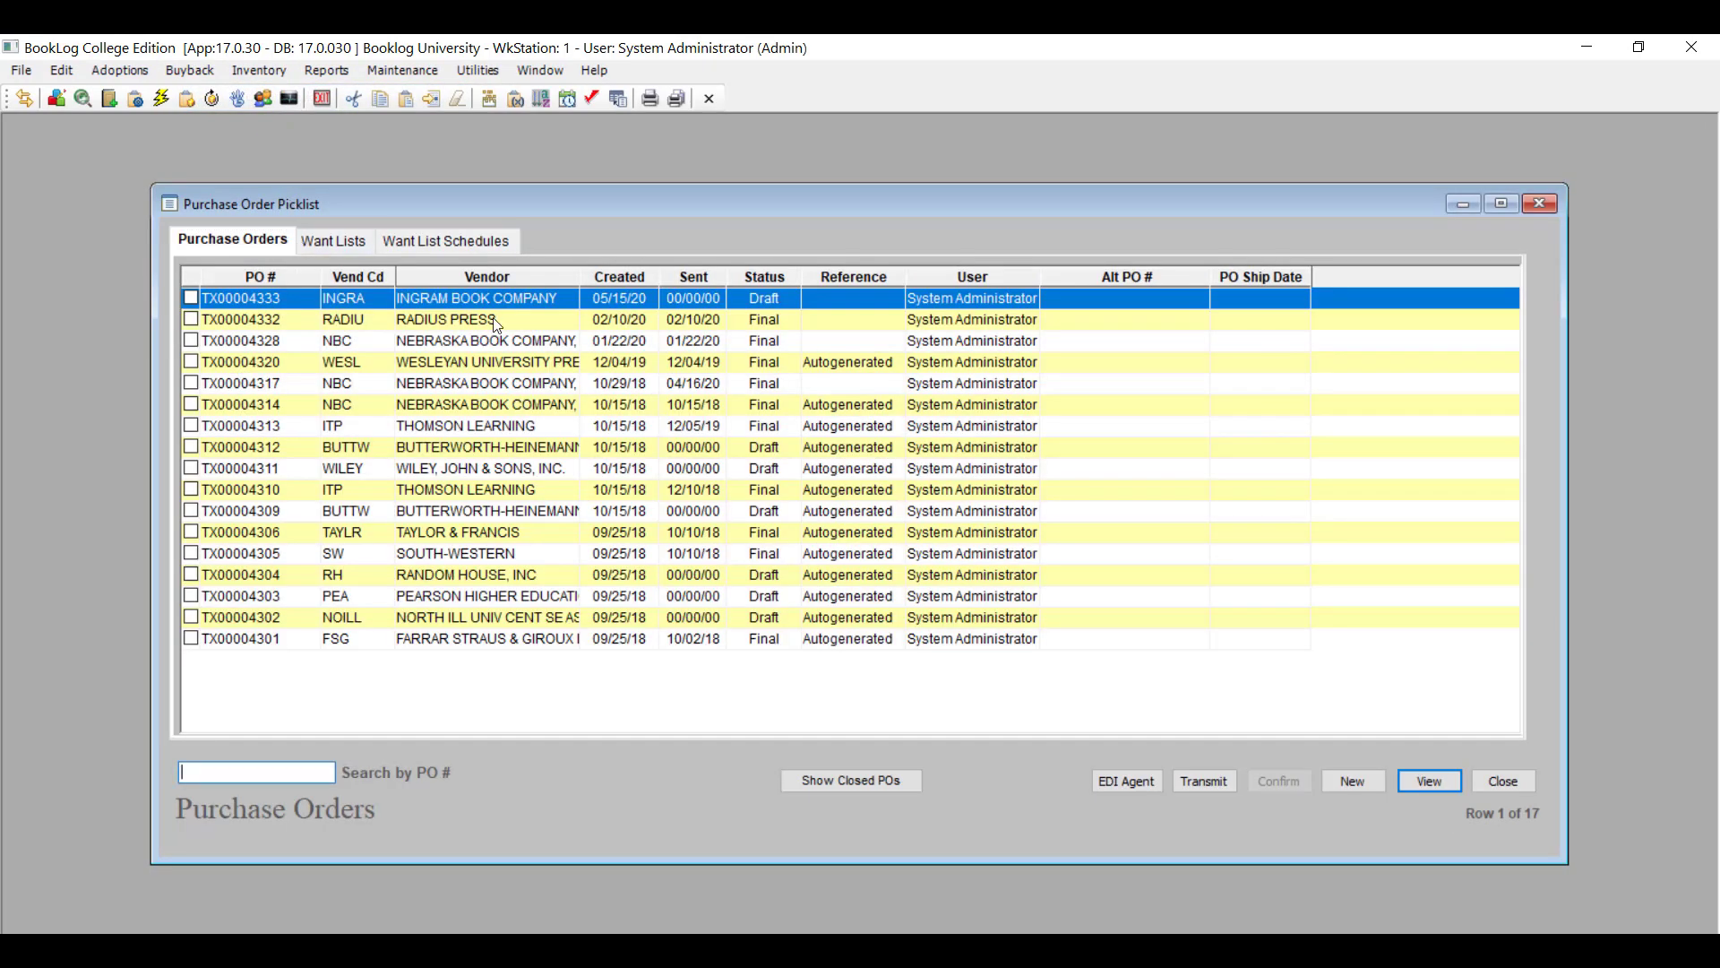
{"action": "double_click", "coordinate": [787, 303]}
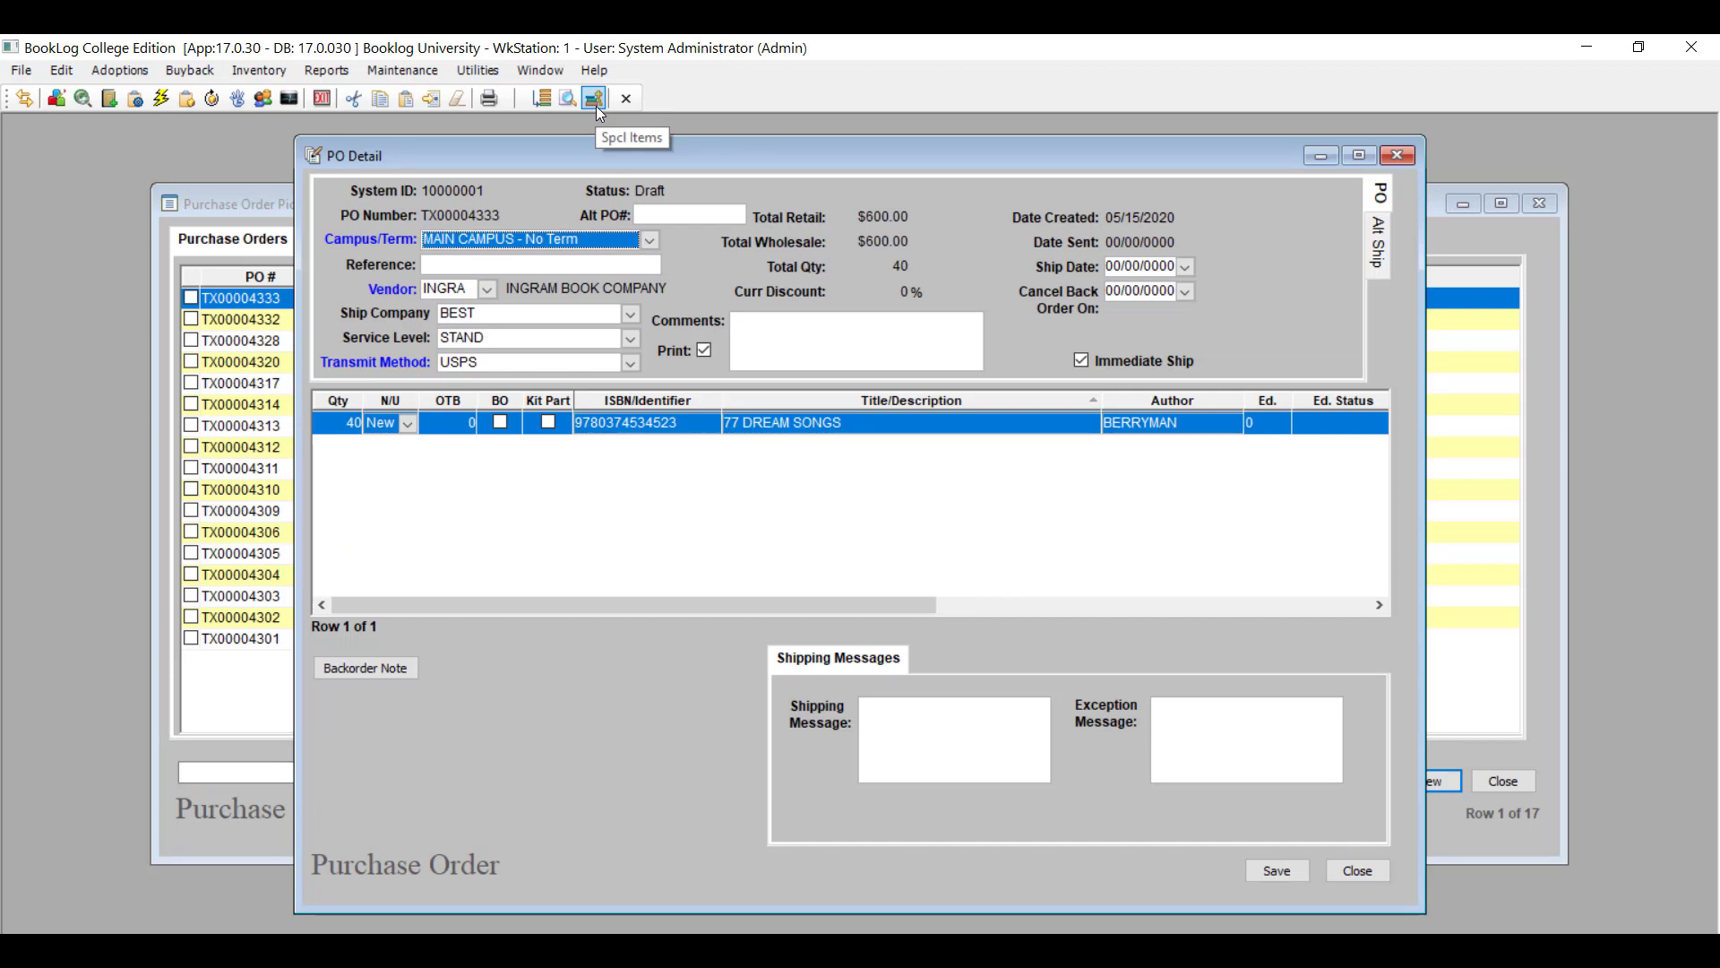
{"action": "left_click", "coordinate": [1377, 874]}
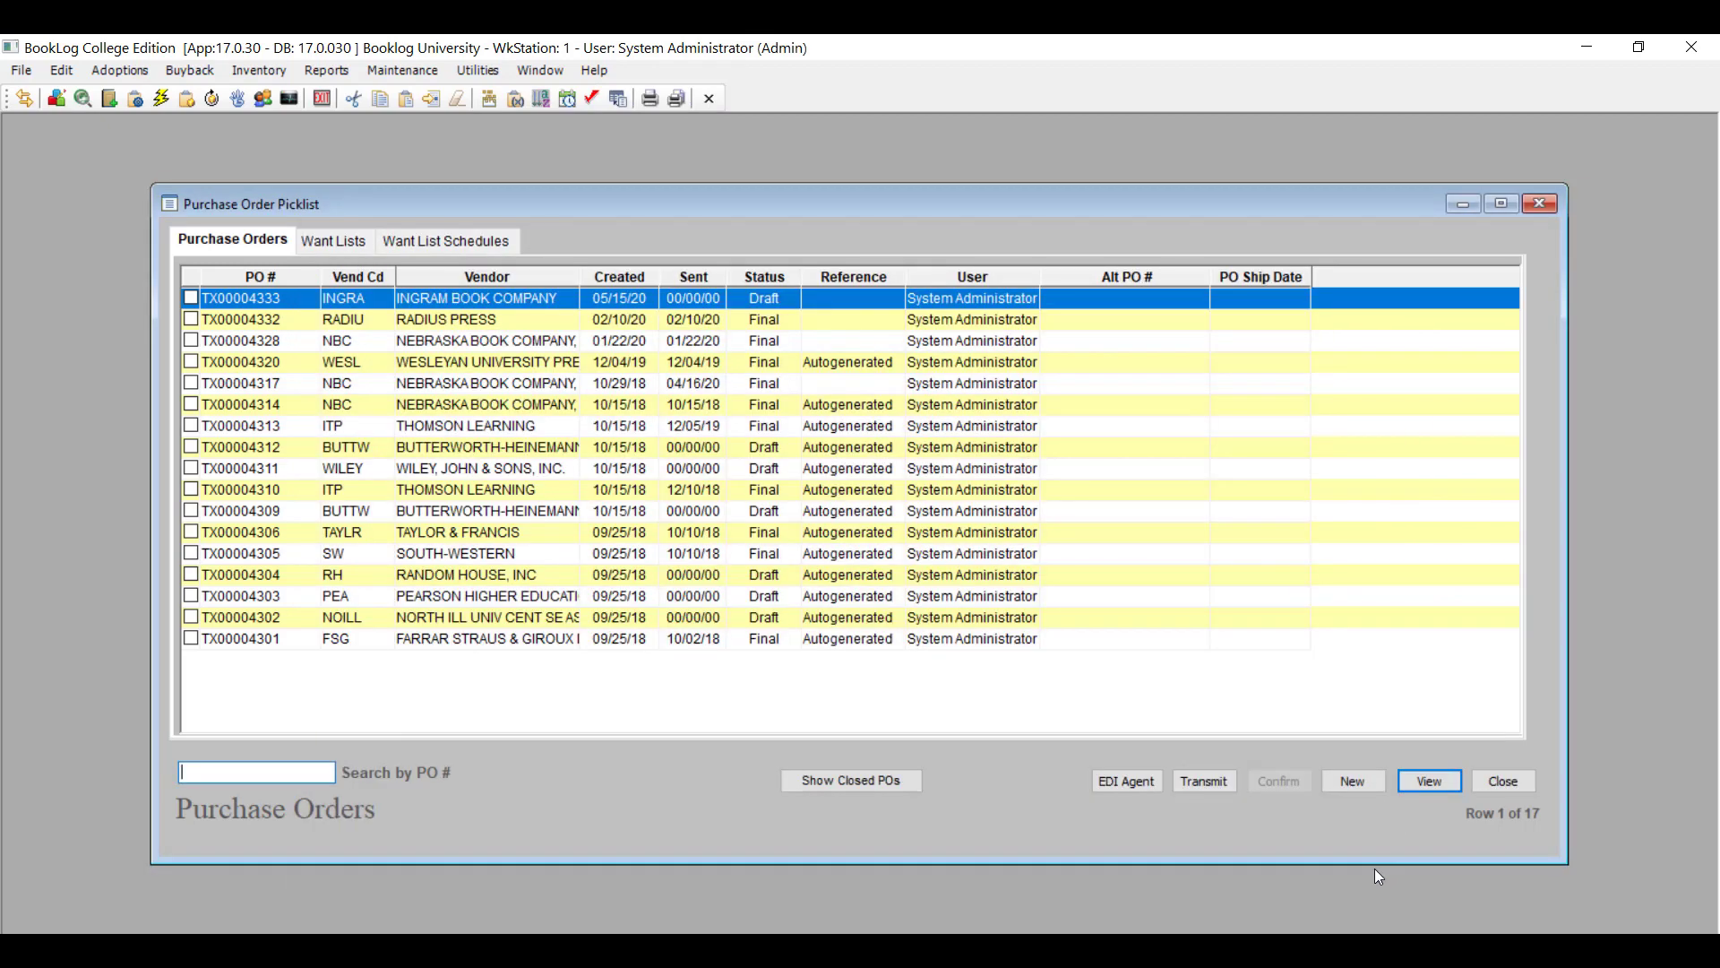
{"action": "left_click", "coordinate": [1508, 791]}
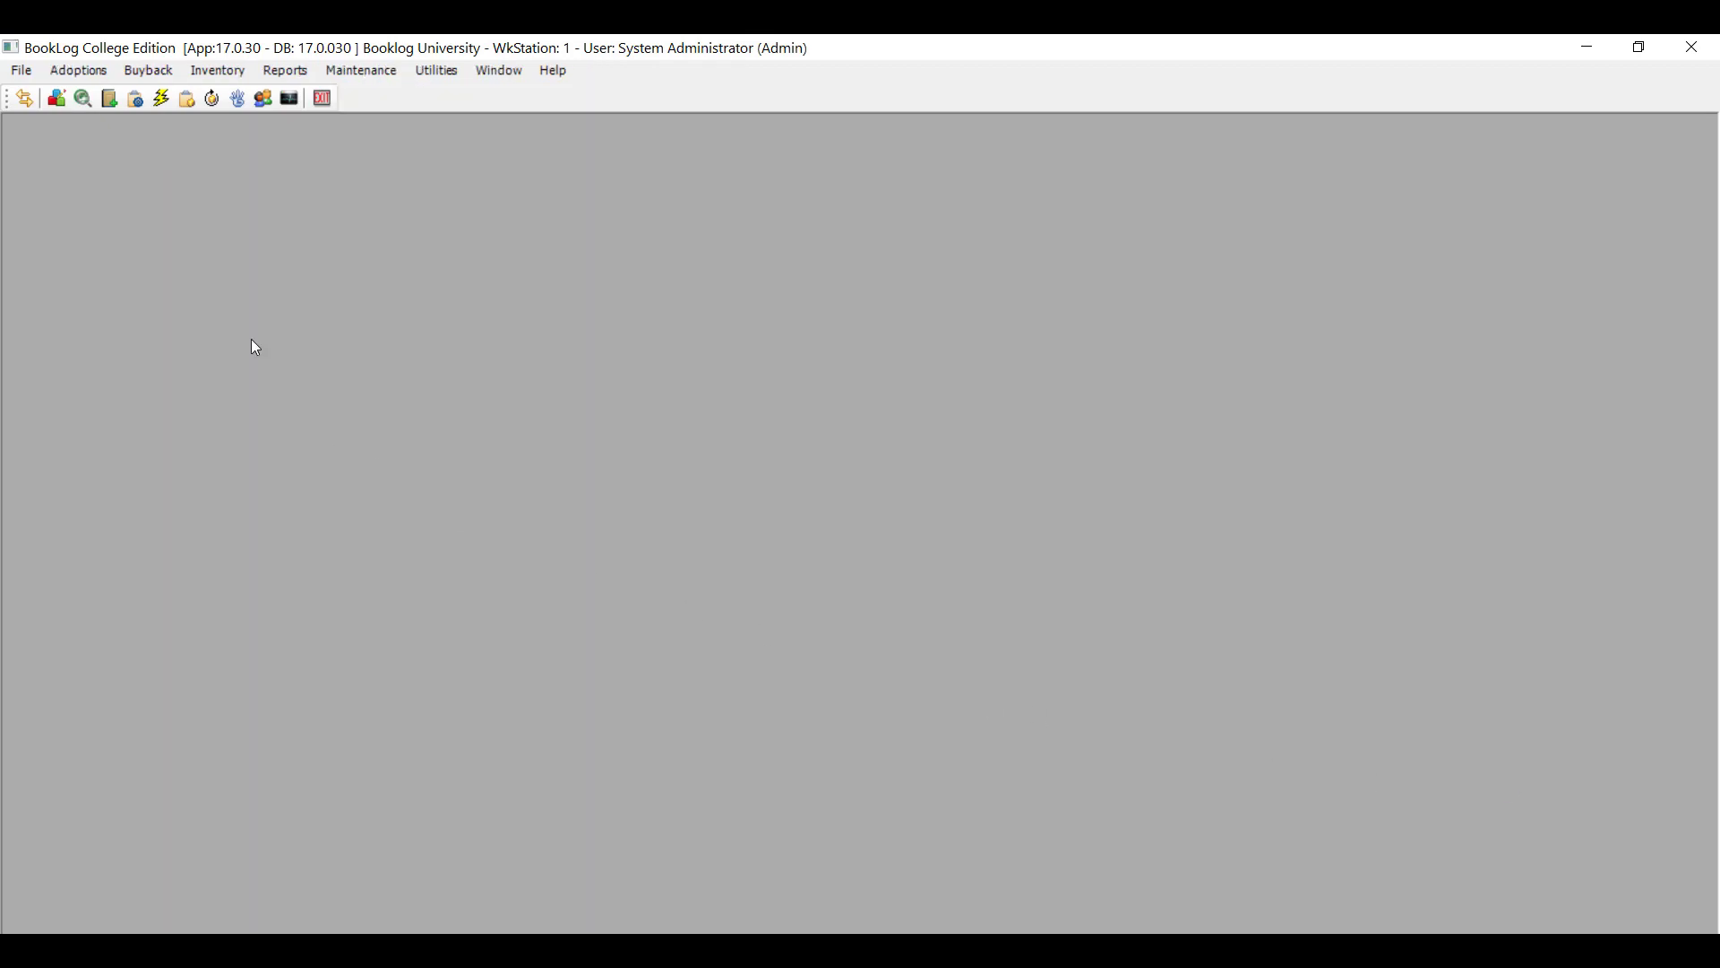
- Switch to the main BookLog application, view a blank new special order, and open the Purchase Orders list
{"action": "left_click", "coordinate": [25, 100]}
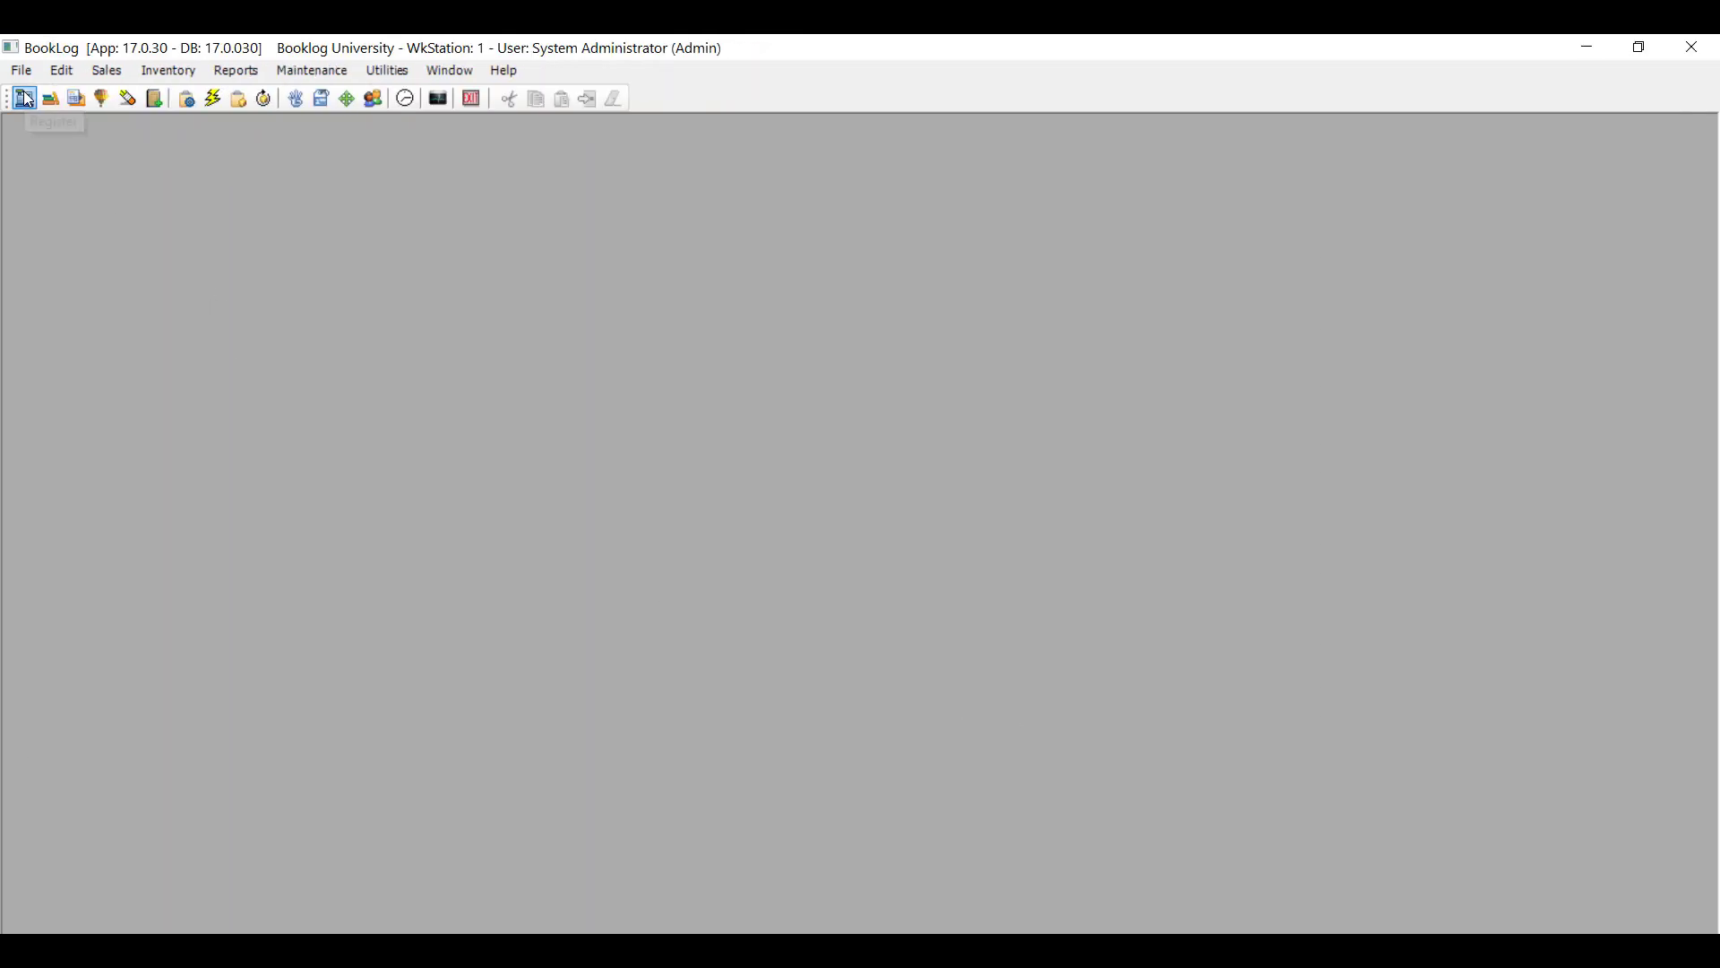
{"action": "left_click", "coordinate": [107, 70]}
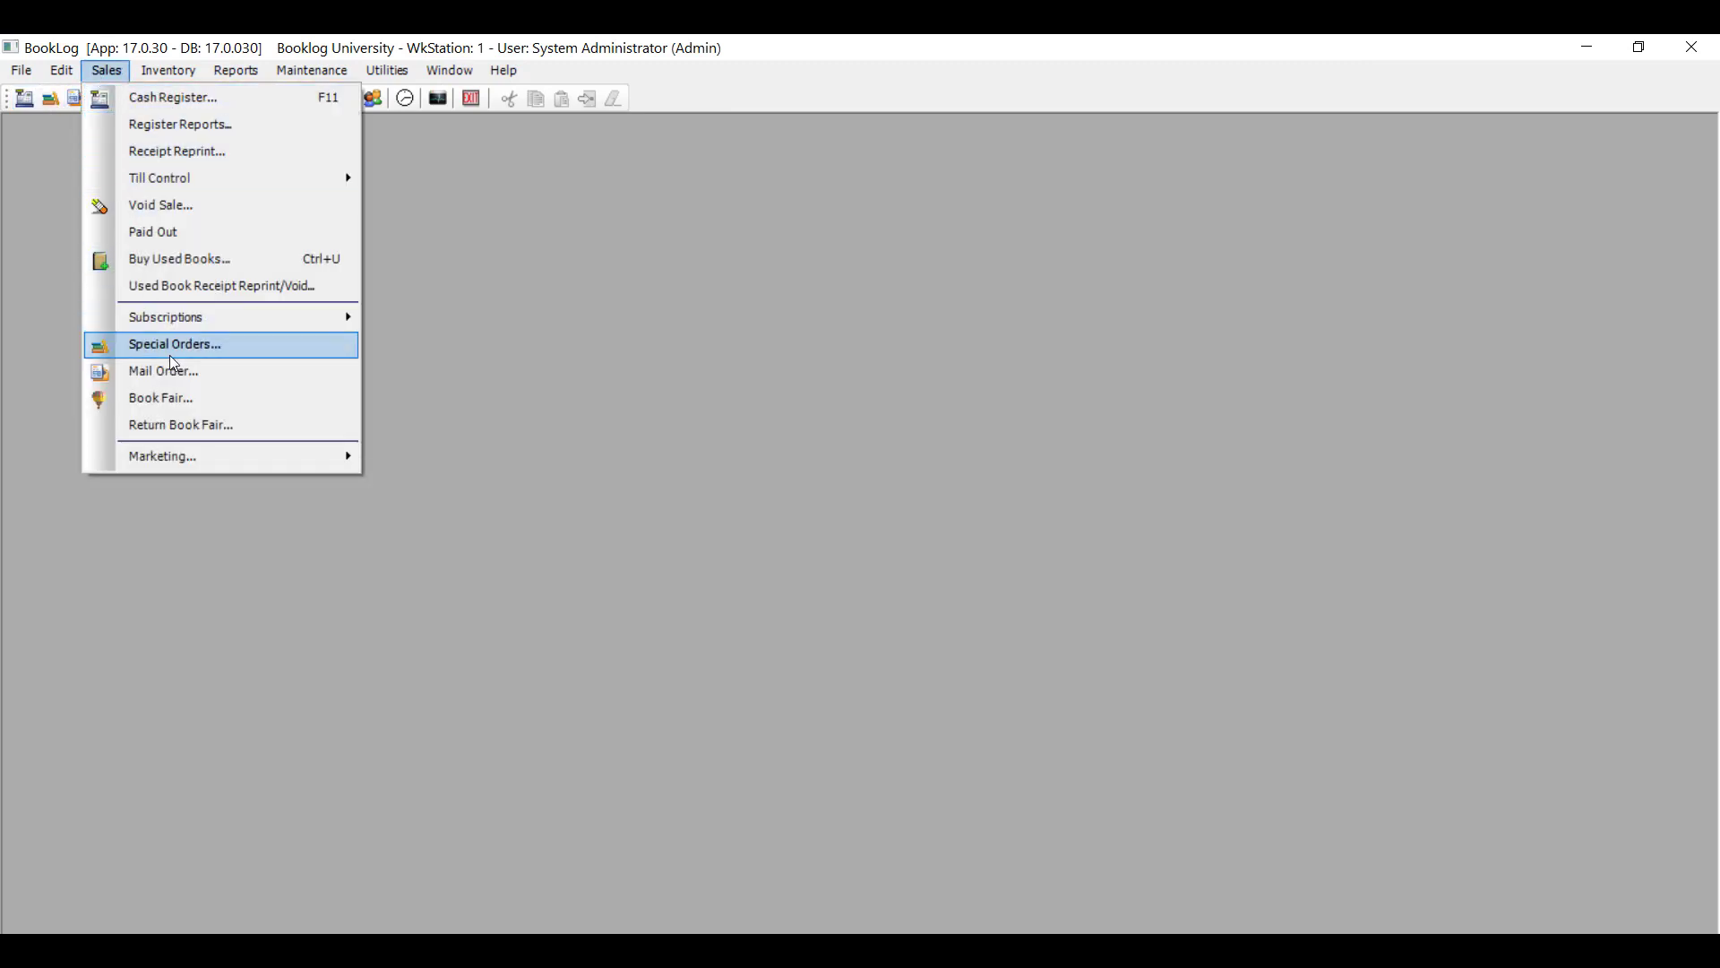
{"action": "left_click", "coordinate": [170, 352]}
{"action": "key", "text": "ctrl+n"}
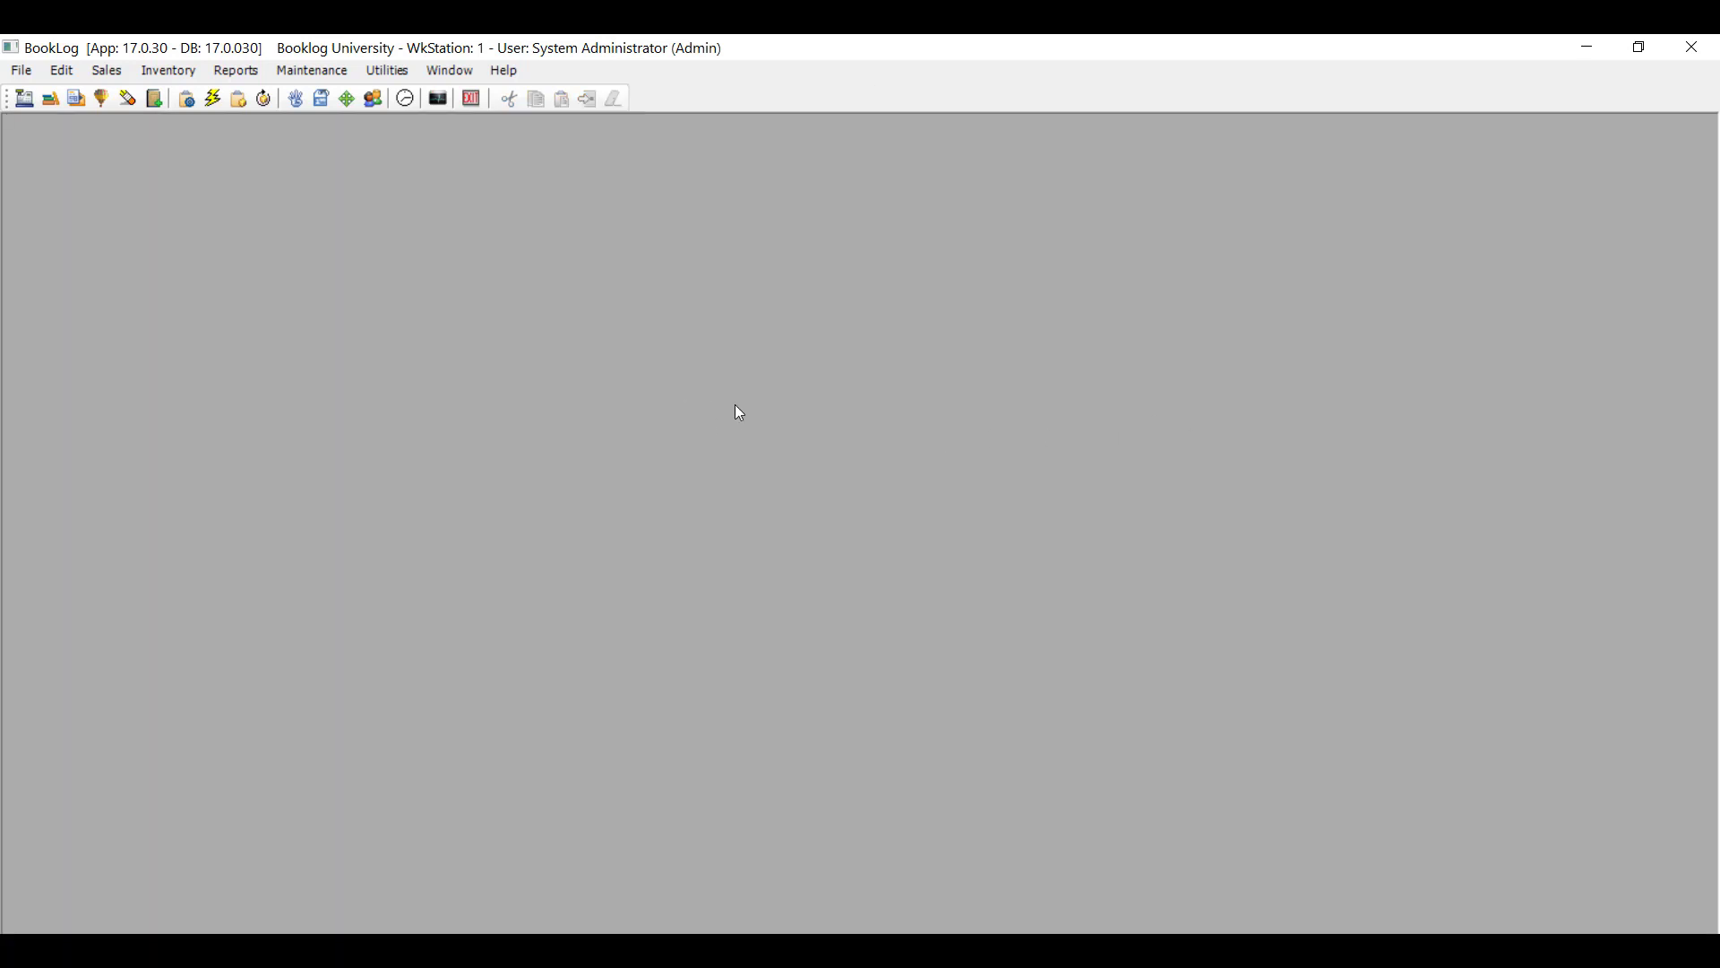
{"action": "left_click", "coordinate": [168, 70]}
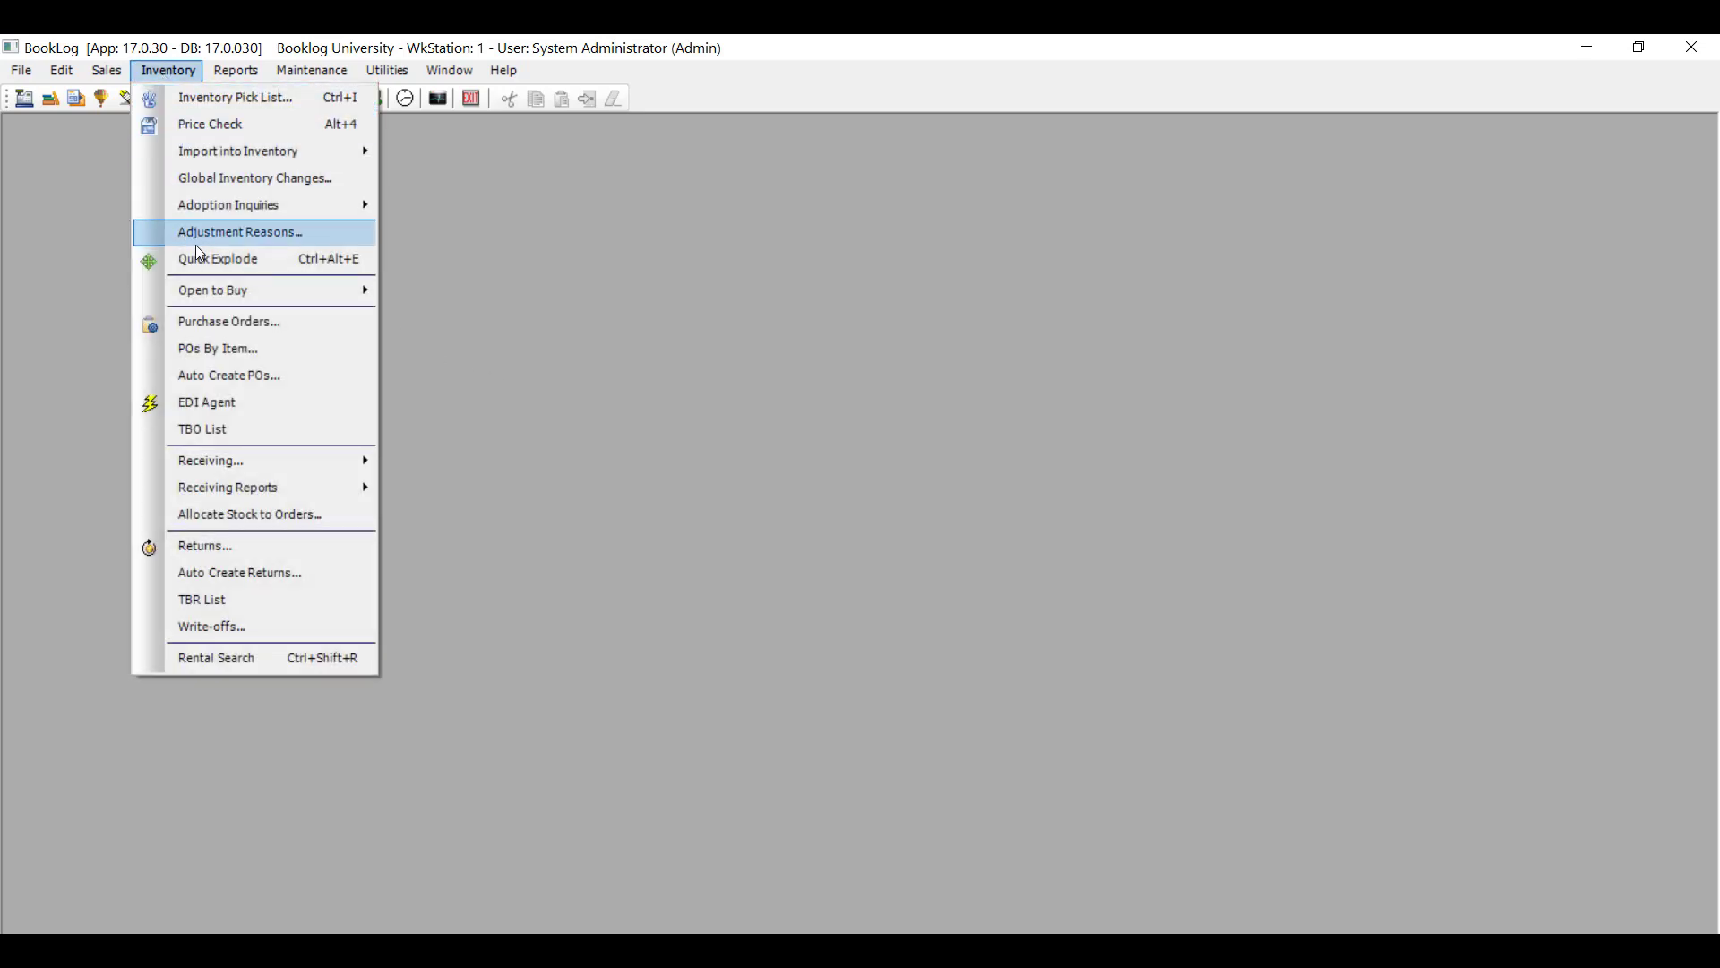
{"action": "left_click", "coordinate": [217, 319]}
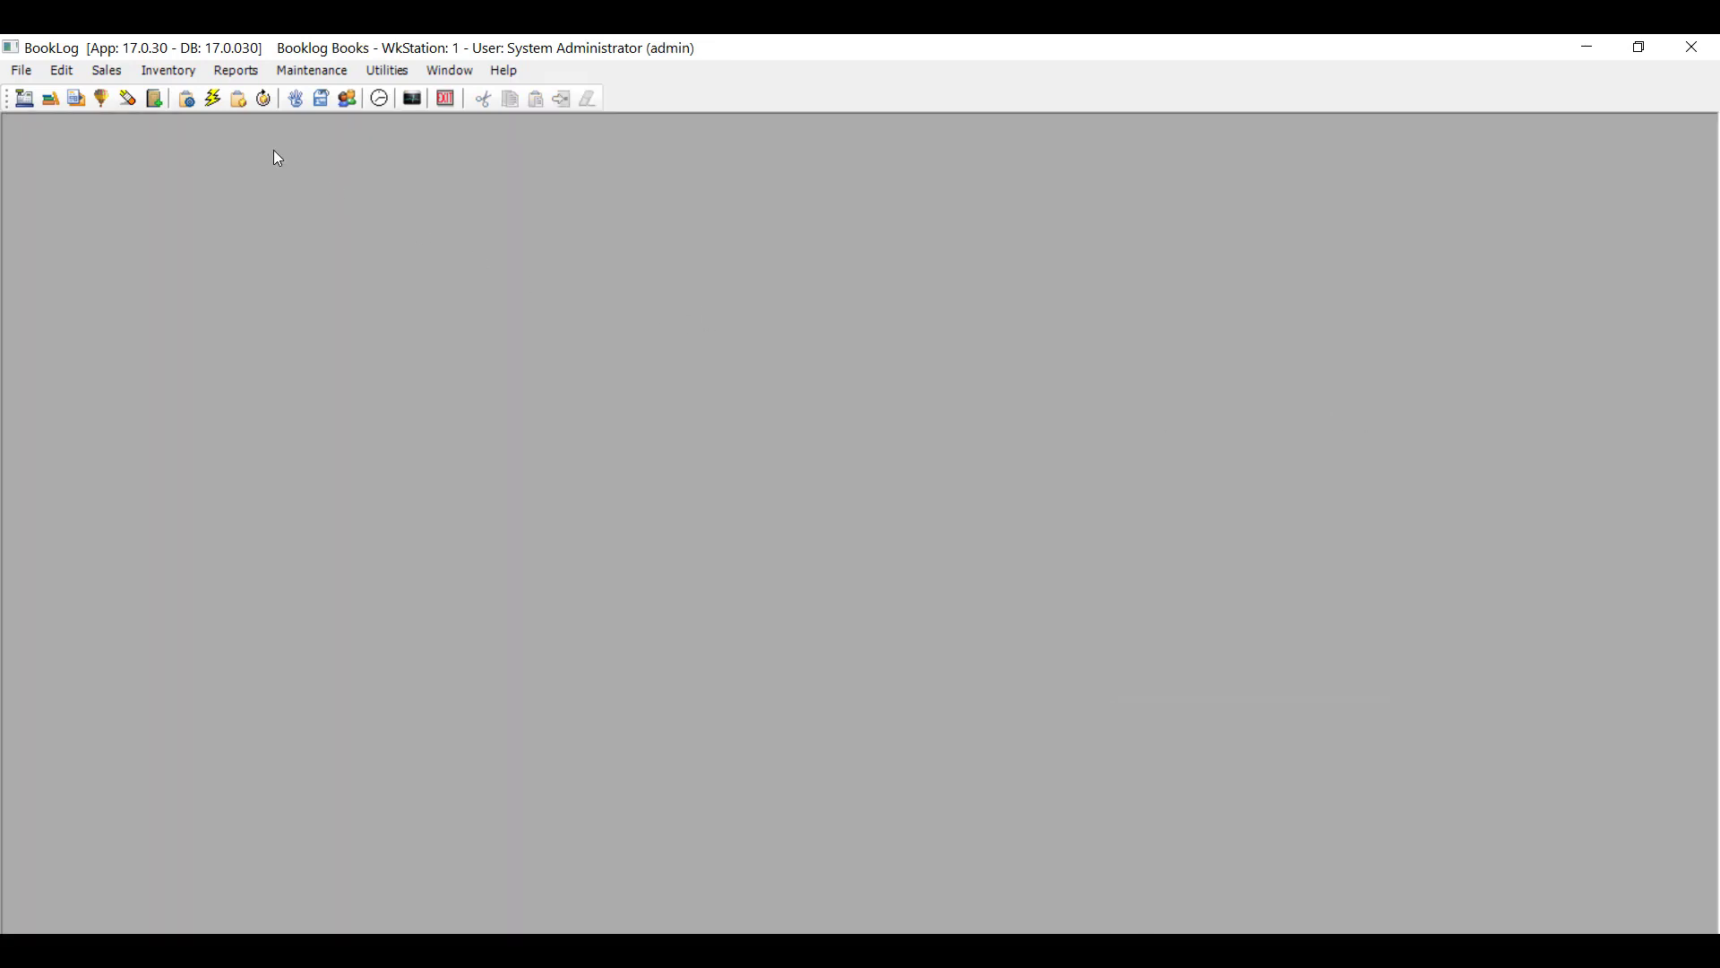
- Open the inventory item titled "A" to examine its Pre-Order setting, and close the item and the search without saving
{"action": "left_click", "coordinate": [178, 70]}
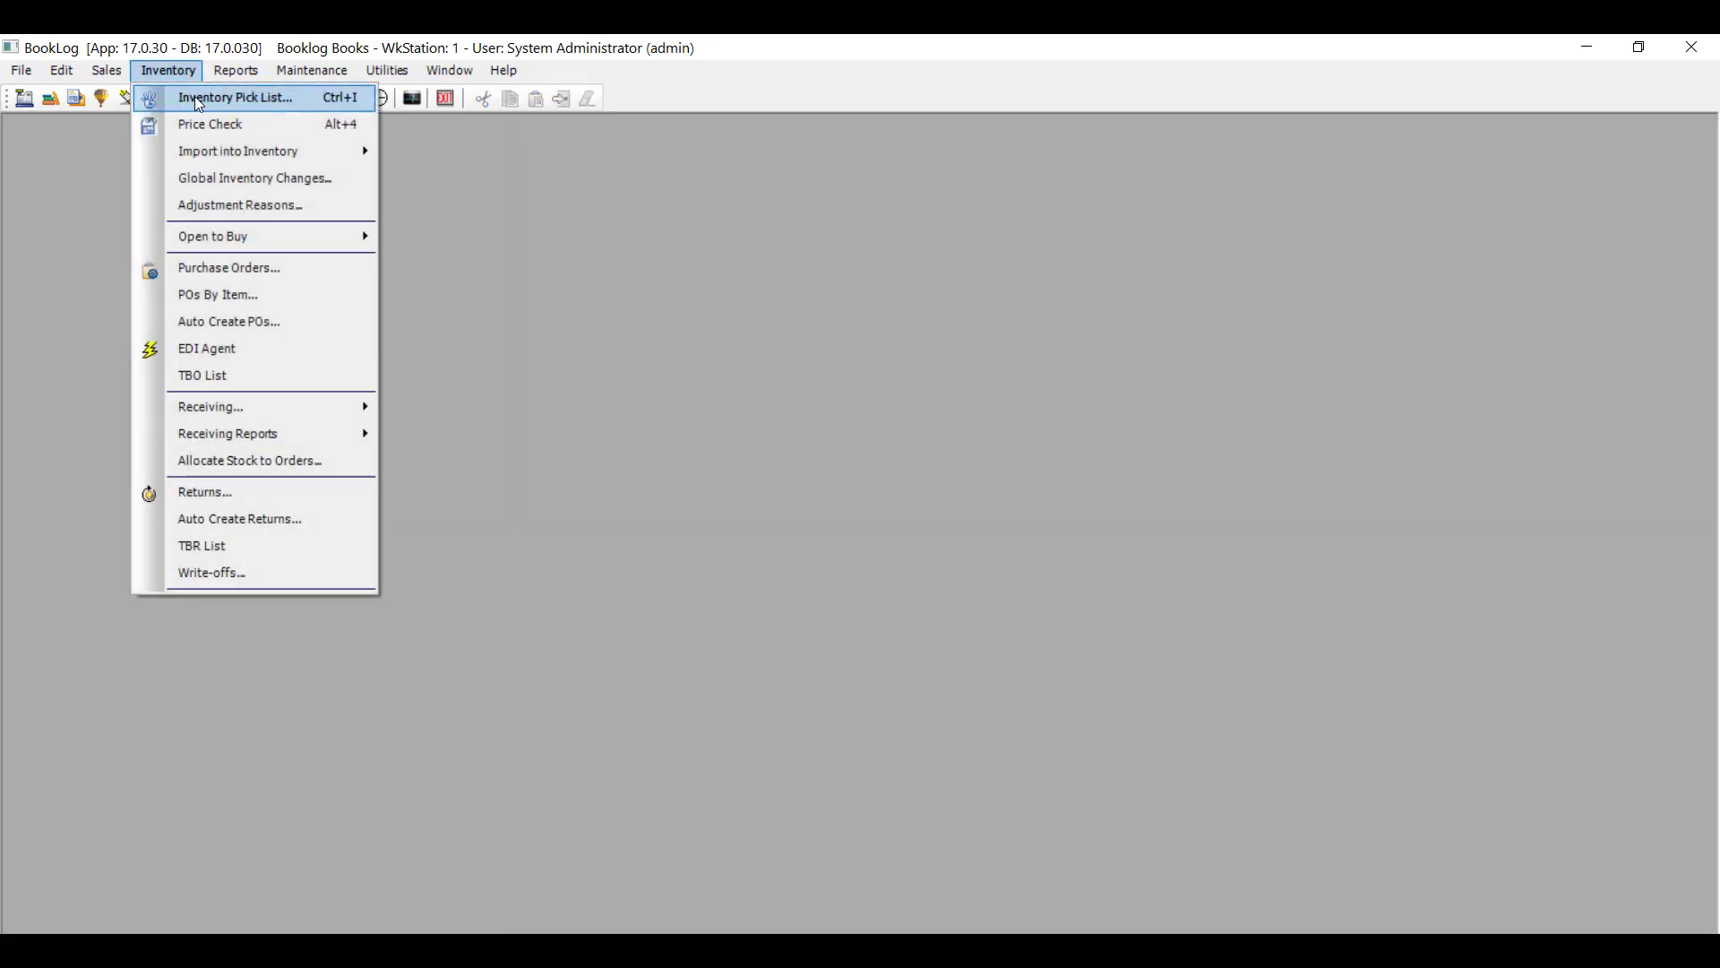
{"action": "left_click", "coordinate": [195, 97]}
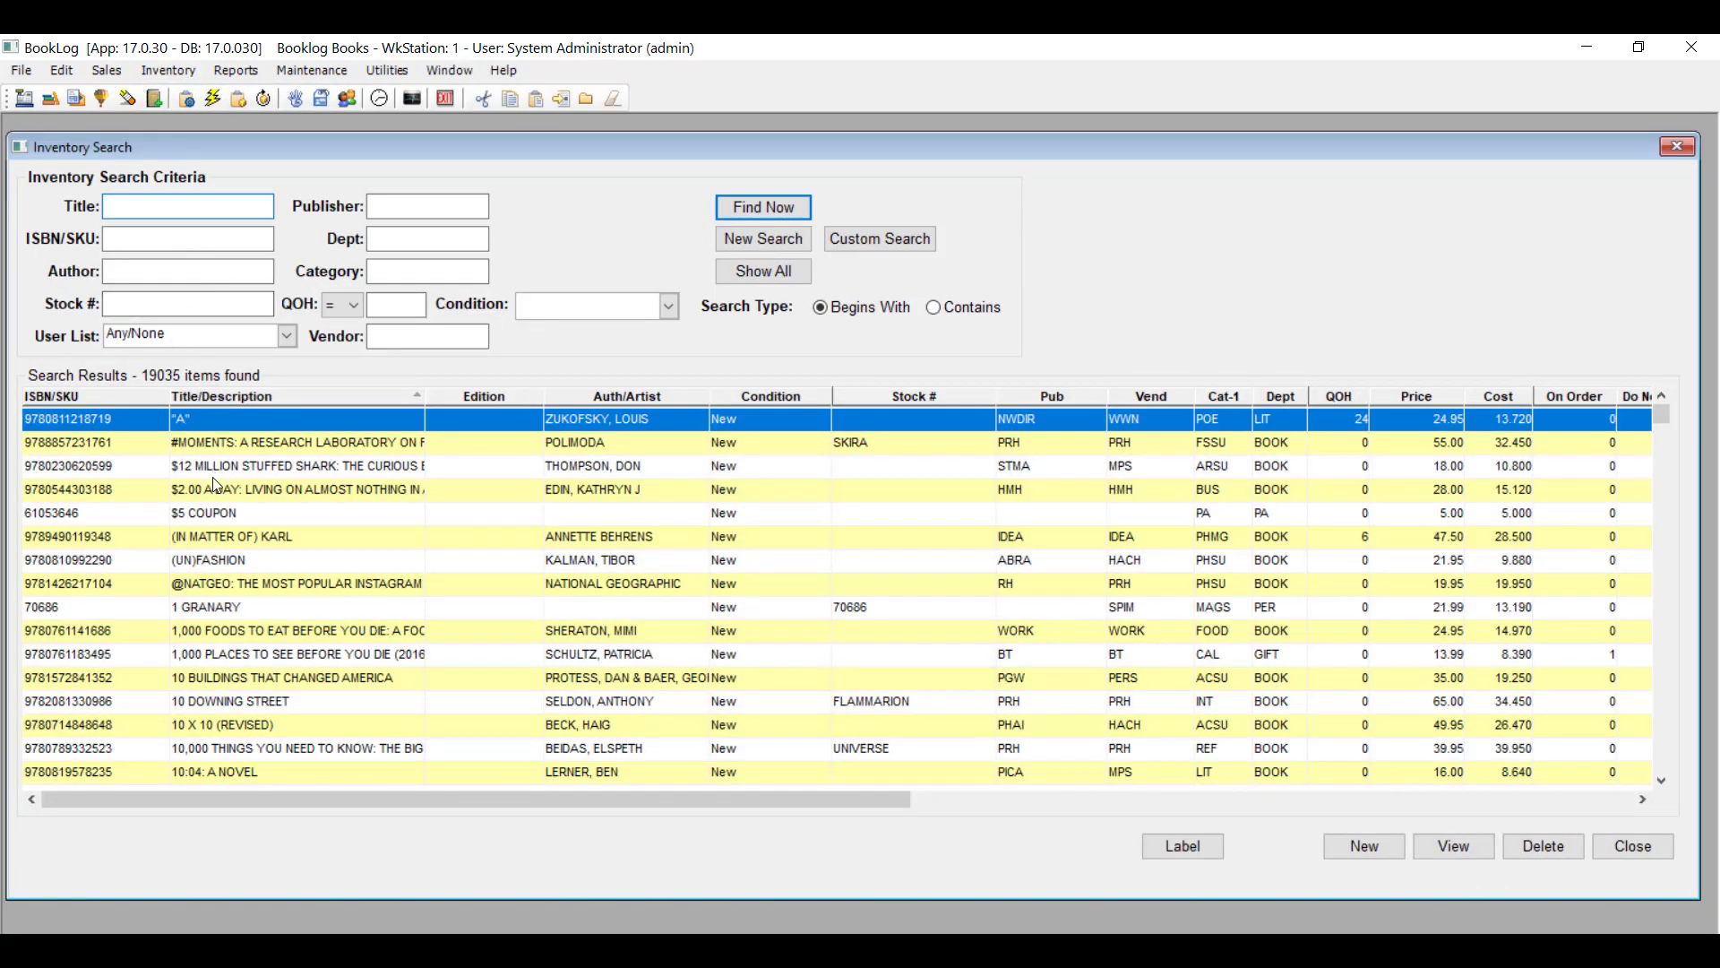
{"action": "double_click", "coordinate": [203, 419]}
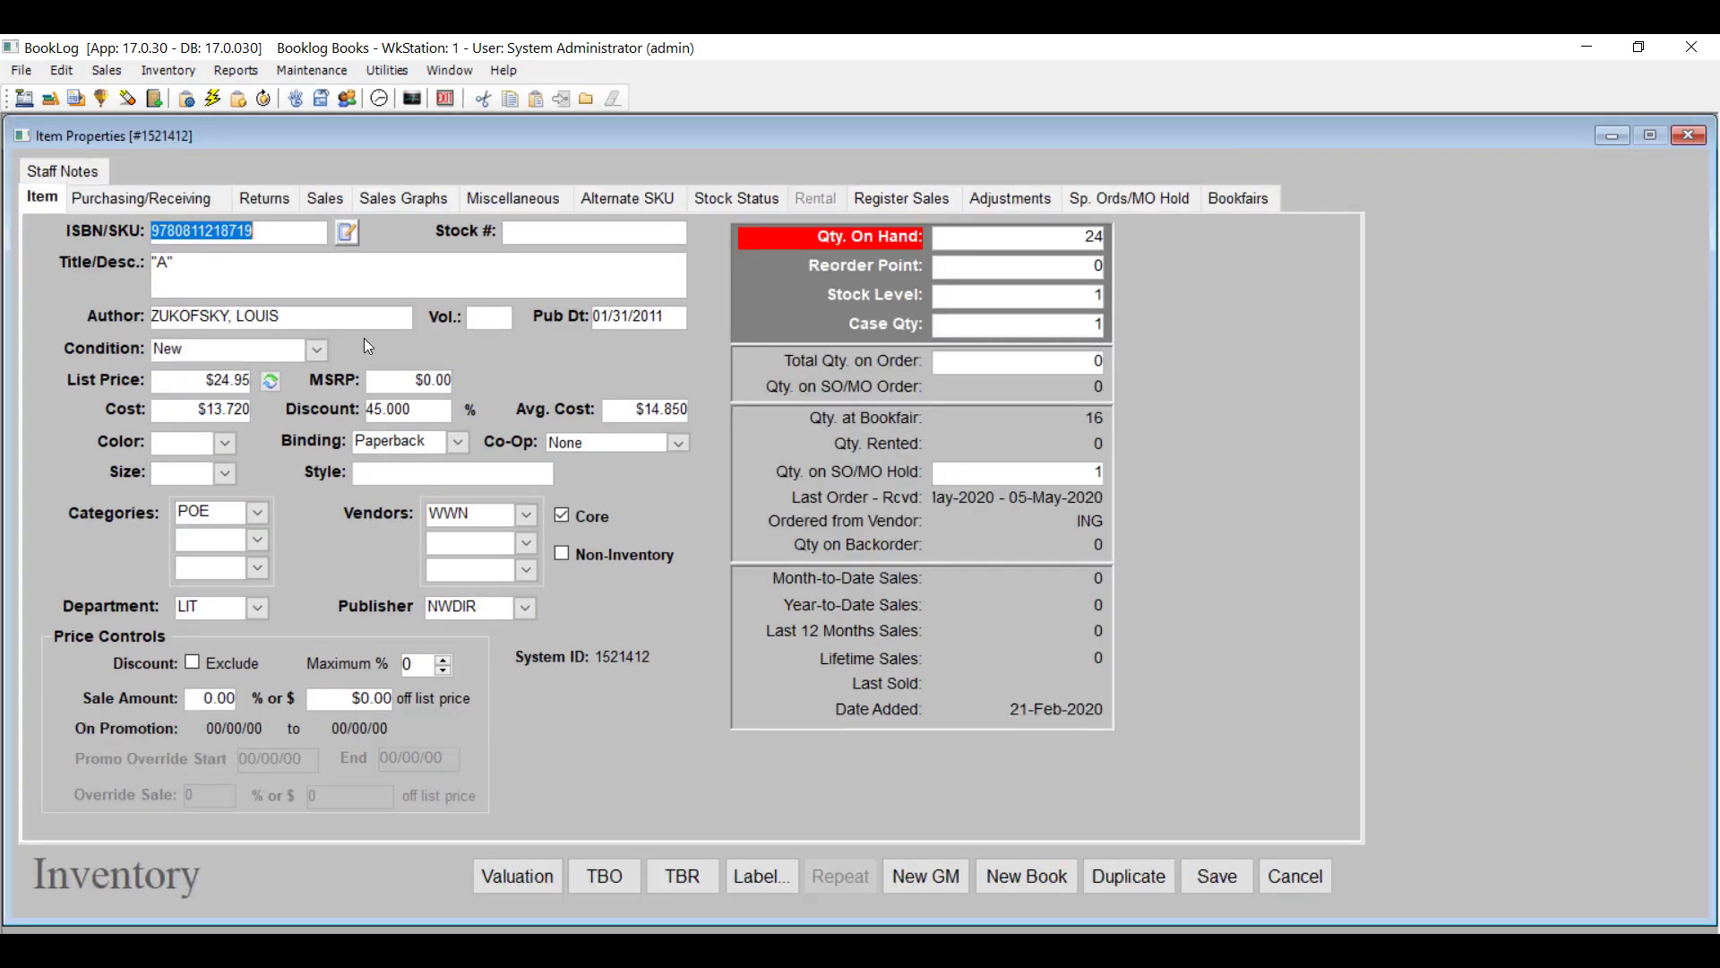
{"action": "left_click", "coordinate": [520, 198]}
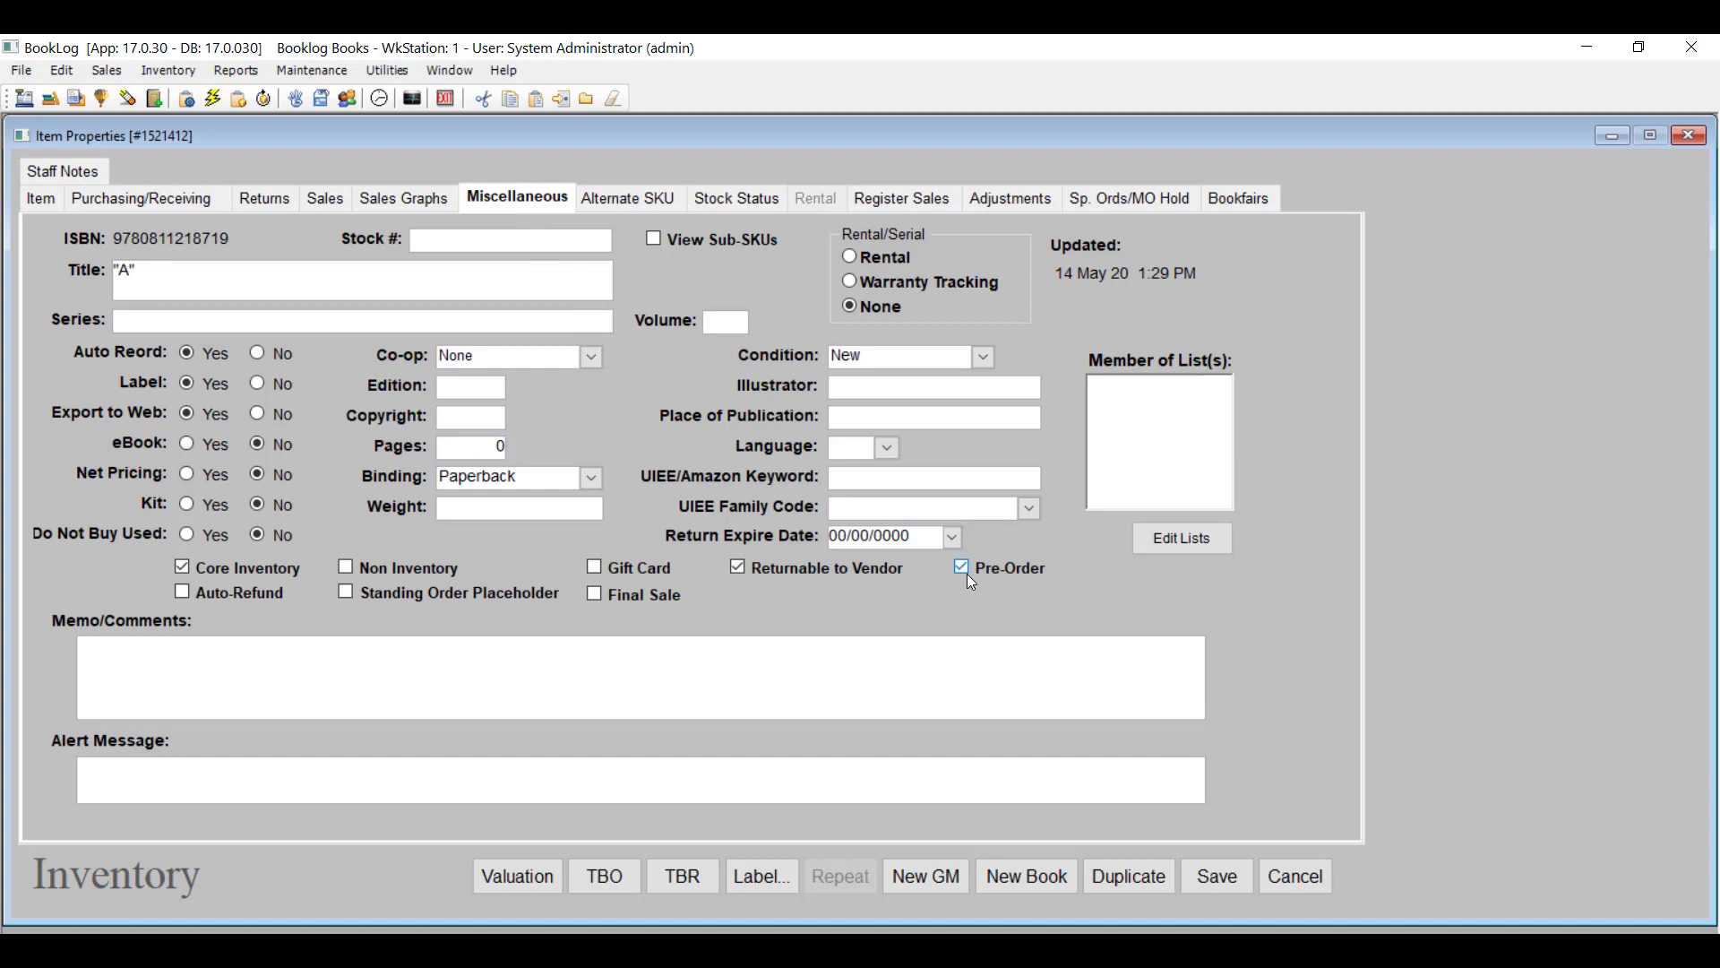
{"action": "left_click", "coordinate": [1309, 883]}
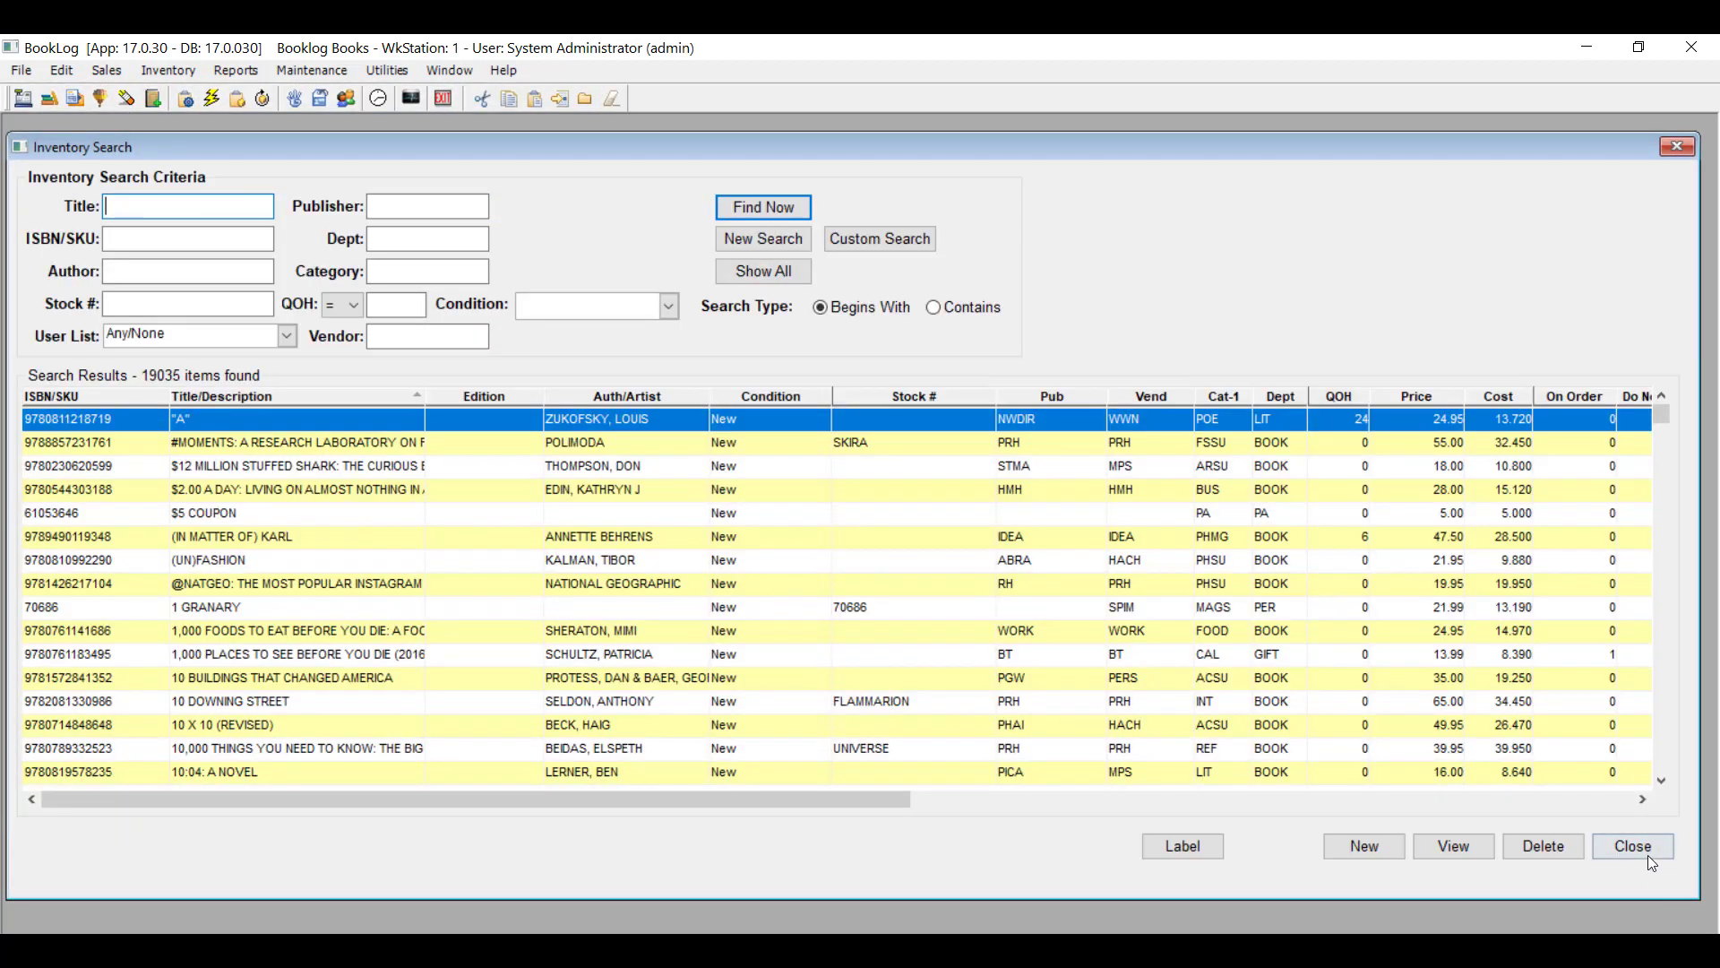
{"action": "left_click", "coordinate": [1648, 853]}
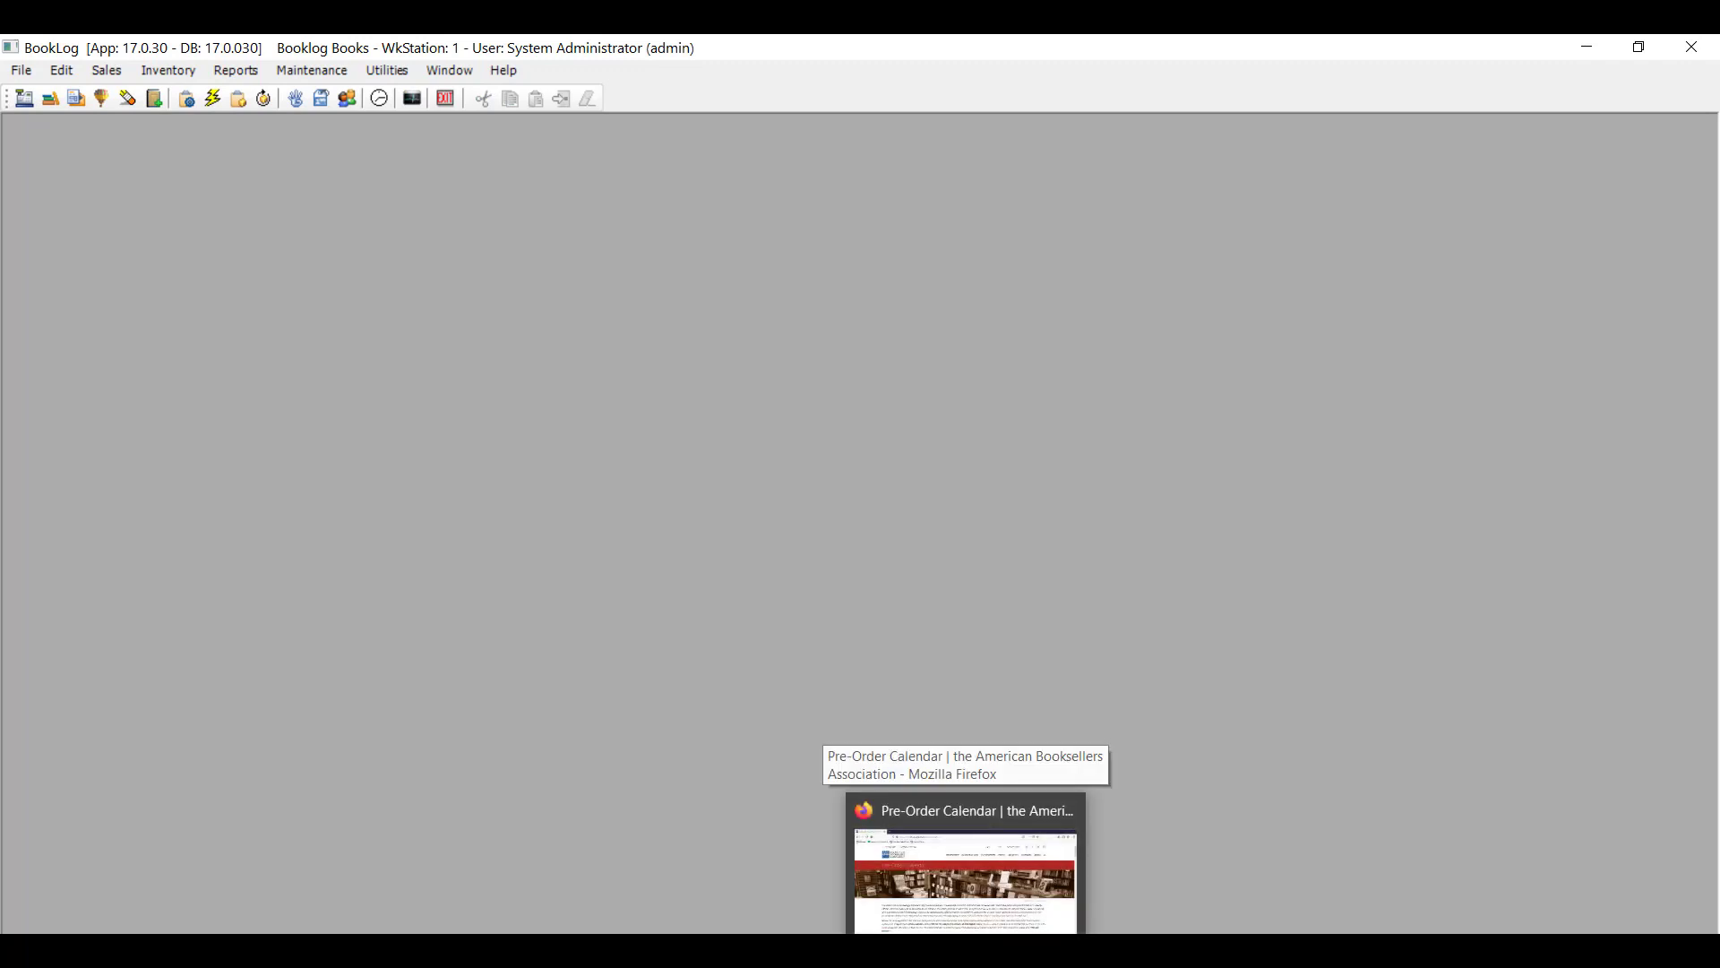
- Switch to Firefox and look through the American Booksellers Association's Pre-Order Calendar page
{"action": "left_click", "coordinate": [966, 950]}
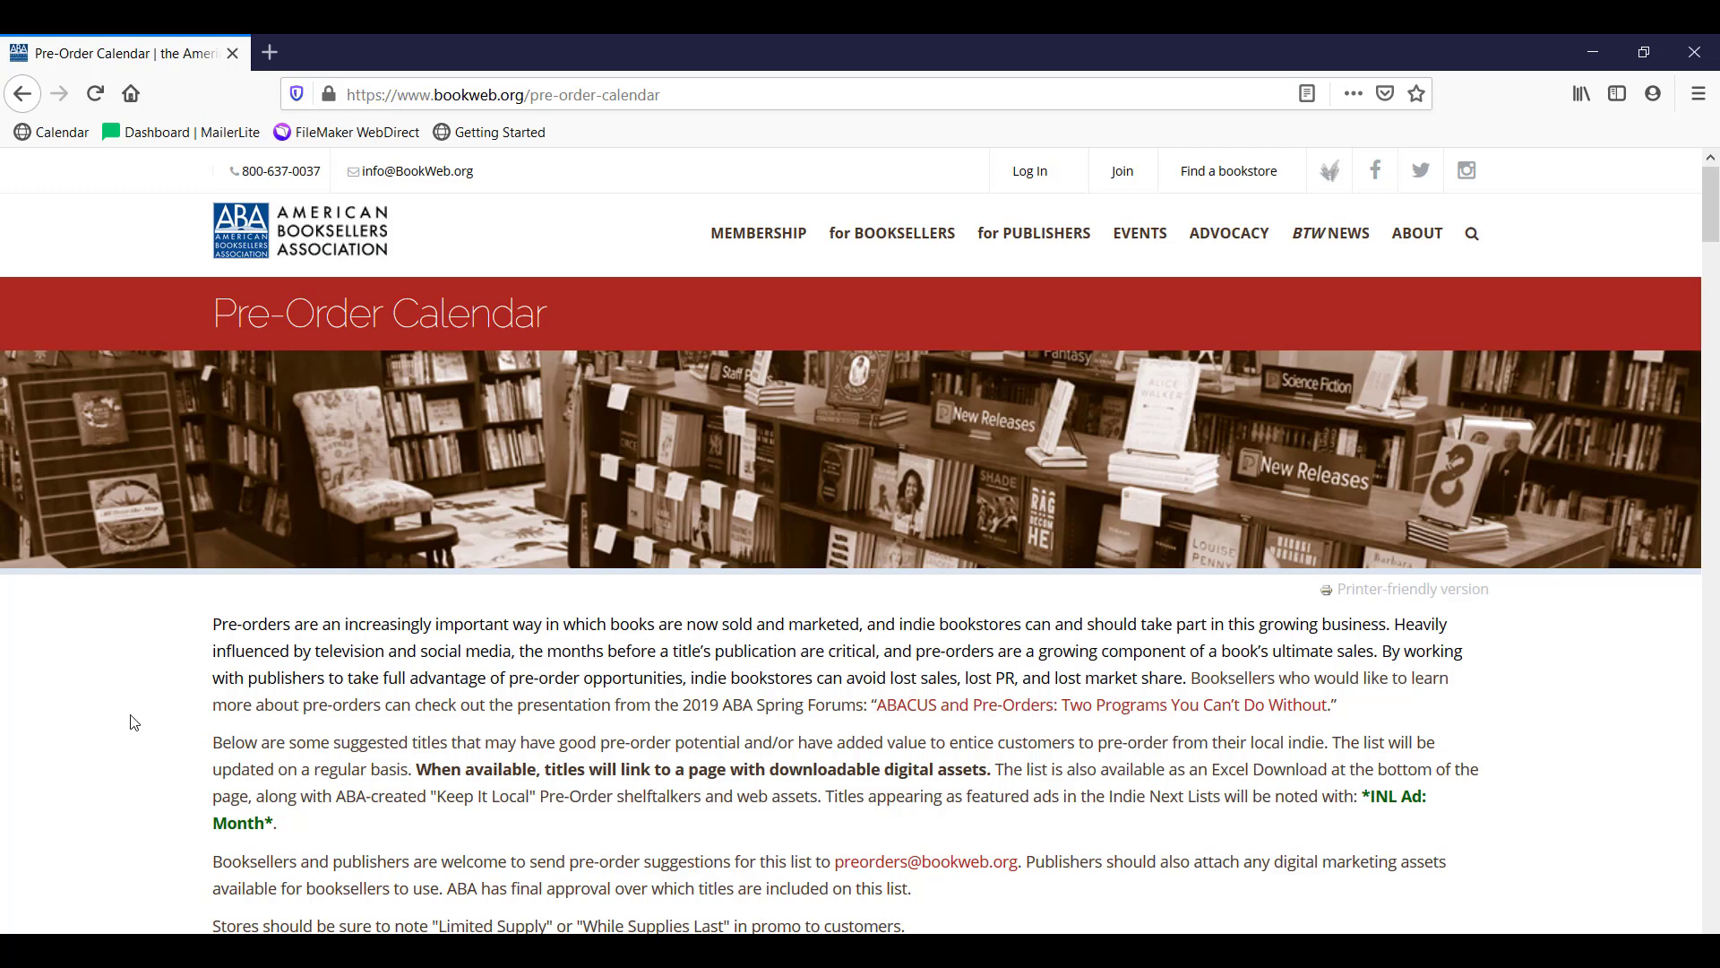
{"action": "scroll", "coordinate": [133, 722], "scroll_direction": "down", "scroll_amount": 7}
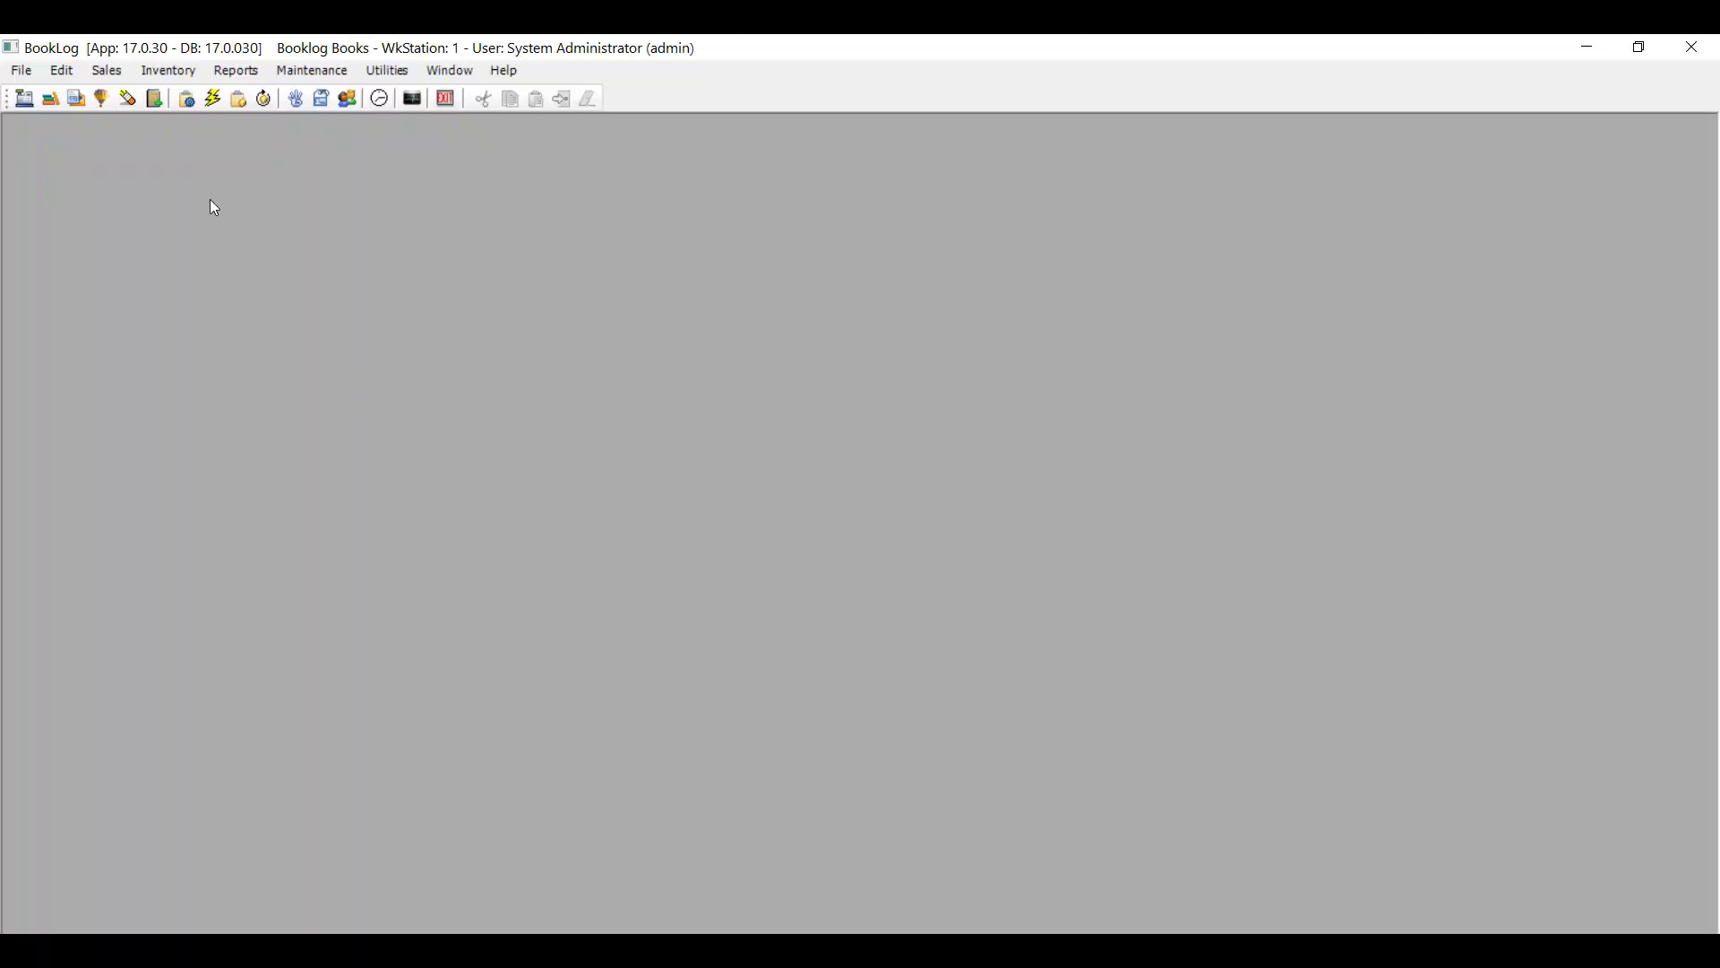
- In BookLog, search the inventory for the title "A", examine the item's Pre-Order setting and save the item
{"action": "left_click", "coordinate": [180, 70]}
{"action": "left_click", "coordinate": [197, 97]}
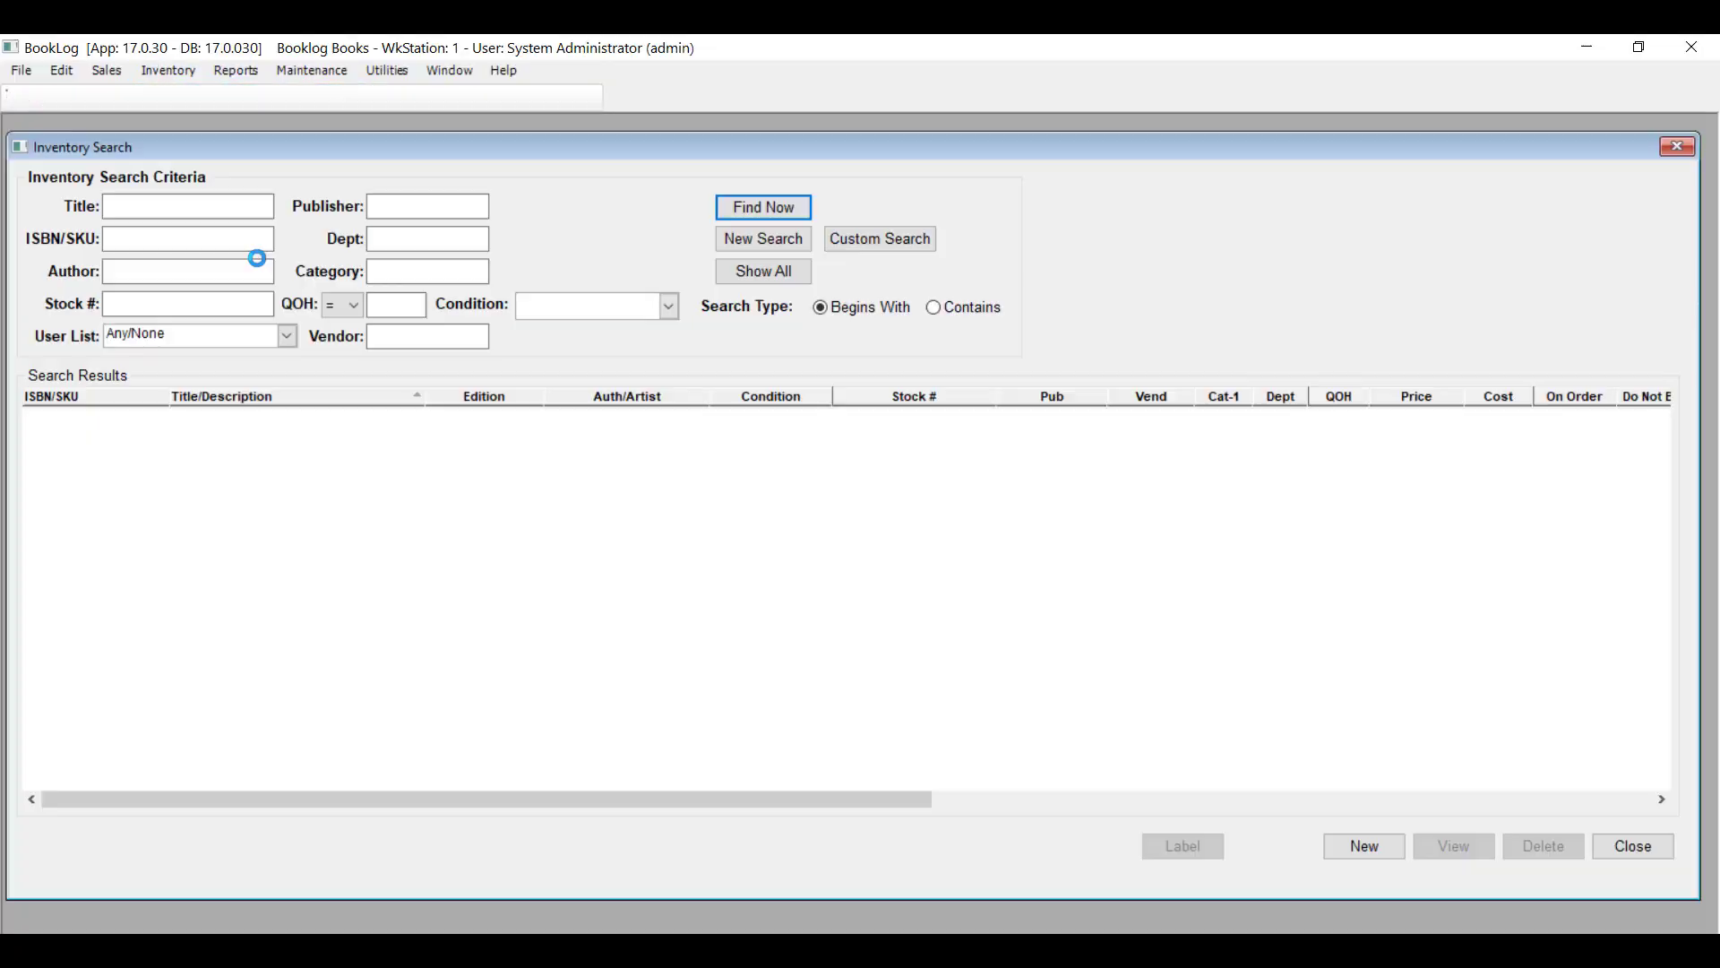
{"action": "type", "text": "\"a"}
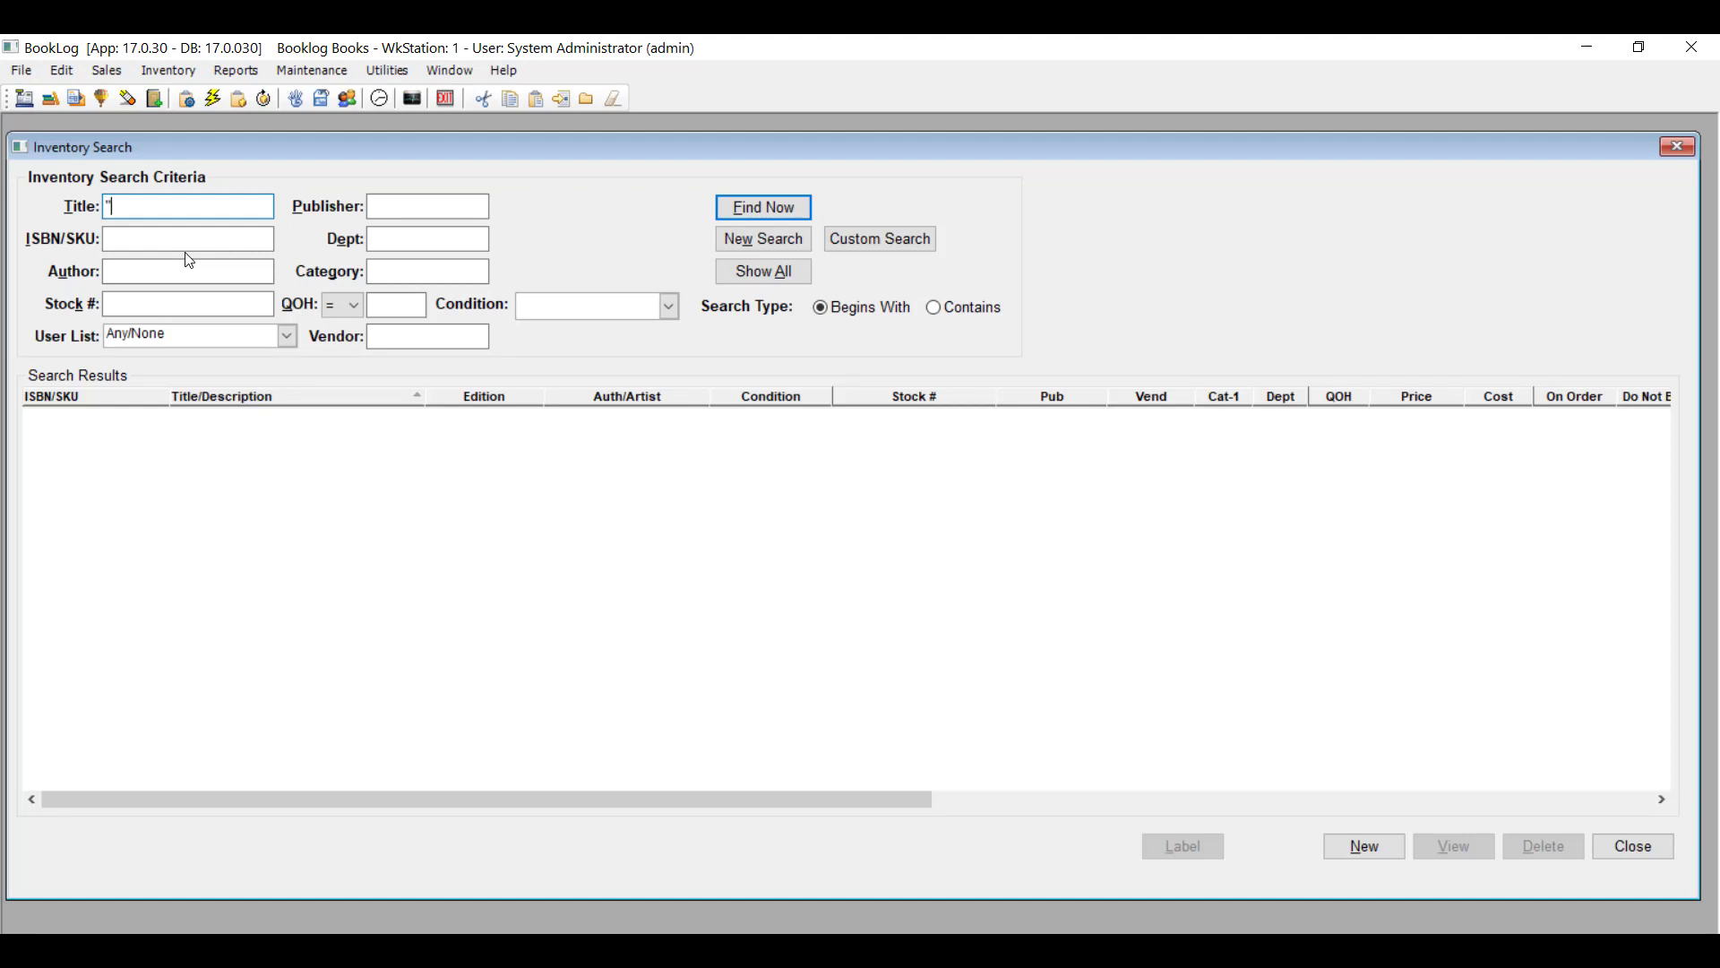
{"action": "key", "text": "Return"}
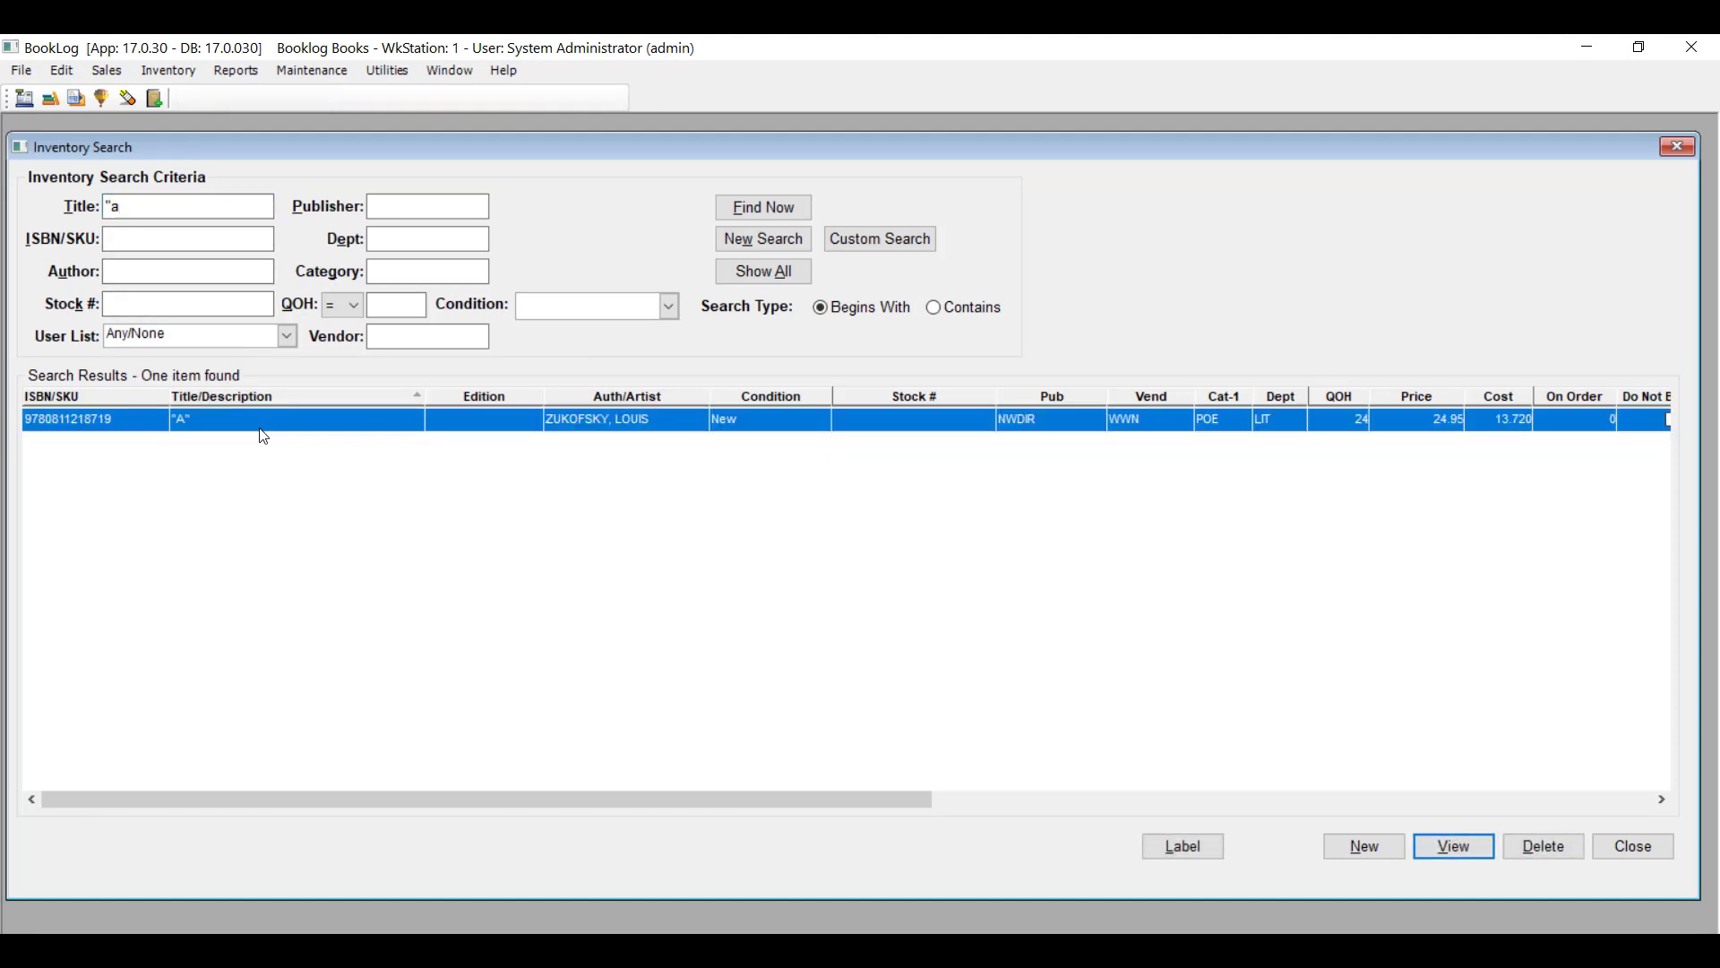
{"action": "double_click", "coordinate": [262, 437]}
{"action": "left_click", "coordinate": [502, 199]}
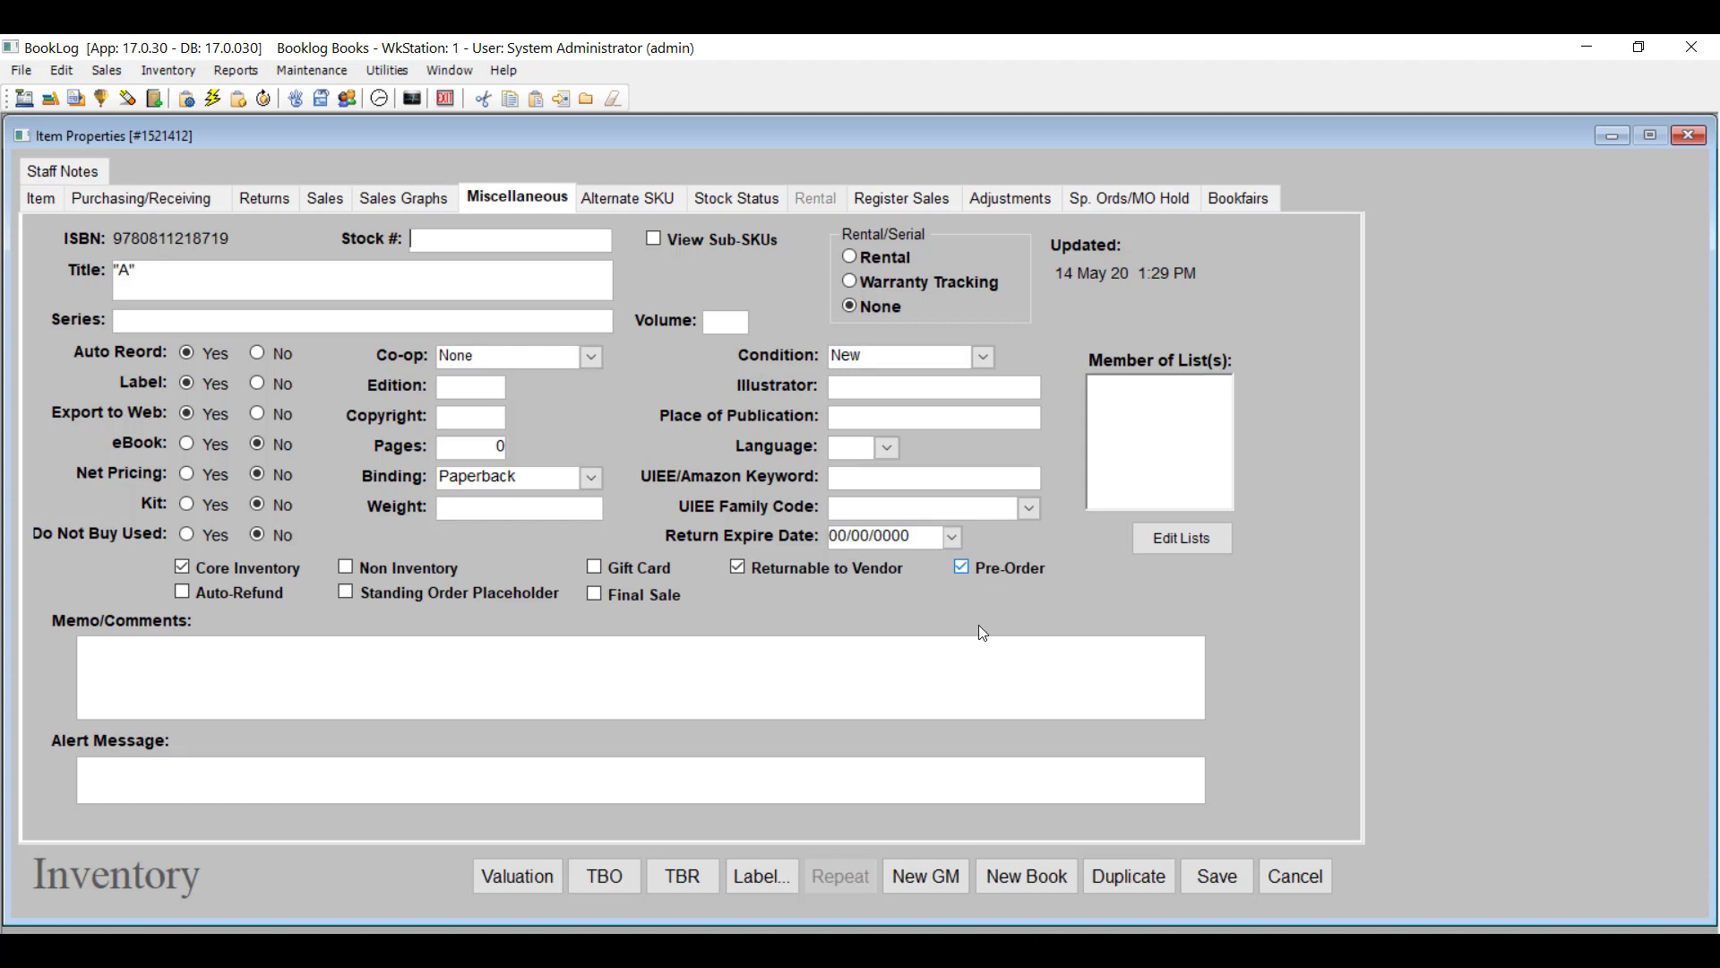
{"action": "left_click", "coordinate": [1235, 885]}
- View the To Be Ordered options for the item titled "A", cancel them, and close the item and the inventory search
{"action": "left_click", "coordinate": [41, 198]}
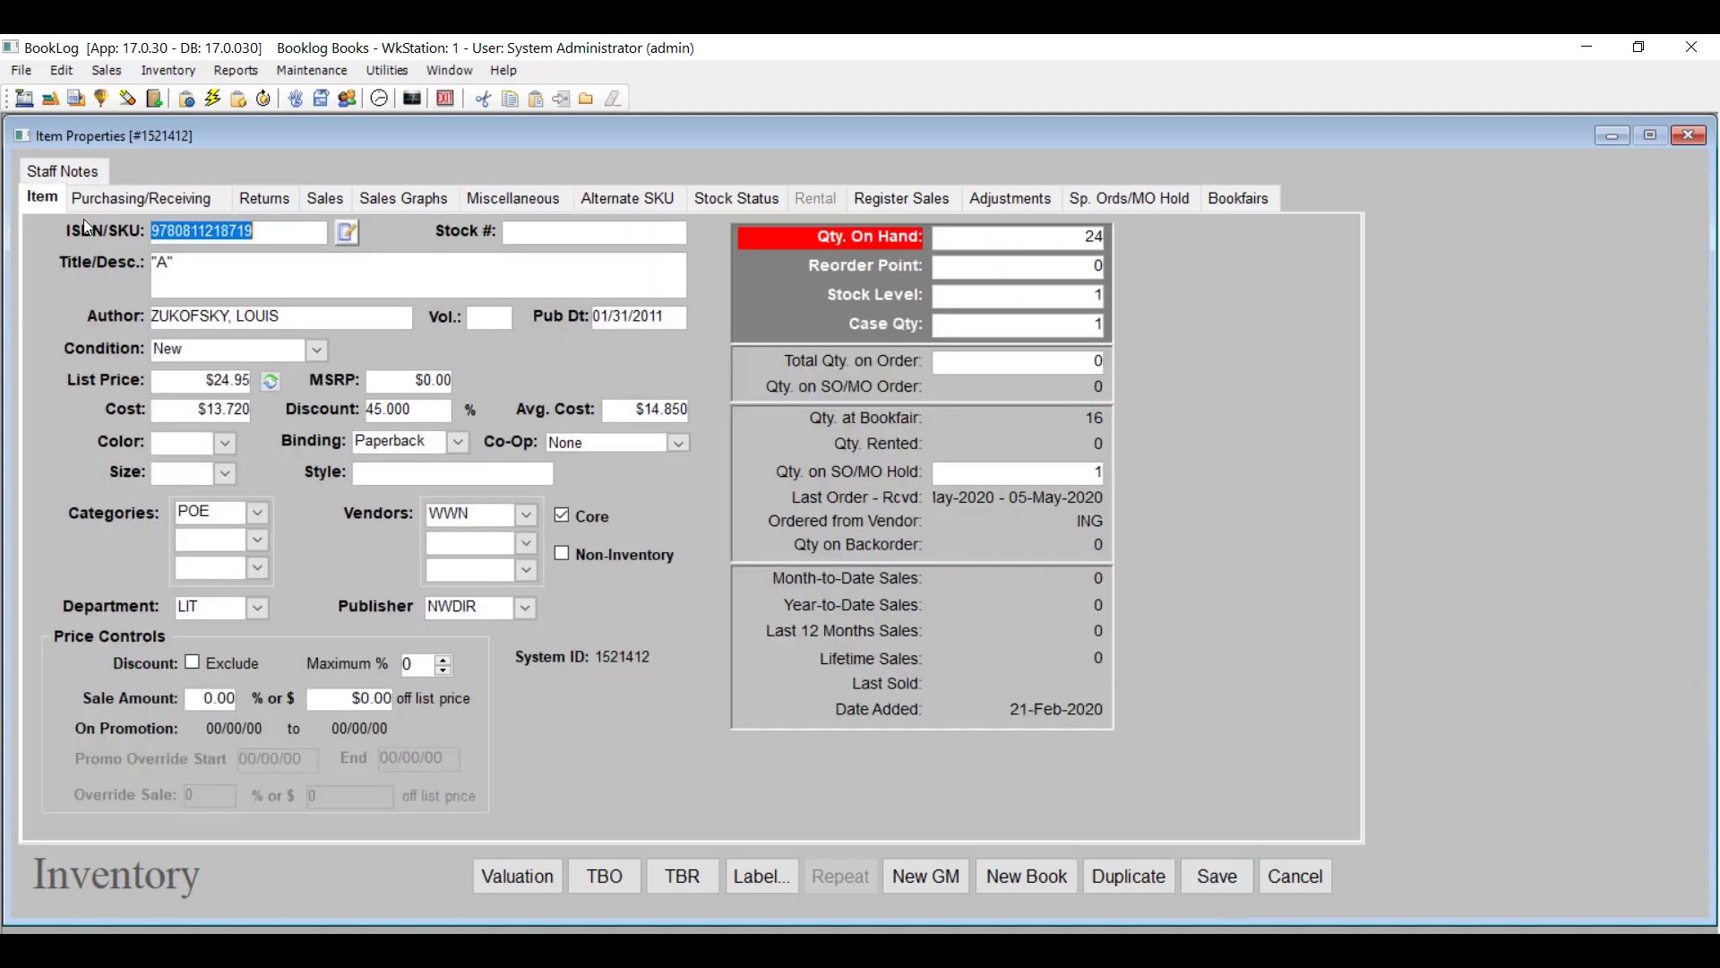
{"action": "left_click", "coordinate": [605, 878]}
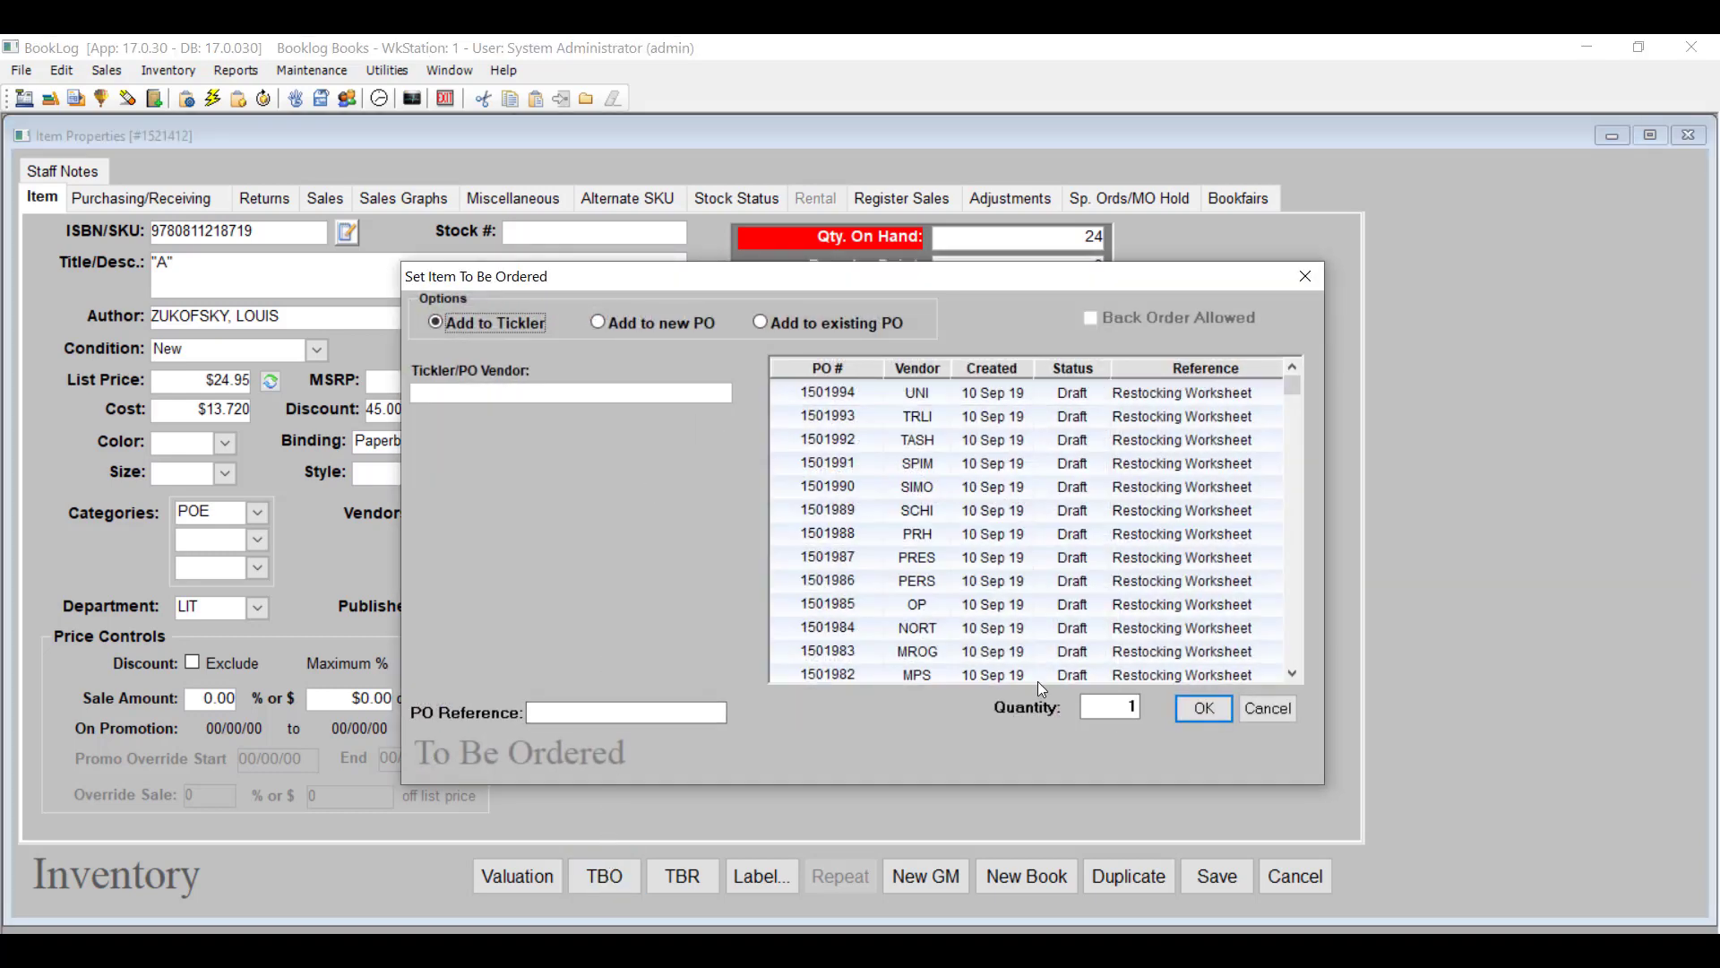
{"action": "left_click", "coordinate": [1267, 709]}
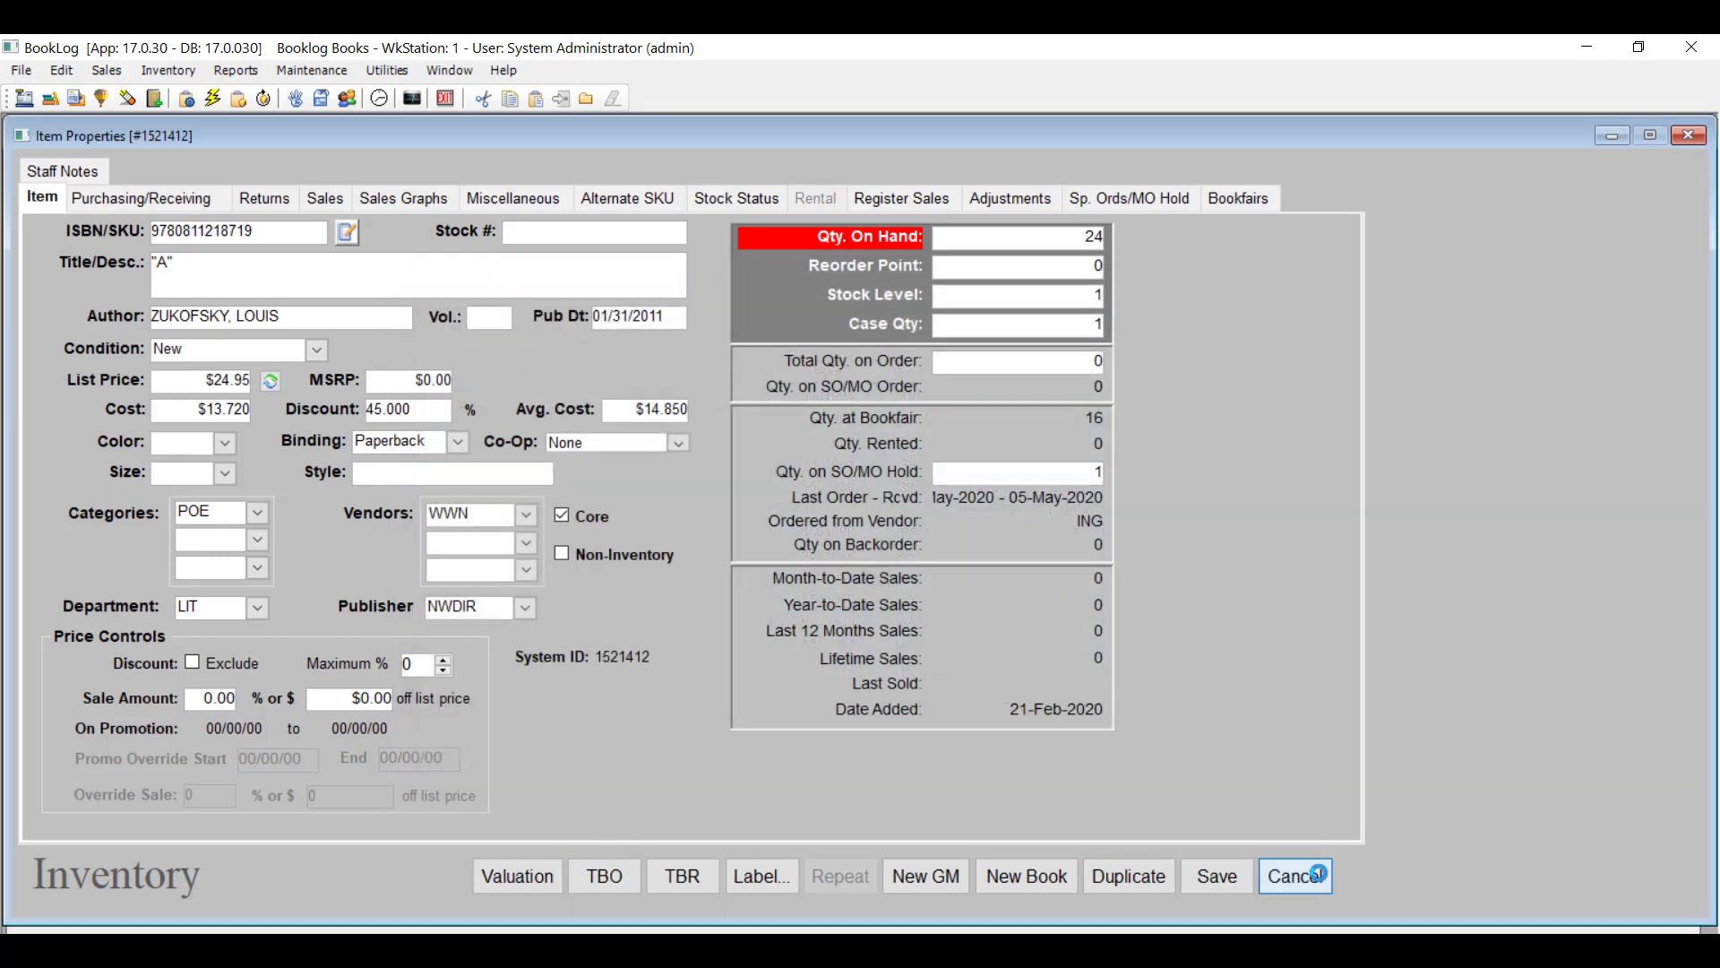
{"action": "left_click", "coordinate": [1302, 879]}
{"action": "left_click", "coordinate": [1665, 844]}
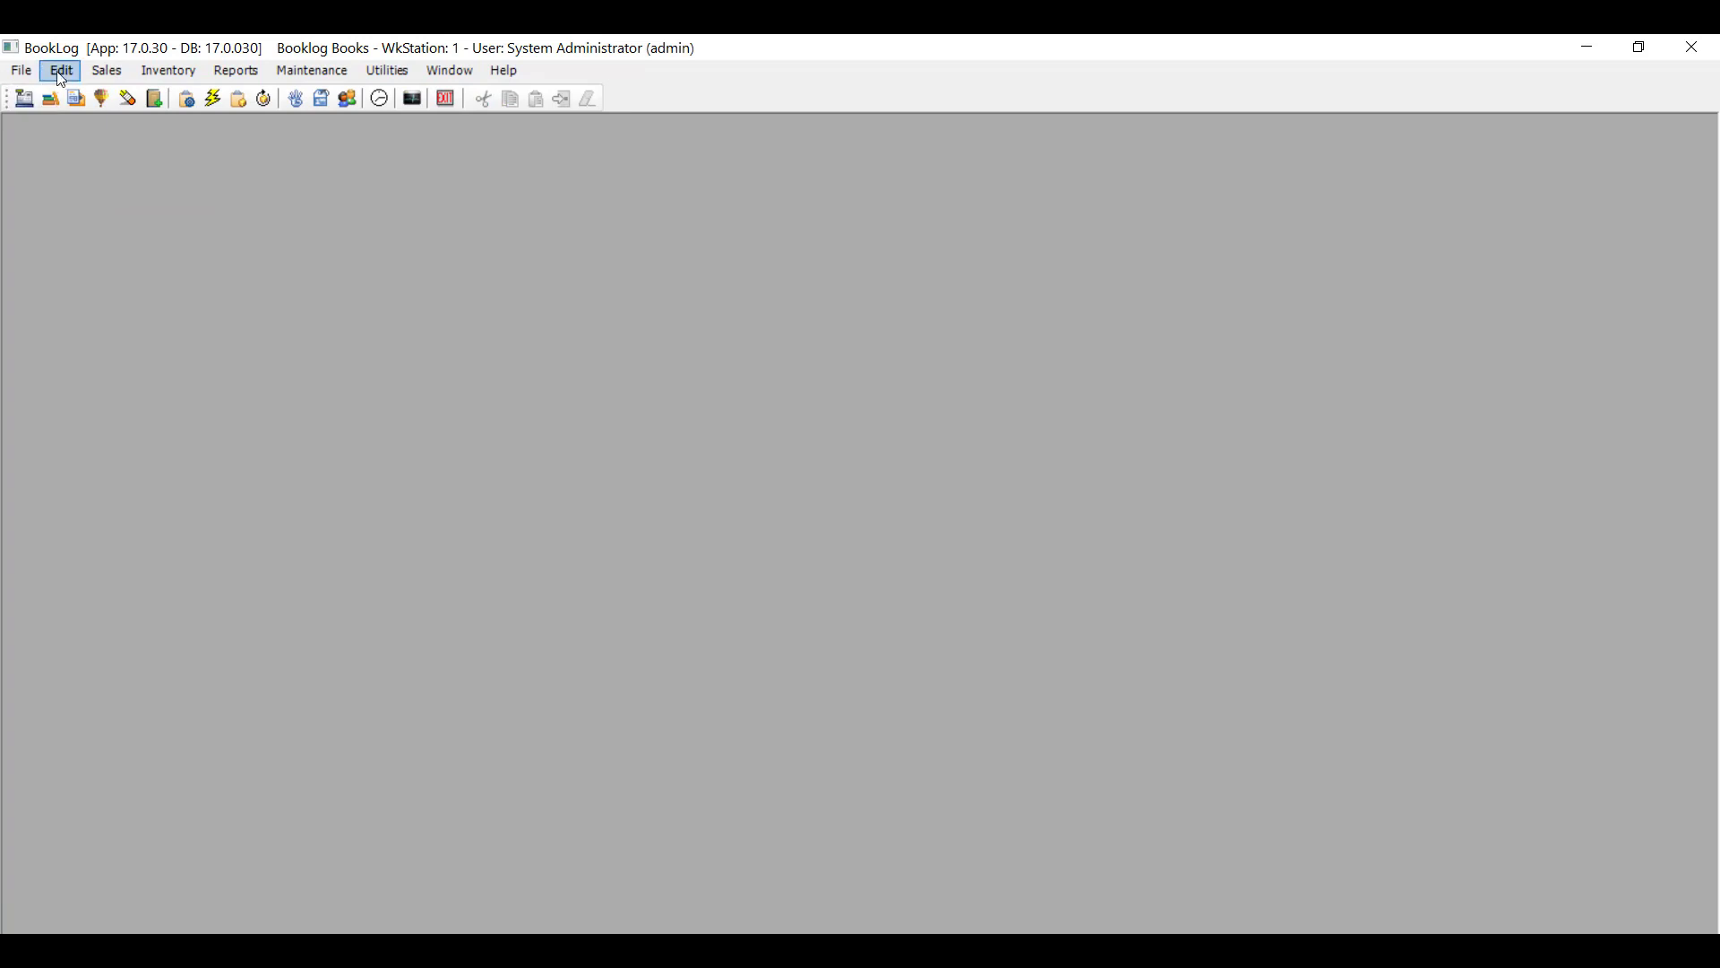
- Start a new special order and add the item titled "A" found through a title search
{"action": "left_click", "coordinate": [106, 70]}
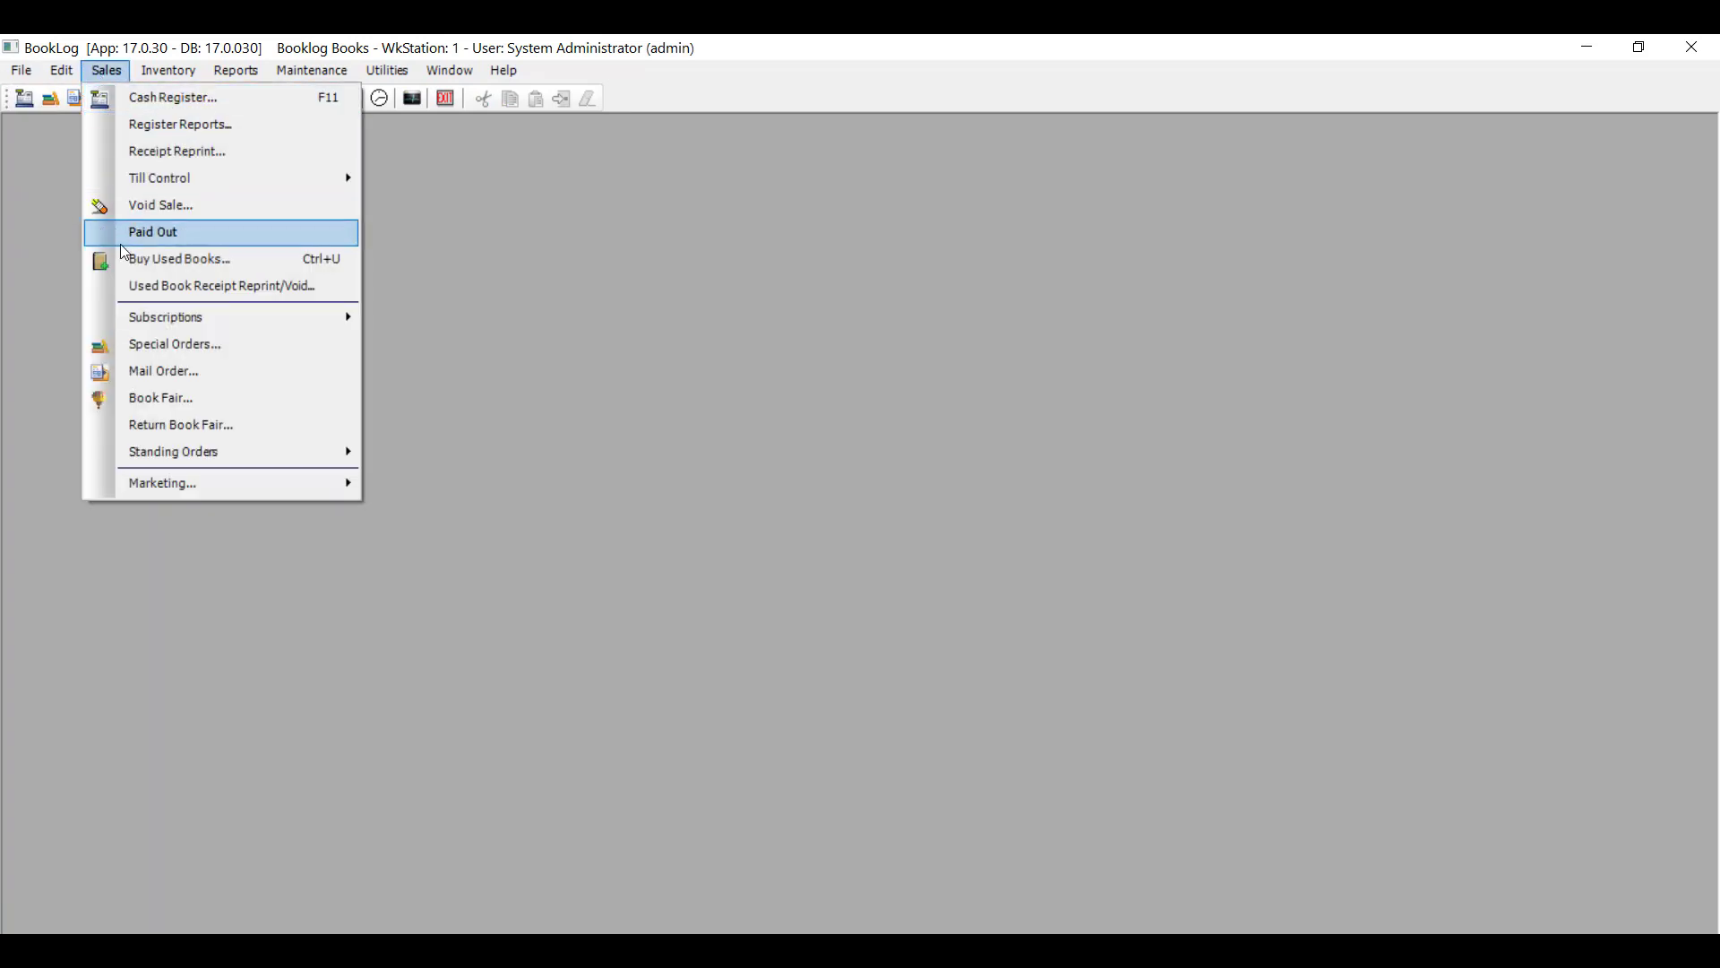
{"action": "left_click", "coordinate": [141, 343]}
{"action": "key", "text": "ctrl+n"}
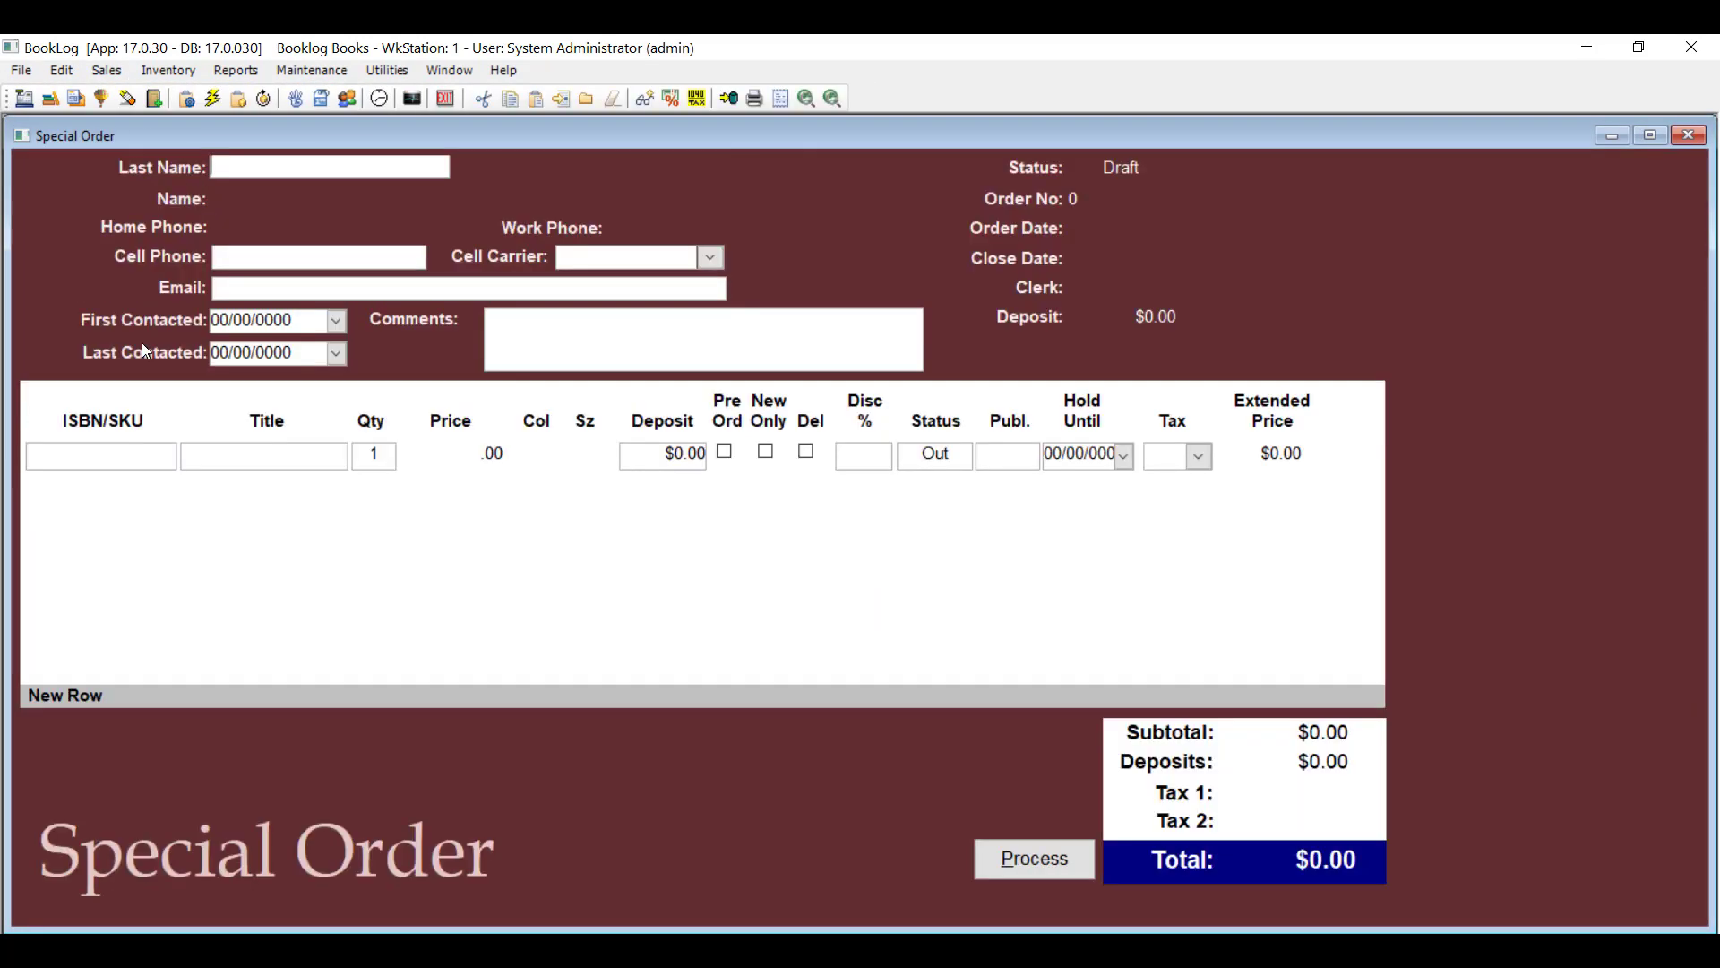
{"action": "left_click", "coordinate": [217, 459]}
{"action": "type", "text": "\"a"}
{"action": "key", "text": "Return"}
{"action": "double_click", "coordinate": [228, 388]}
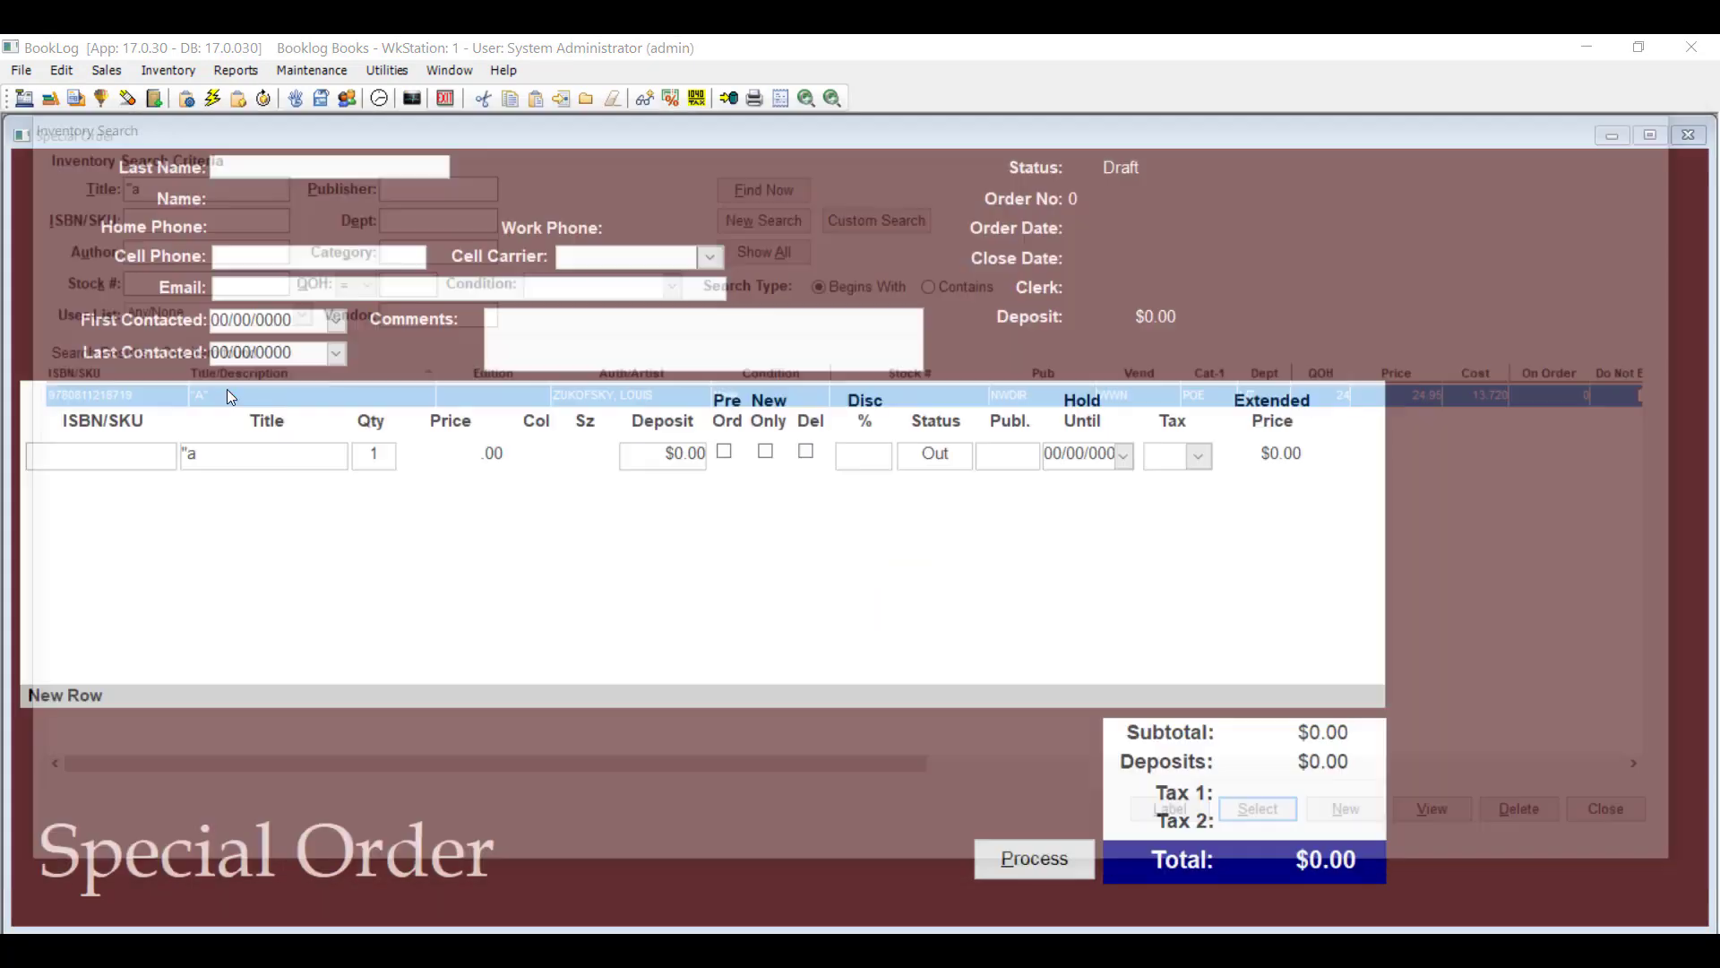
{"action": "left_click", "coordinate": [786, 441]}
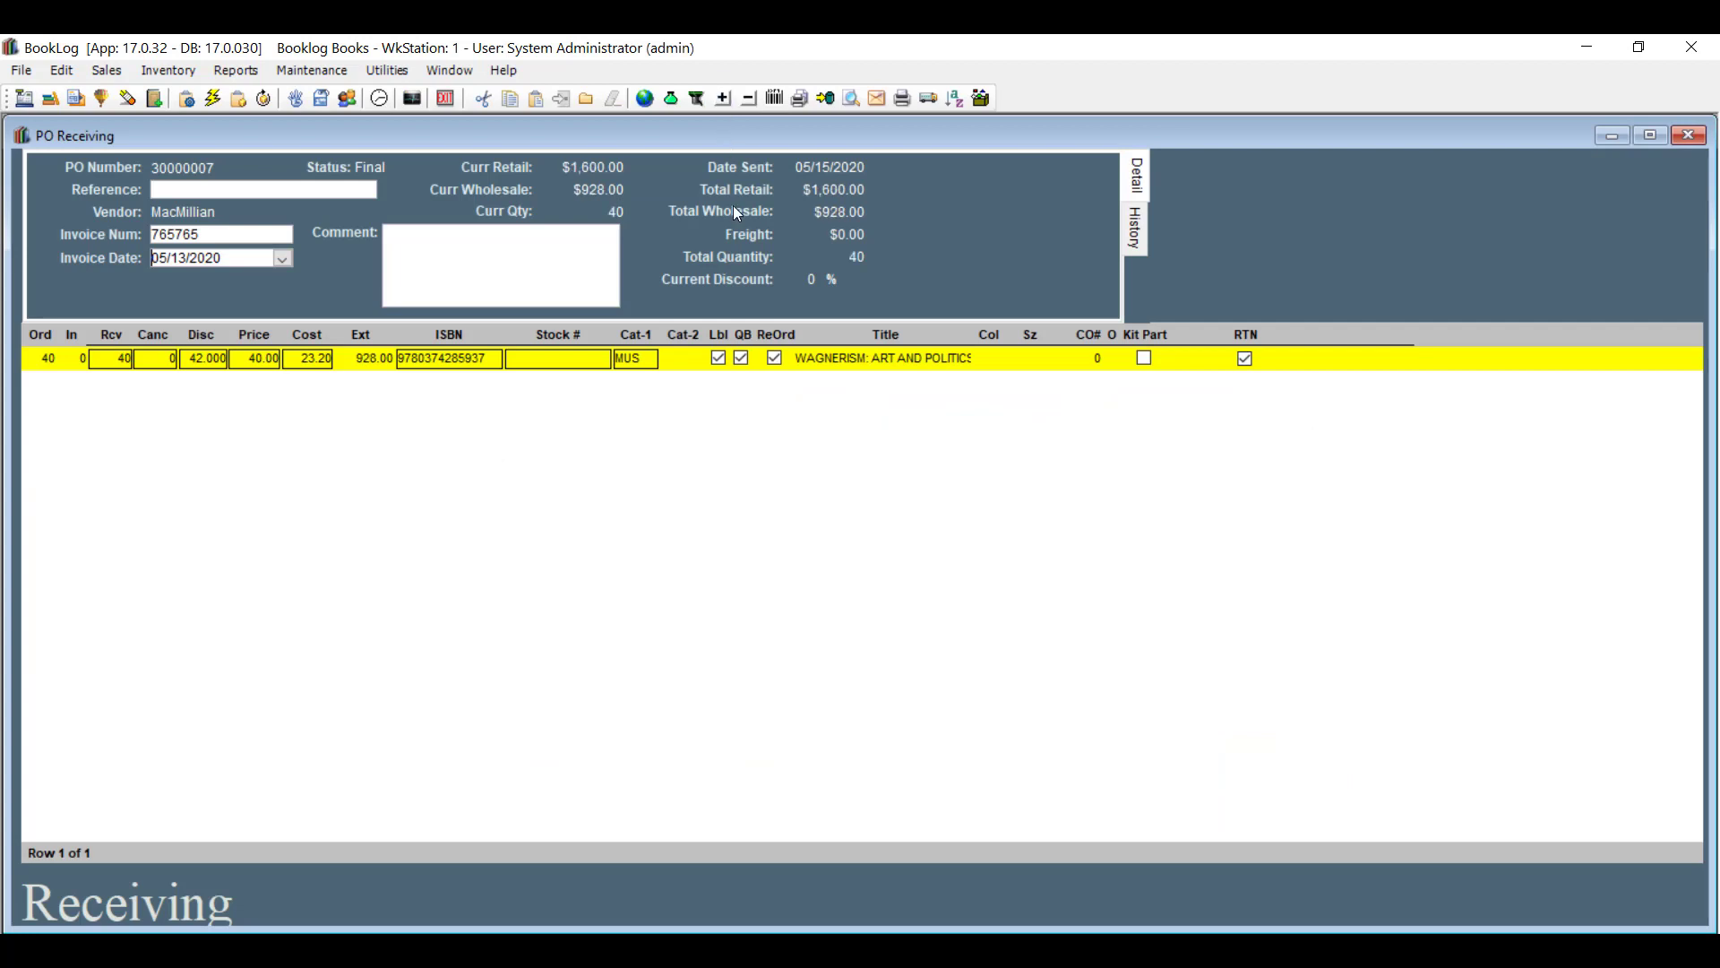
- Post the received copies of WAGNERISM: ART AND POLITICS IN THE SHADOW OF MUSIC to inventory and confirm the pre-order allocation
{"action": "left_click", "coordinate": [825, 98]}
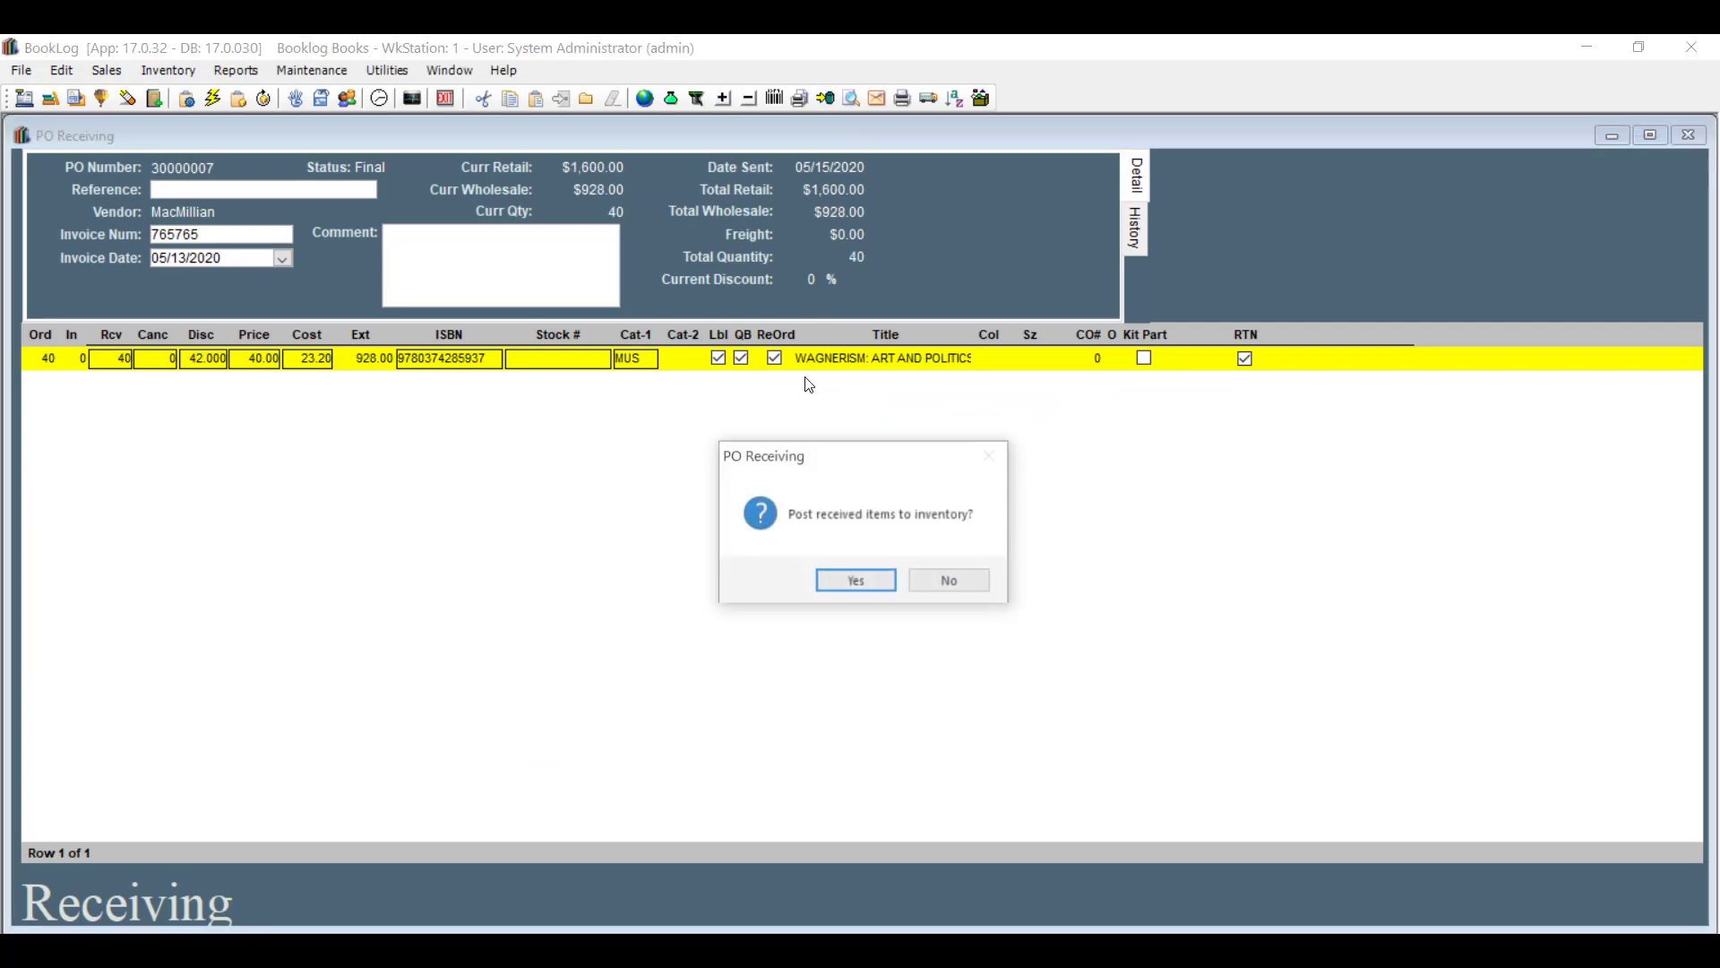
{"action": "left_click", "coordinate": [856, 582]}
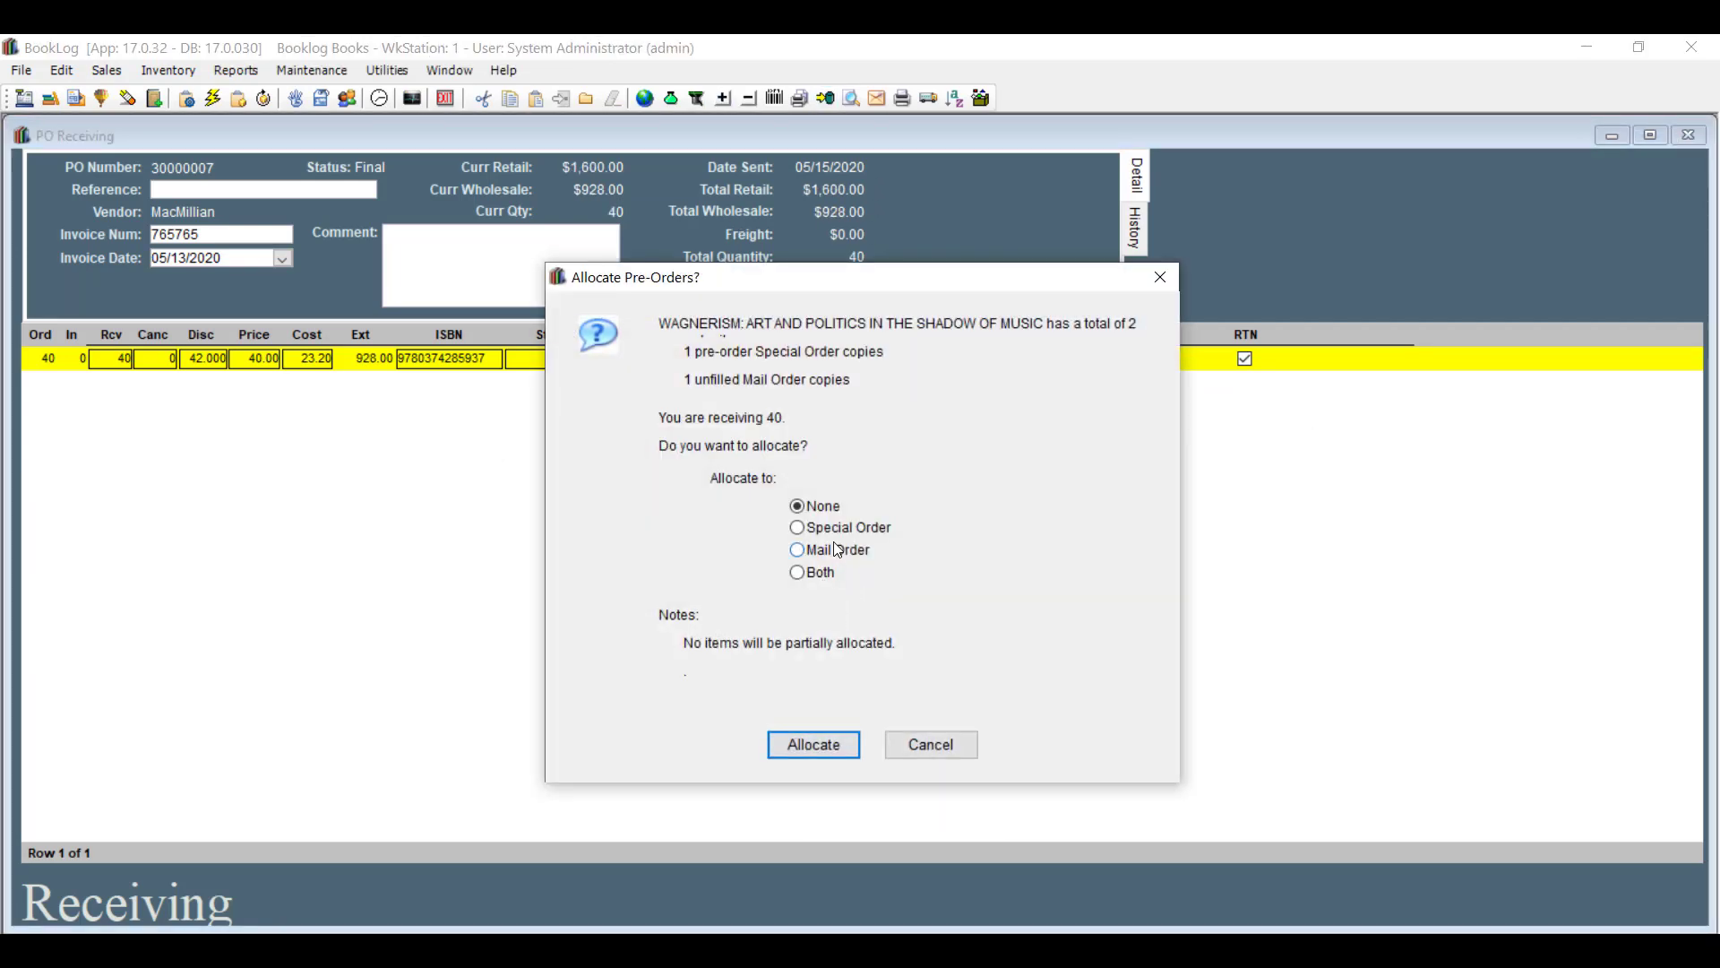
{"action": "left_click", "coordinate": [828, 746]}
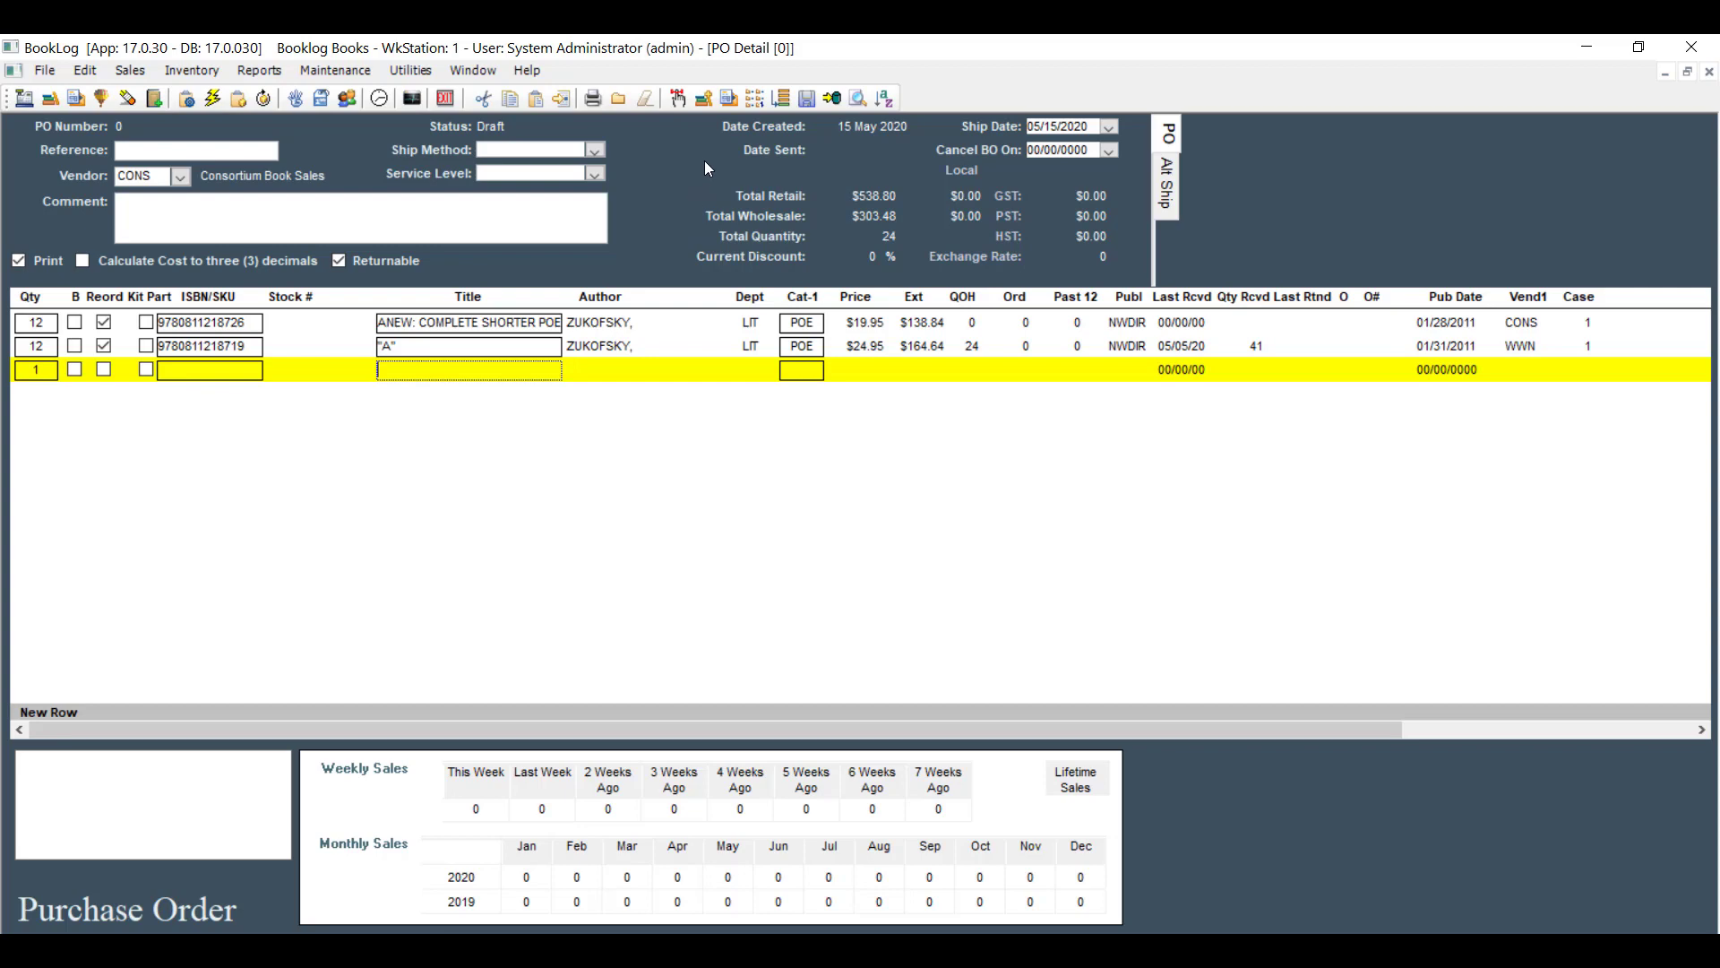
- Open the Special Order Item Pick List from the draft Consortium Book Sales purchase order and show its pre-orders
{"action": "left_click", "coordinate": [705, 101]}
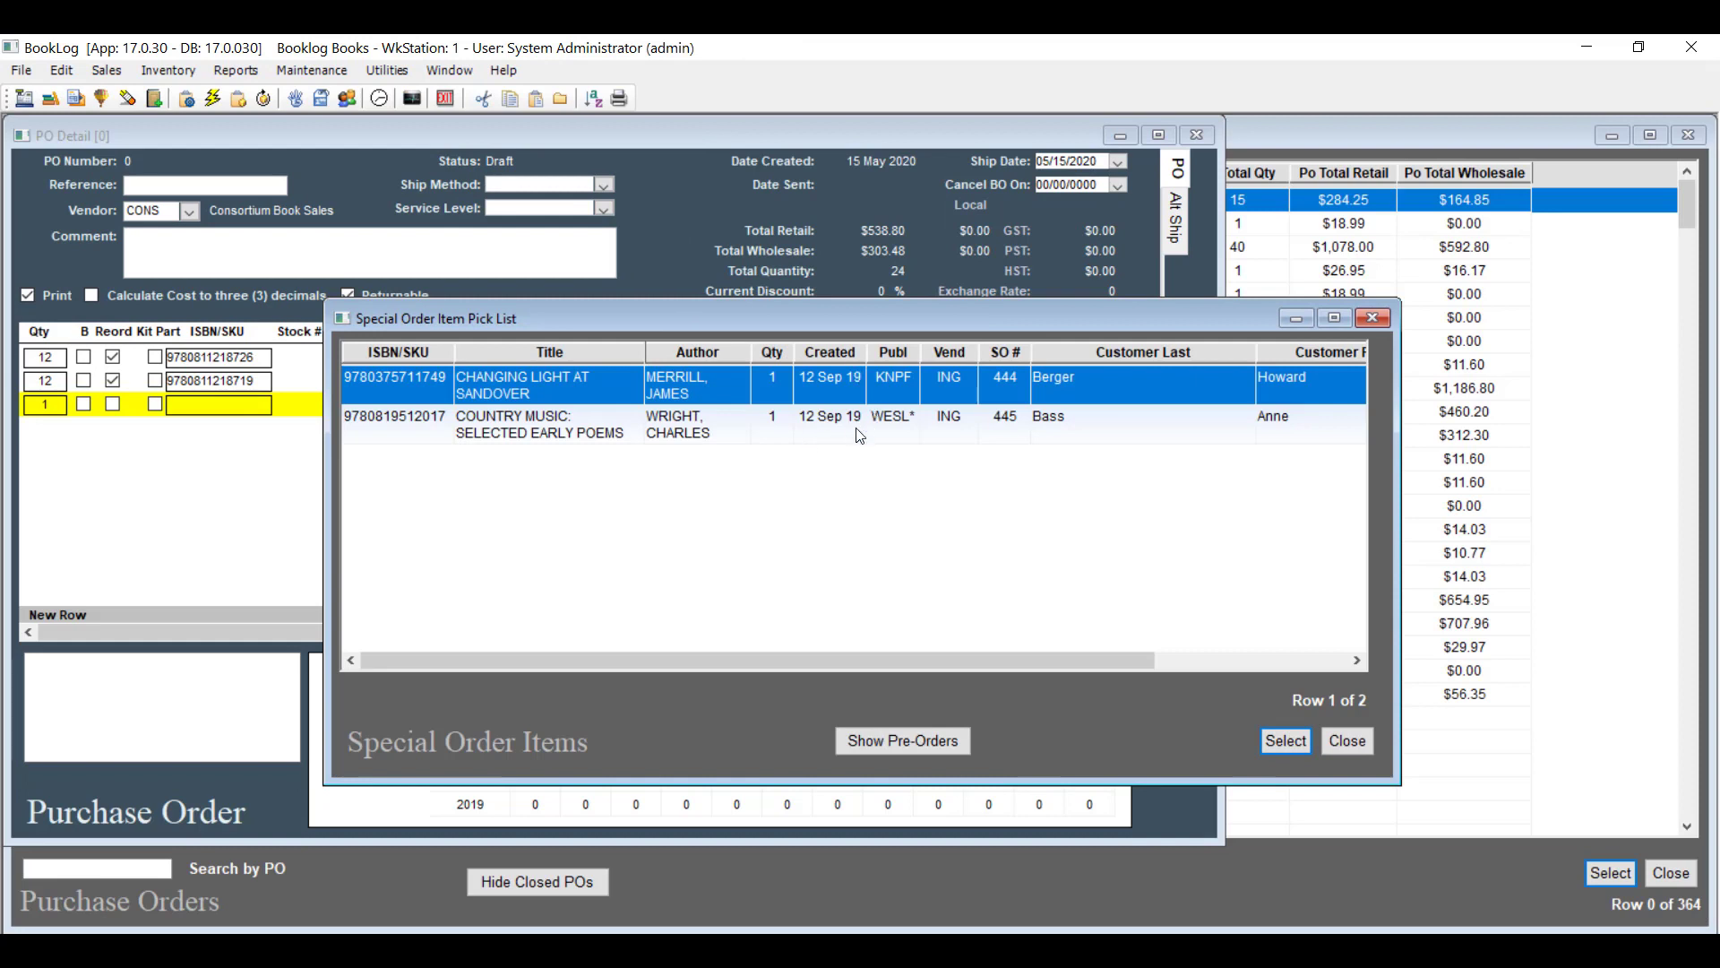
{"action": "left_click", "coordinate": [937, 747]}
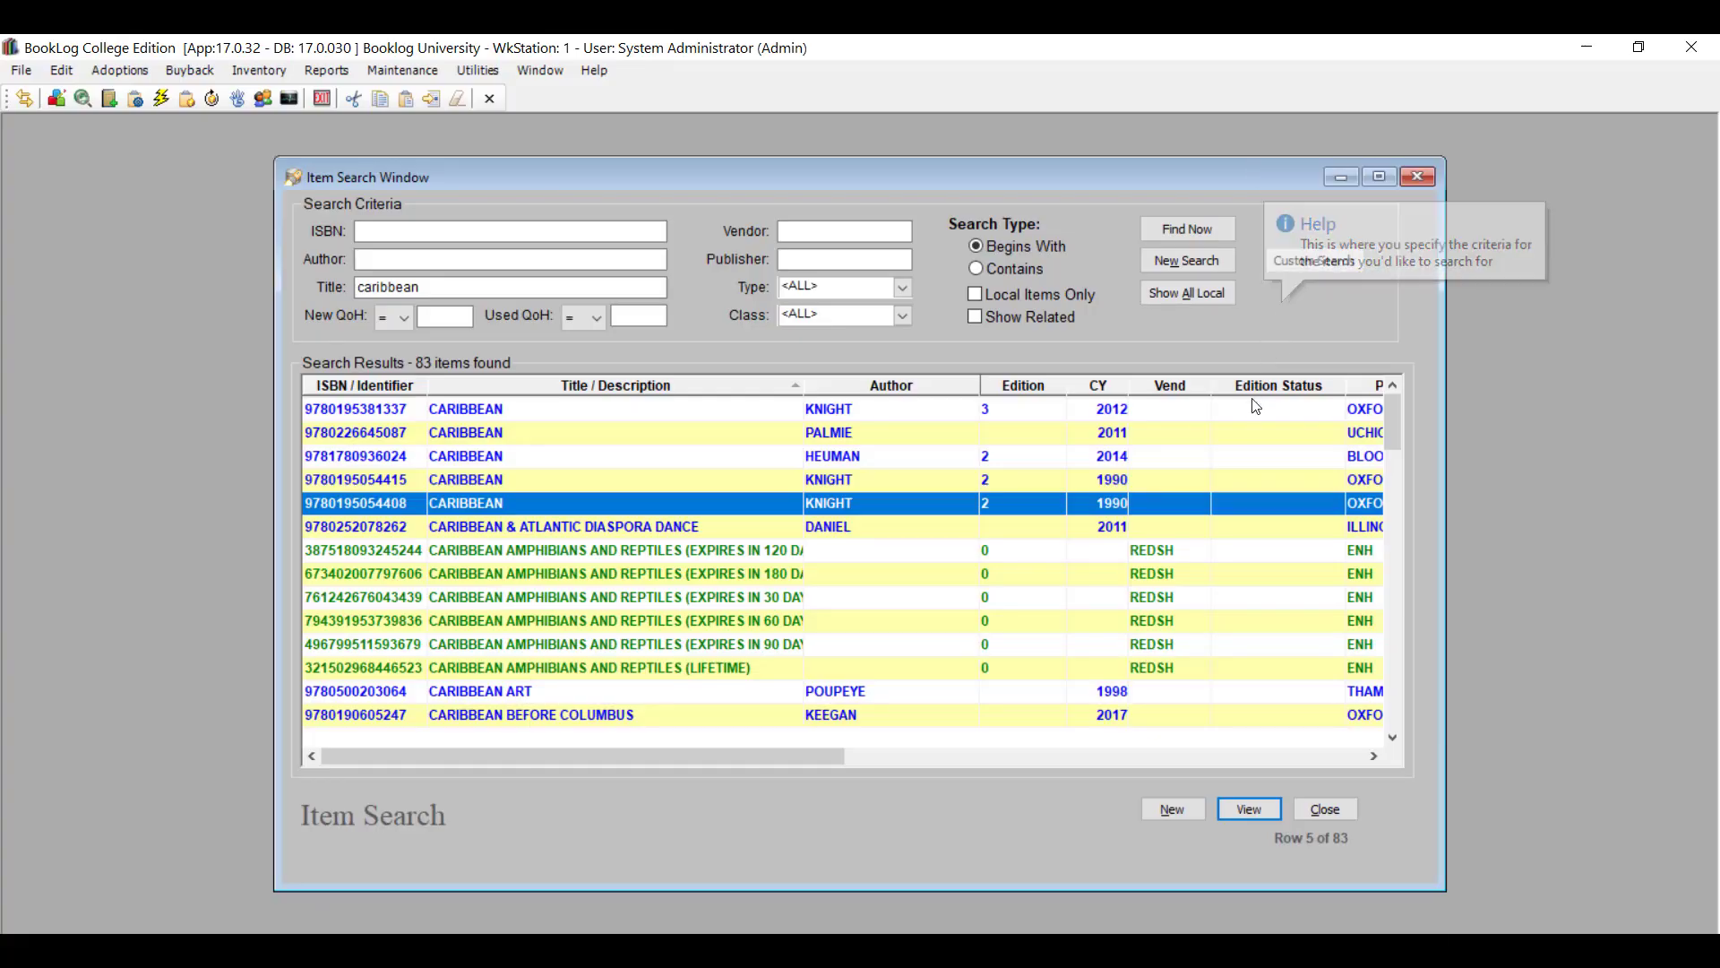
{"action": "left_click", "coordinate": [695, 552]}
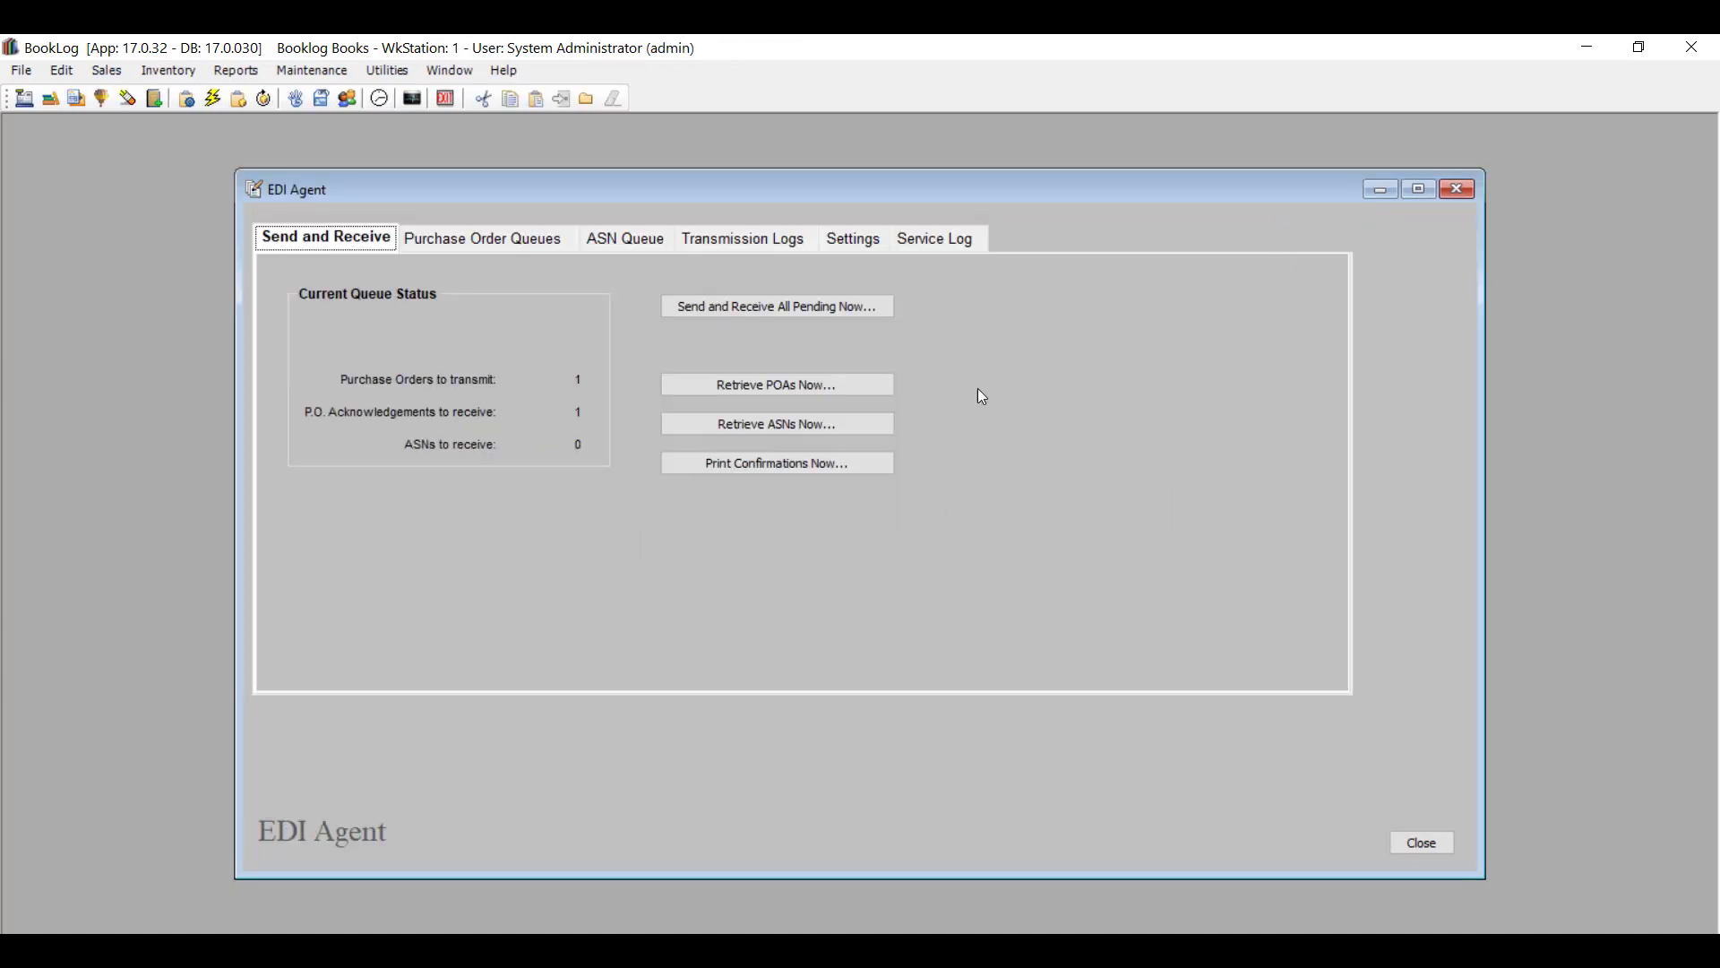
- Look through the EDI Agent's PO transmission log and clear the checked log entries
{"action": "left_click", "coordinate": [797, 241]}
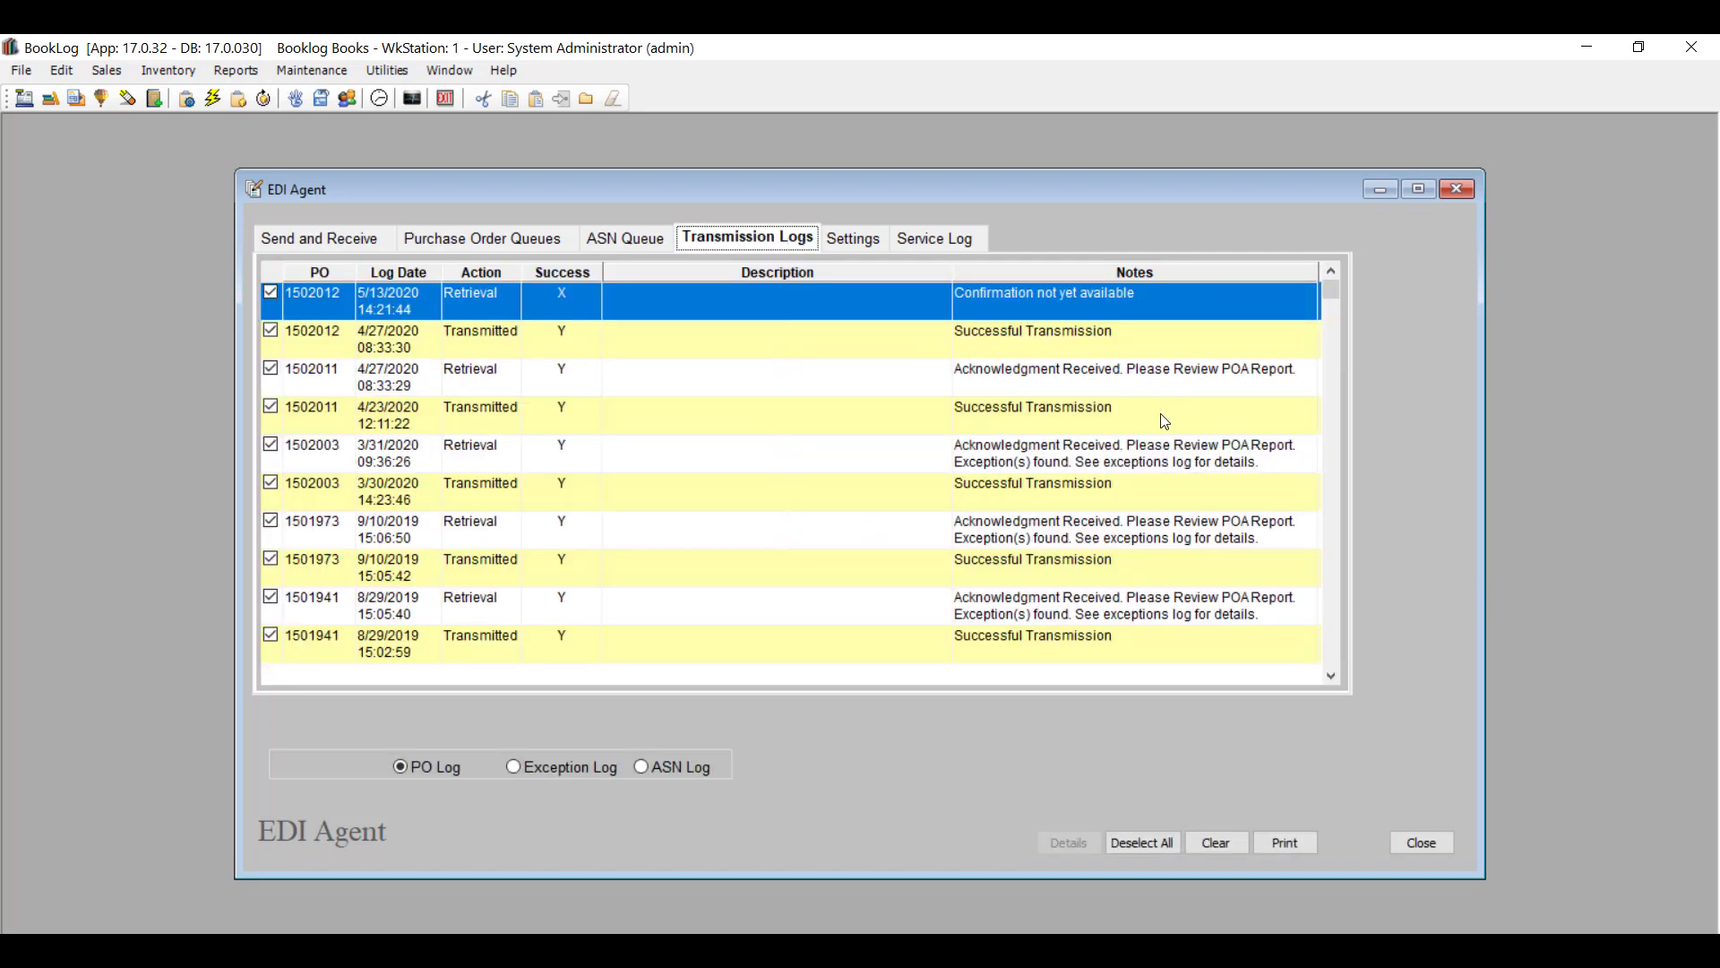
{"action": "scroll", "coordinate": [798, 523], "scroll_direction": "down", "scroll_amount": 10}
{"action": "scroll", "coordinate": [395, 567], "scroll_direction": "down", "scroll_amount": 10}
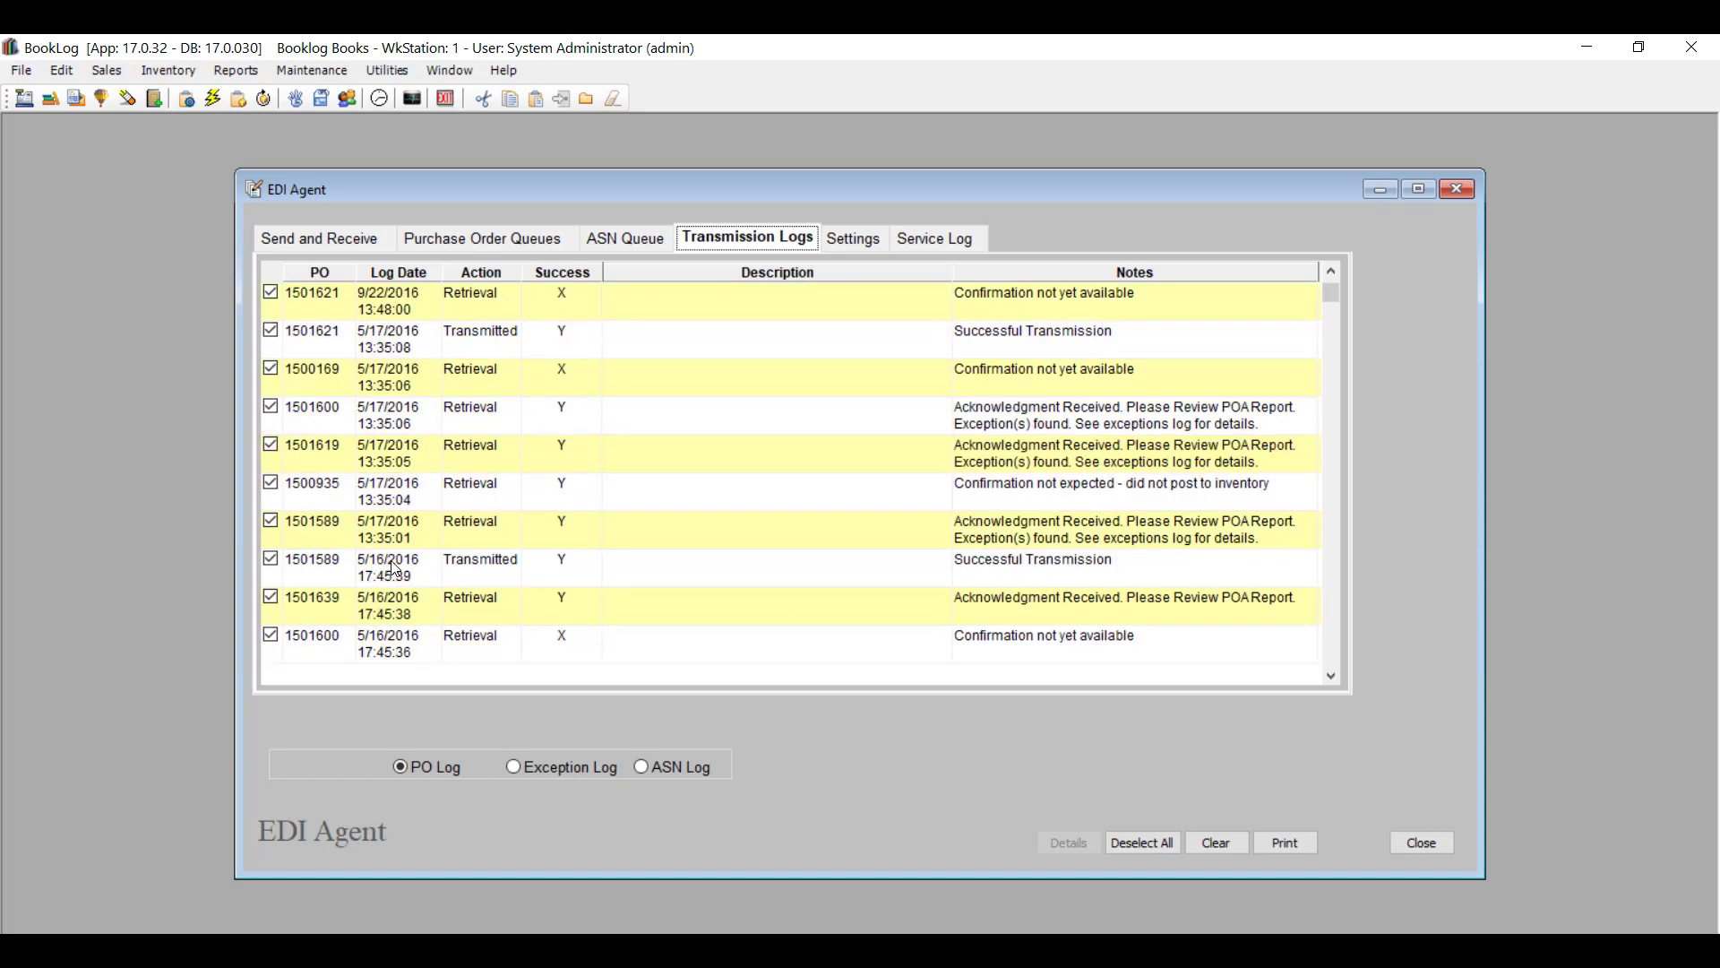
{"action": "scroll", "coordinate": [395, 575], "scroll_direction": "down", "scroll_amount": 10}
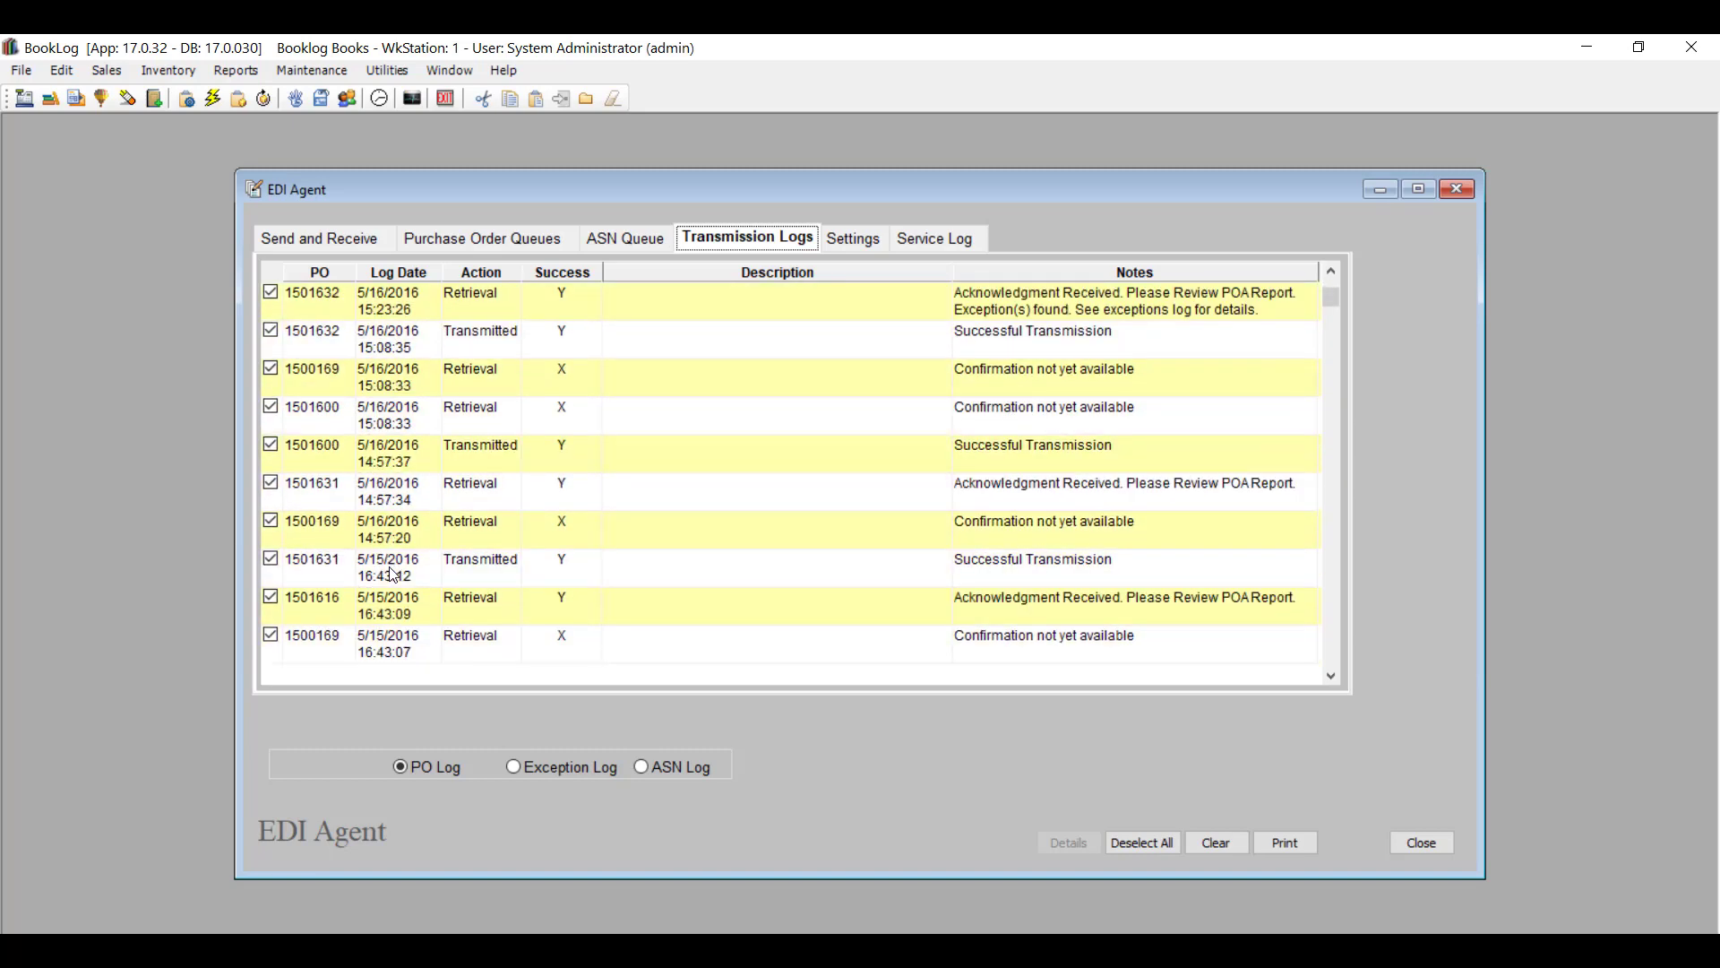
{"action": "scroll", "coordinate": [395, 580], "scroll_direction": "down", "scroll_amount": 1}
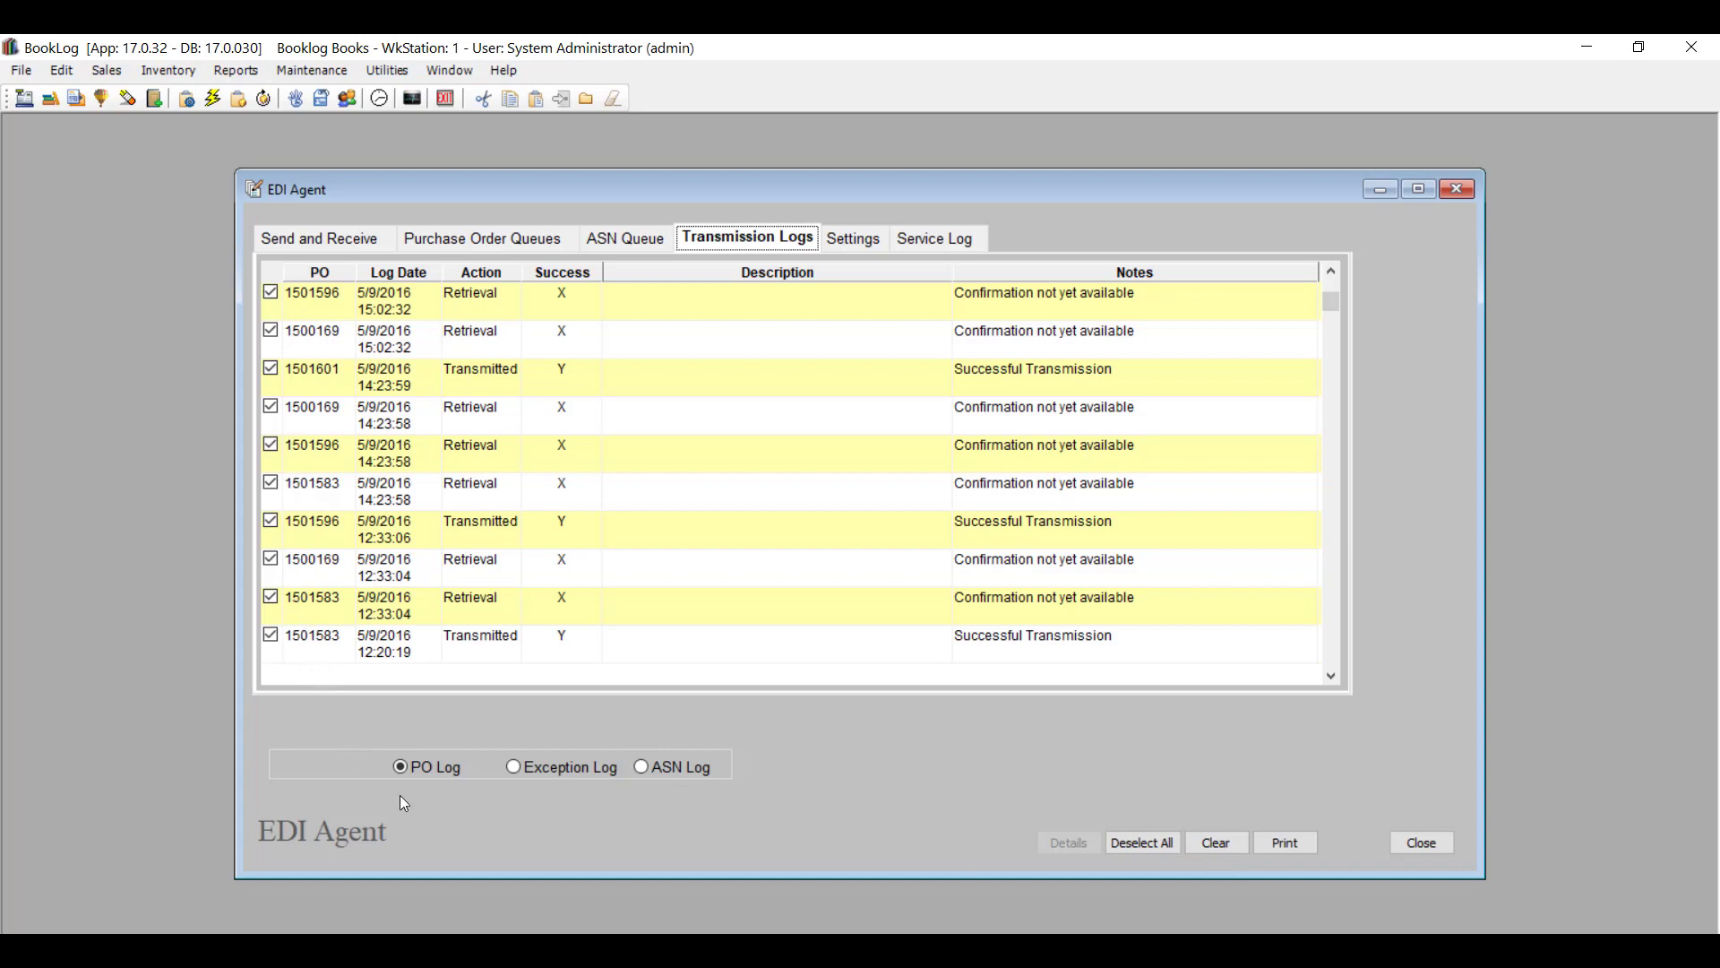
{"action": "left_click", "coordinate": [1208, 839]}
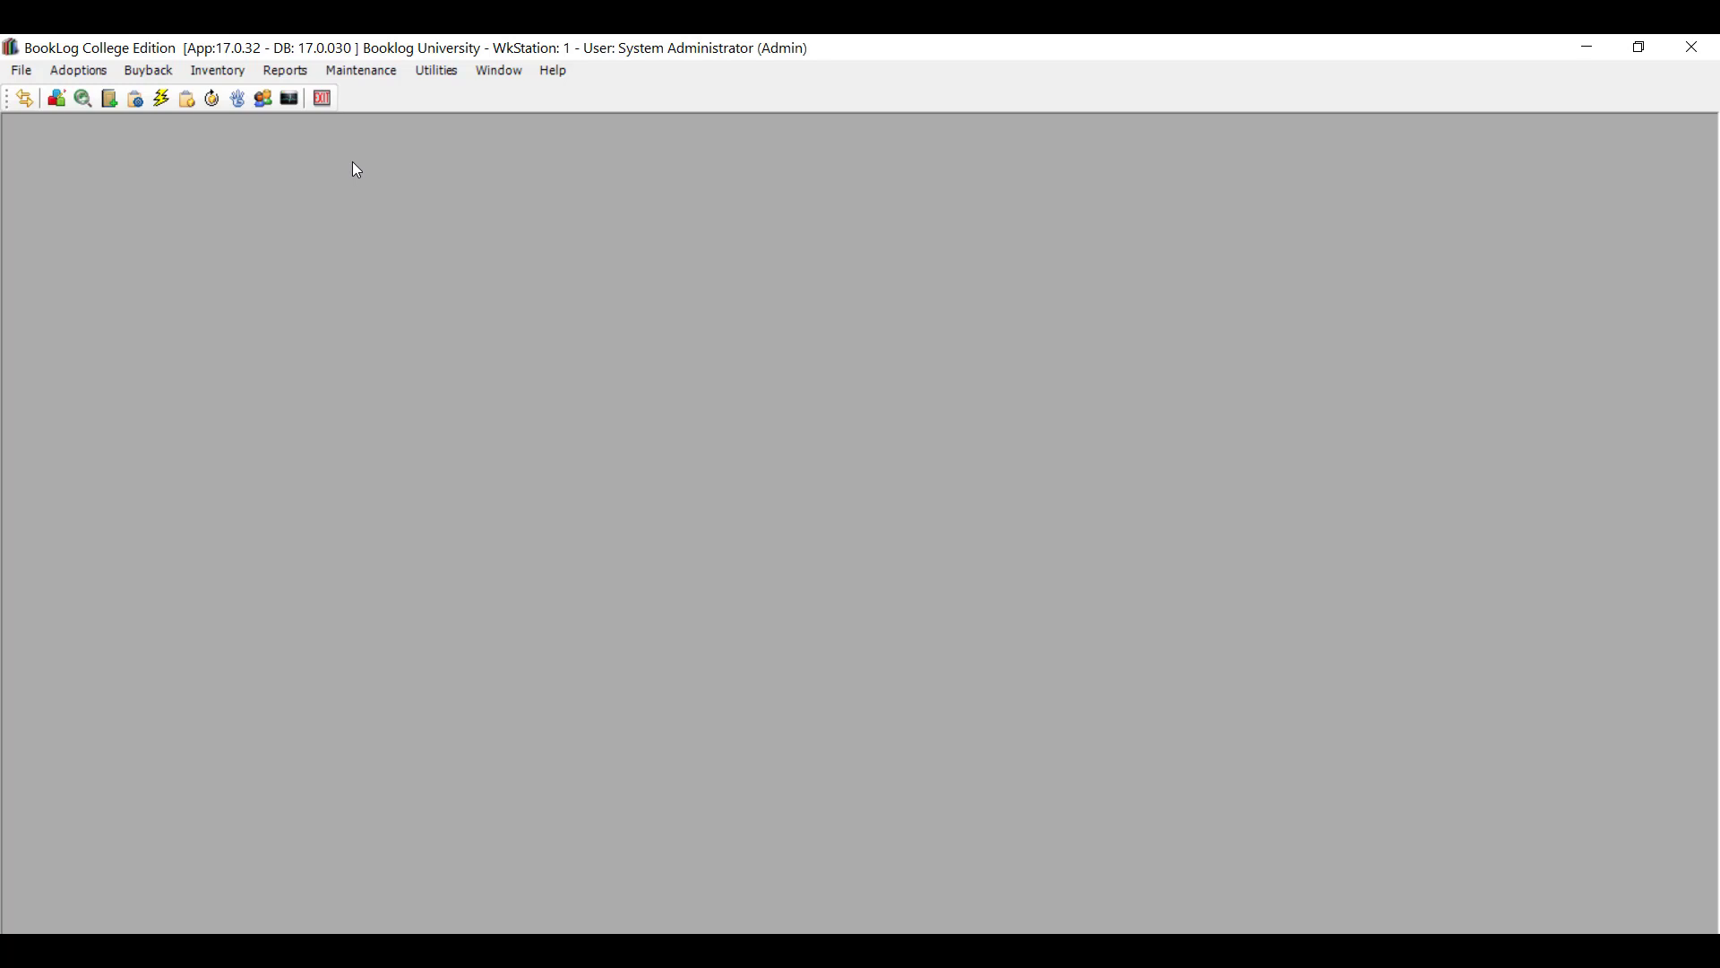
- Review the general options in the store group properties, including the on-screen EDI confirmation preview, and close them
{"action": "left_click", "coordinate": [362, 71]}
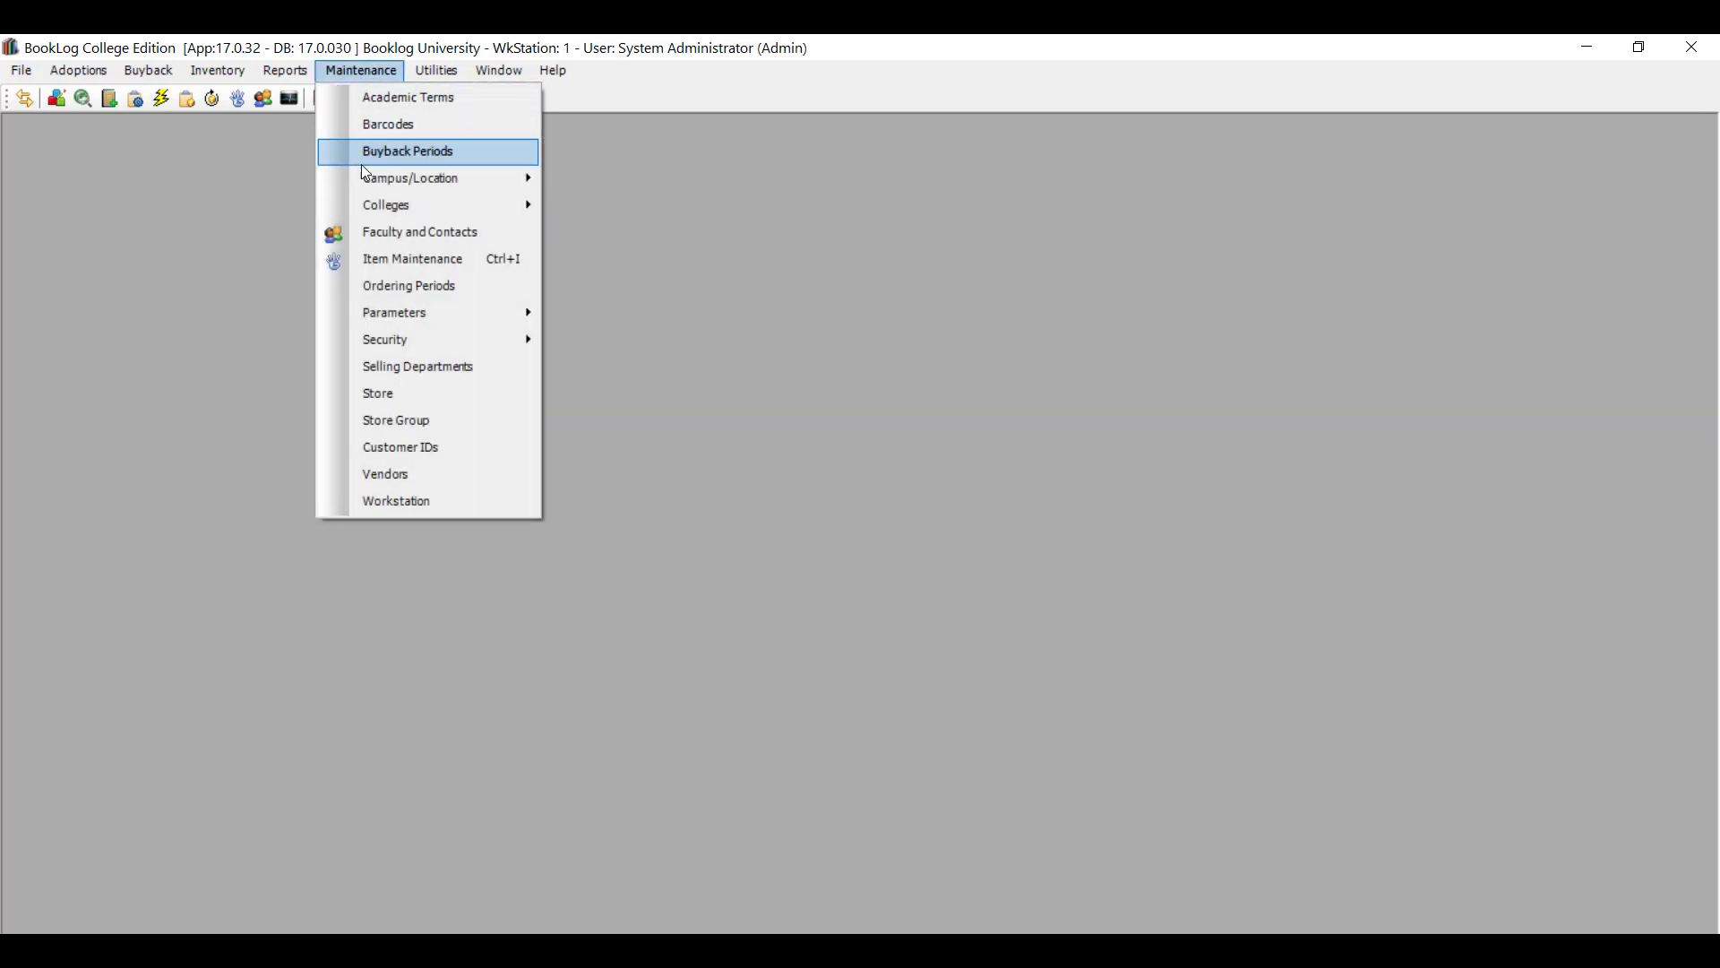
{"action": "left_click", "coordinate": [515, 433]}
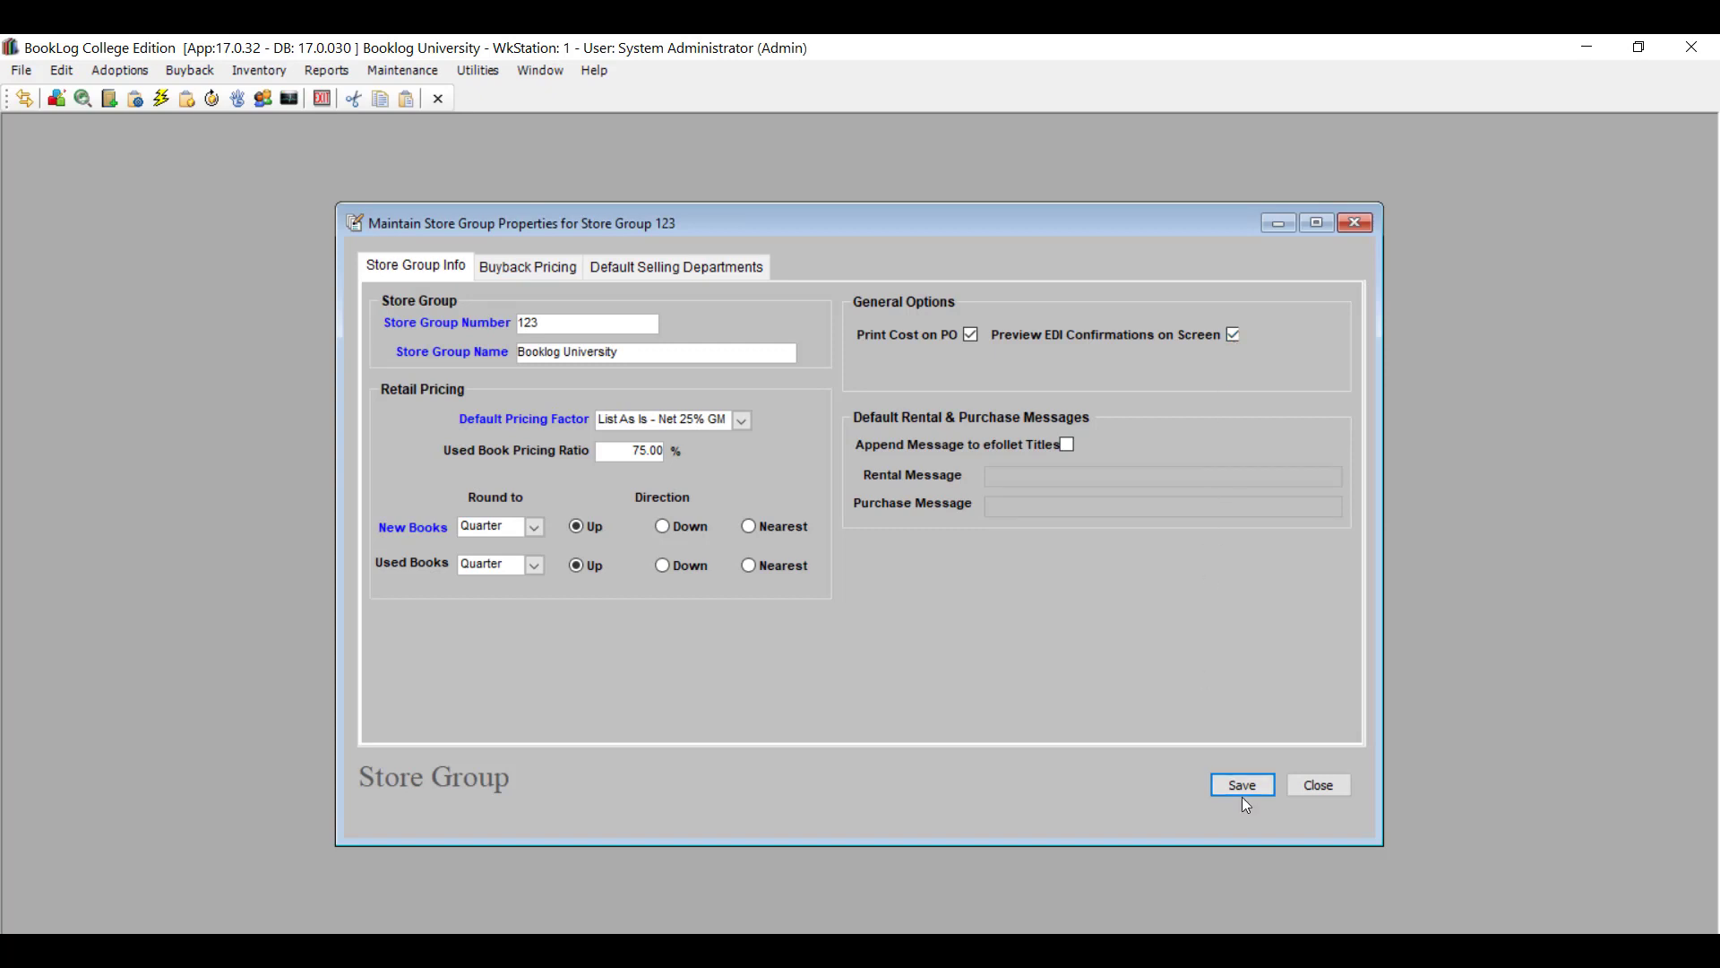
{"action": "left_click", "coordinate": [1321, 787]}
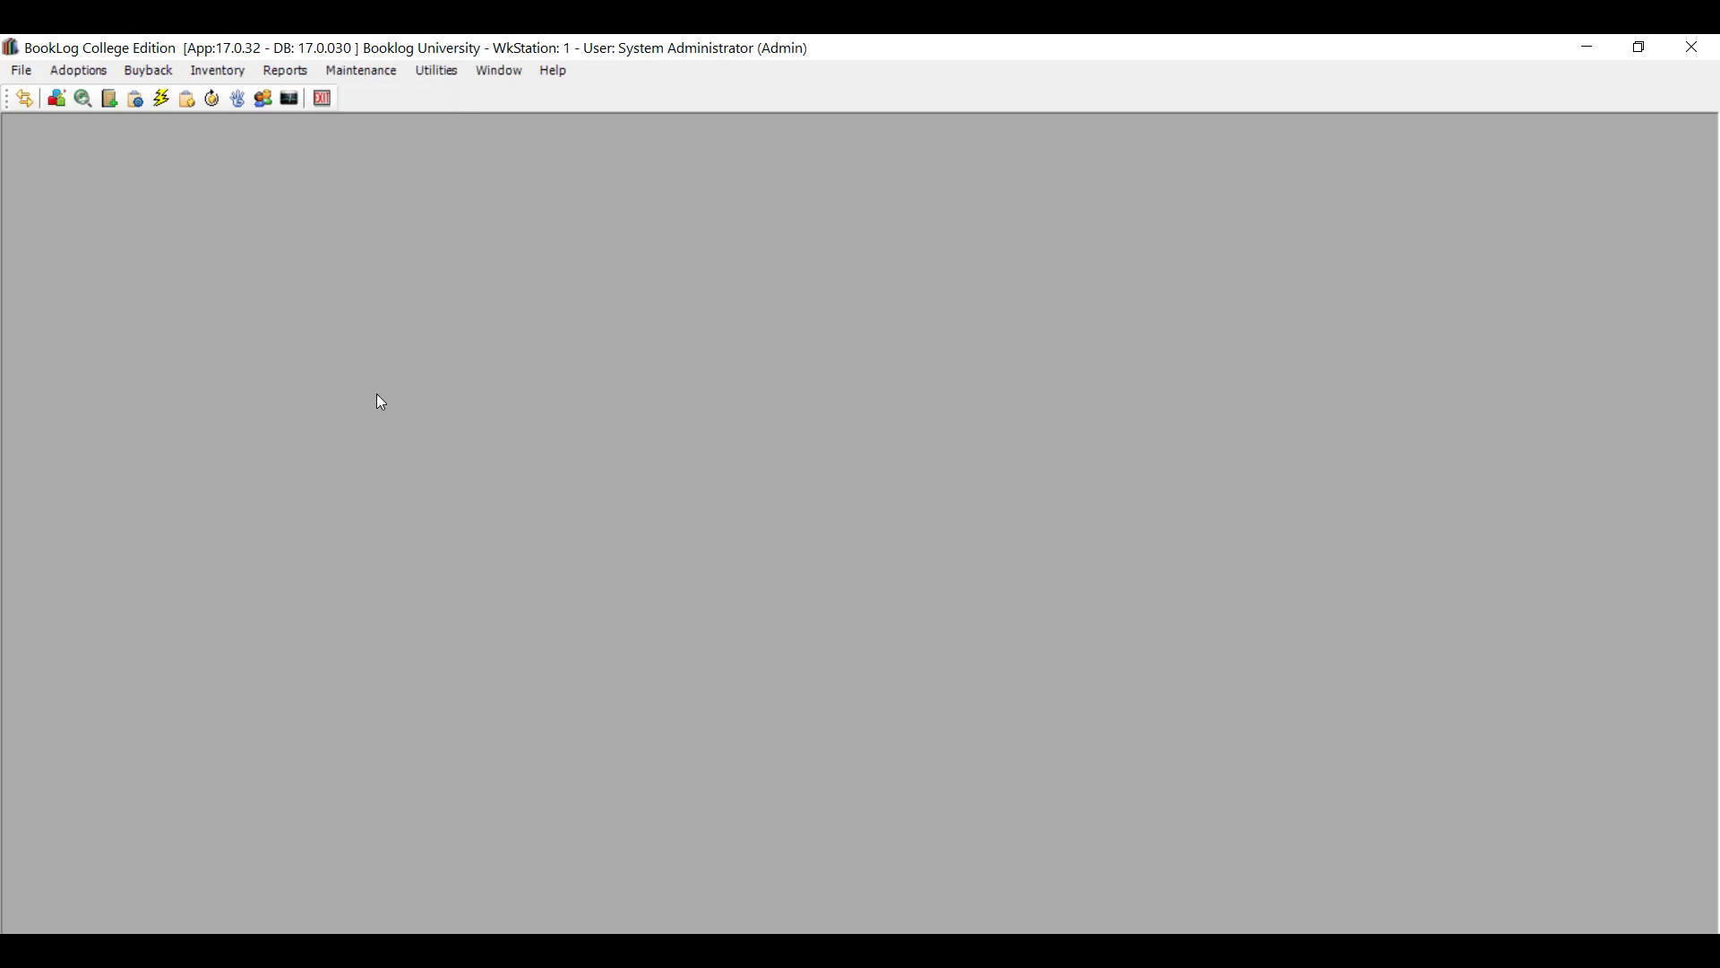
- View the details of ordering period SF2020 and close the ordering periods list
{"action": "left_click", "coordinate": [150, 96]}
{"action": "left_click", "coordinate": [361, 71]}
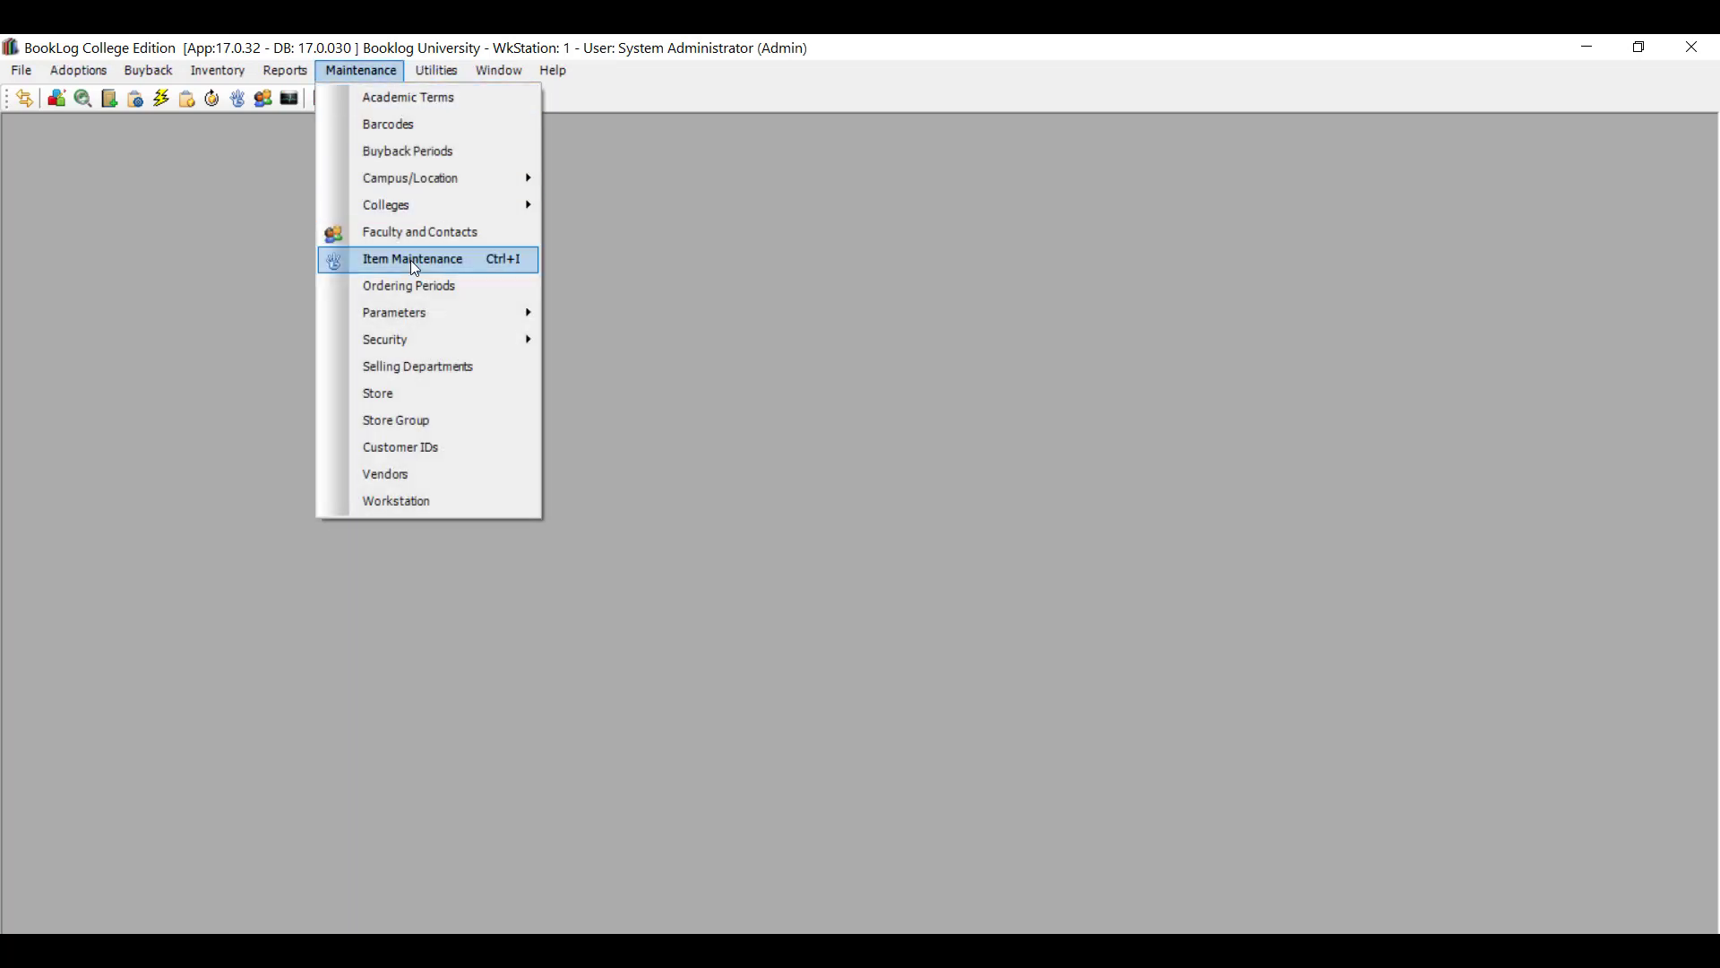
{"action": "left_click", "coordinate": [482, 287]}
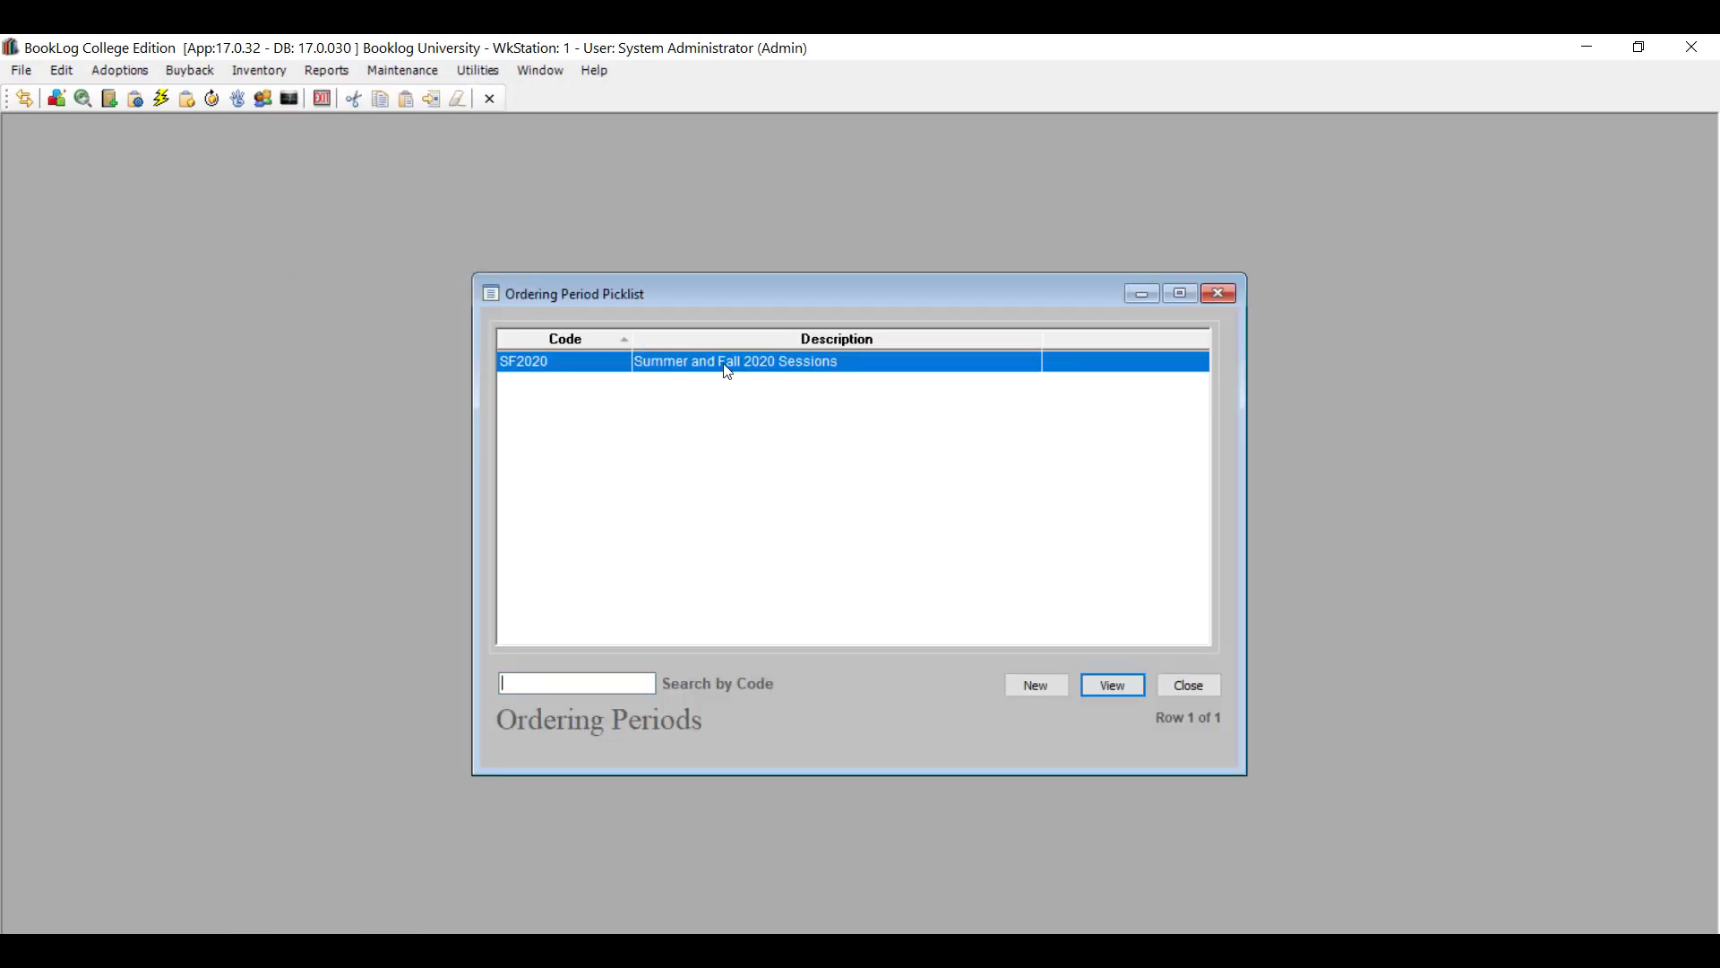
{"action": "double_click", "coordinate": [766, 368]}
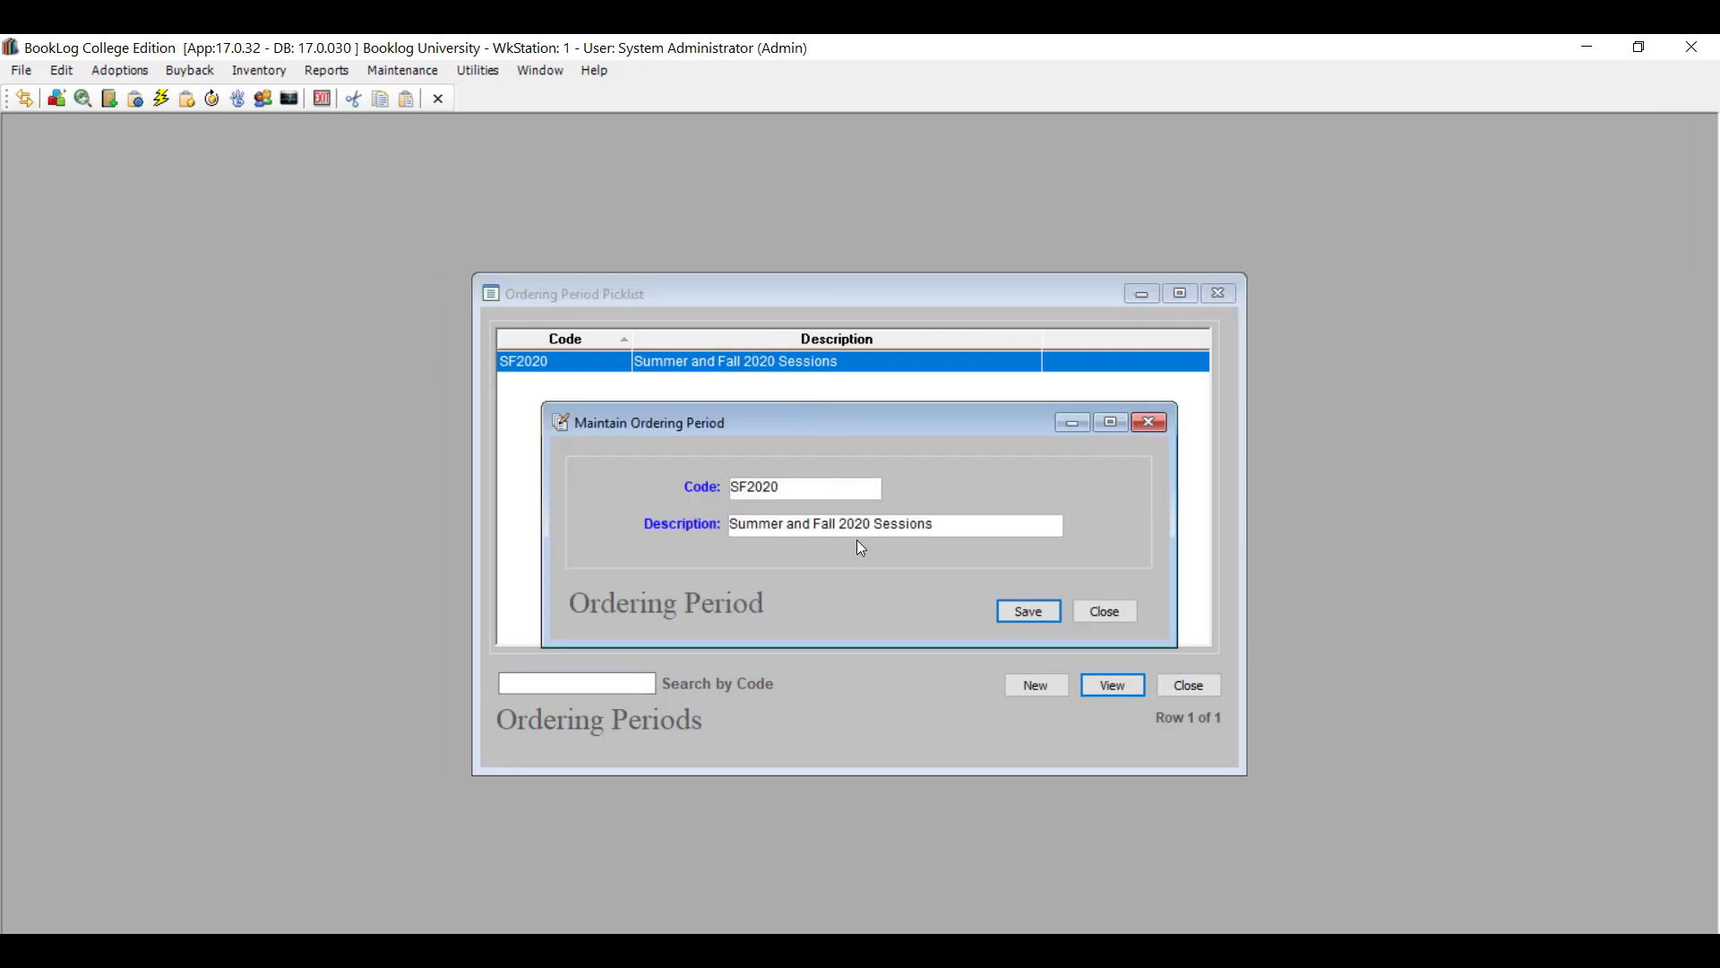
{"action": "left_click", "coordinate": [1124, 615]}
{"action": "left_click", "coordinate": [1192, 686]}
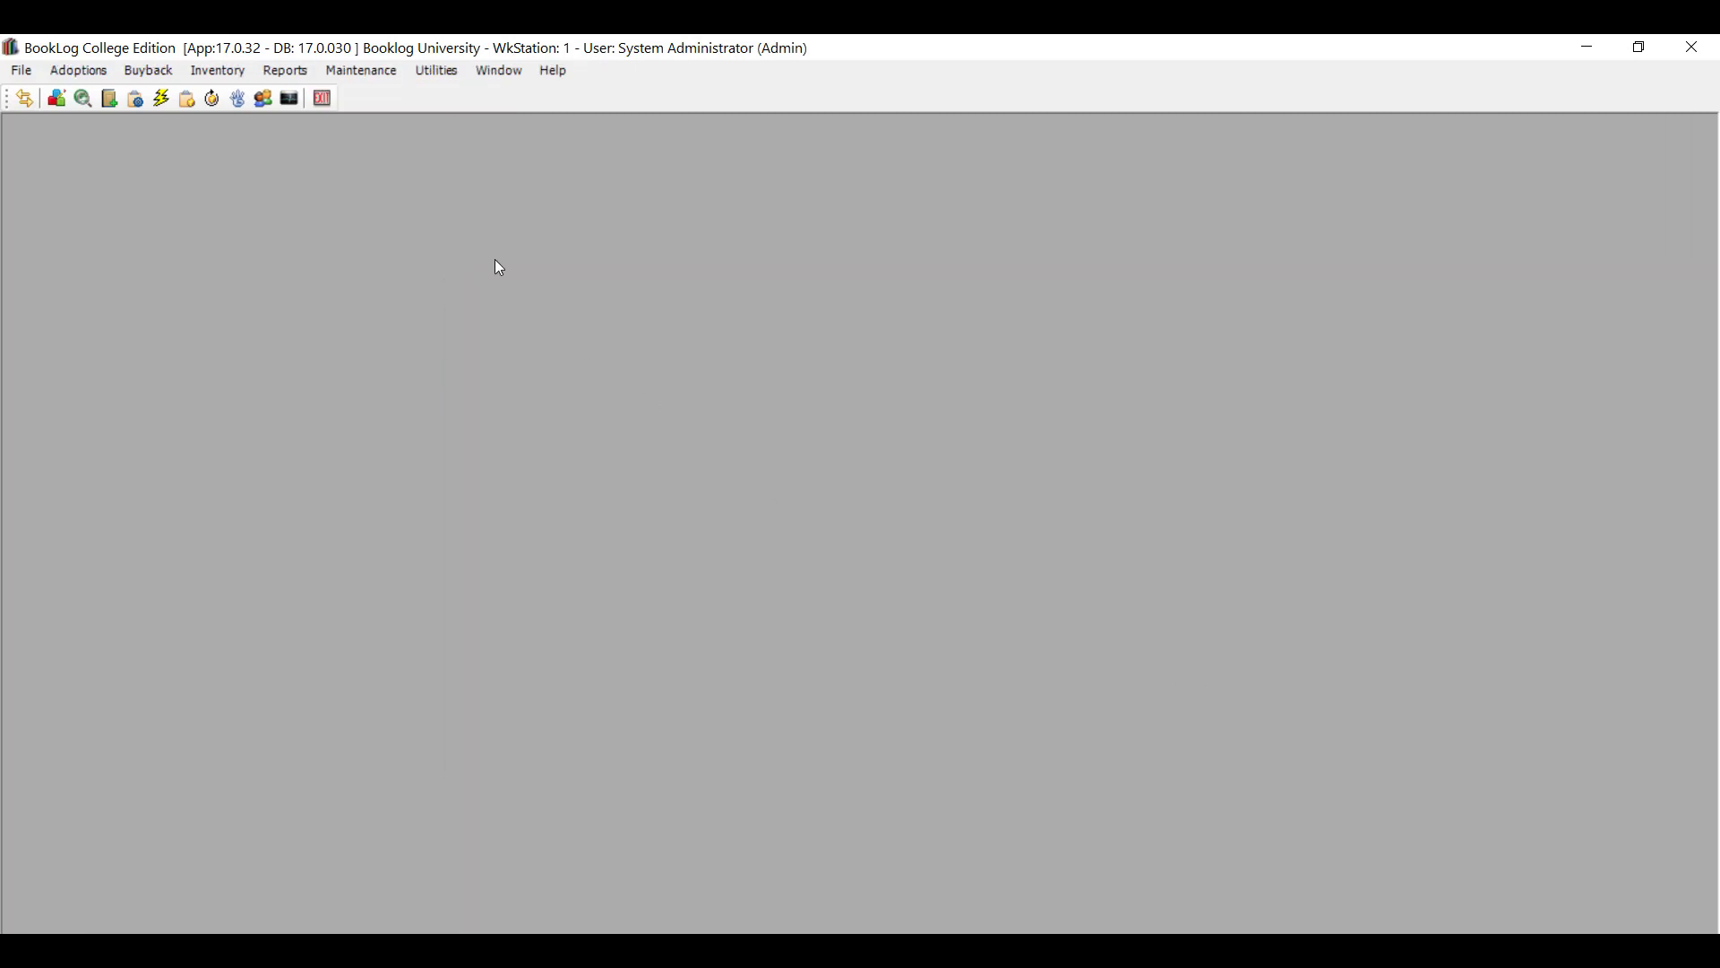
- View the Summer 2020 academic term's ordering period and close the term's details
{"action": "left_click", "coordinate": [369, 72]}
{"action": "left_click", "coordinate": [386, 95]}
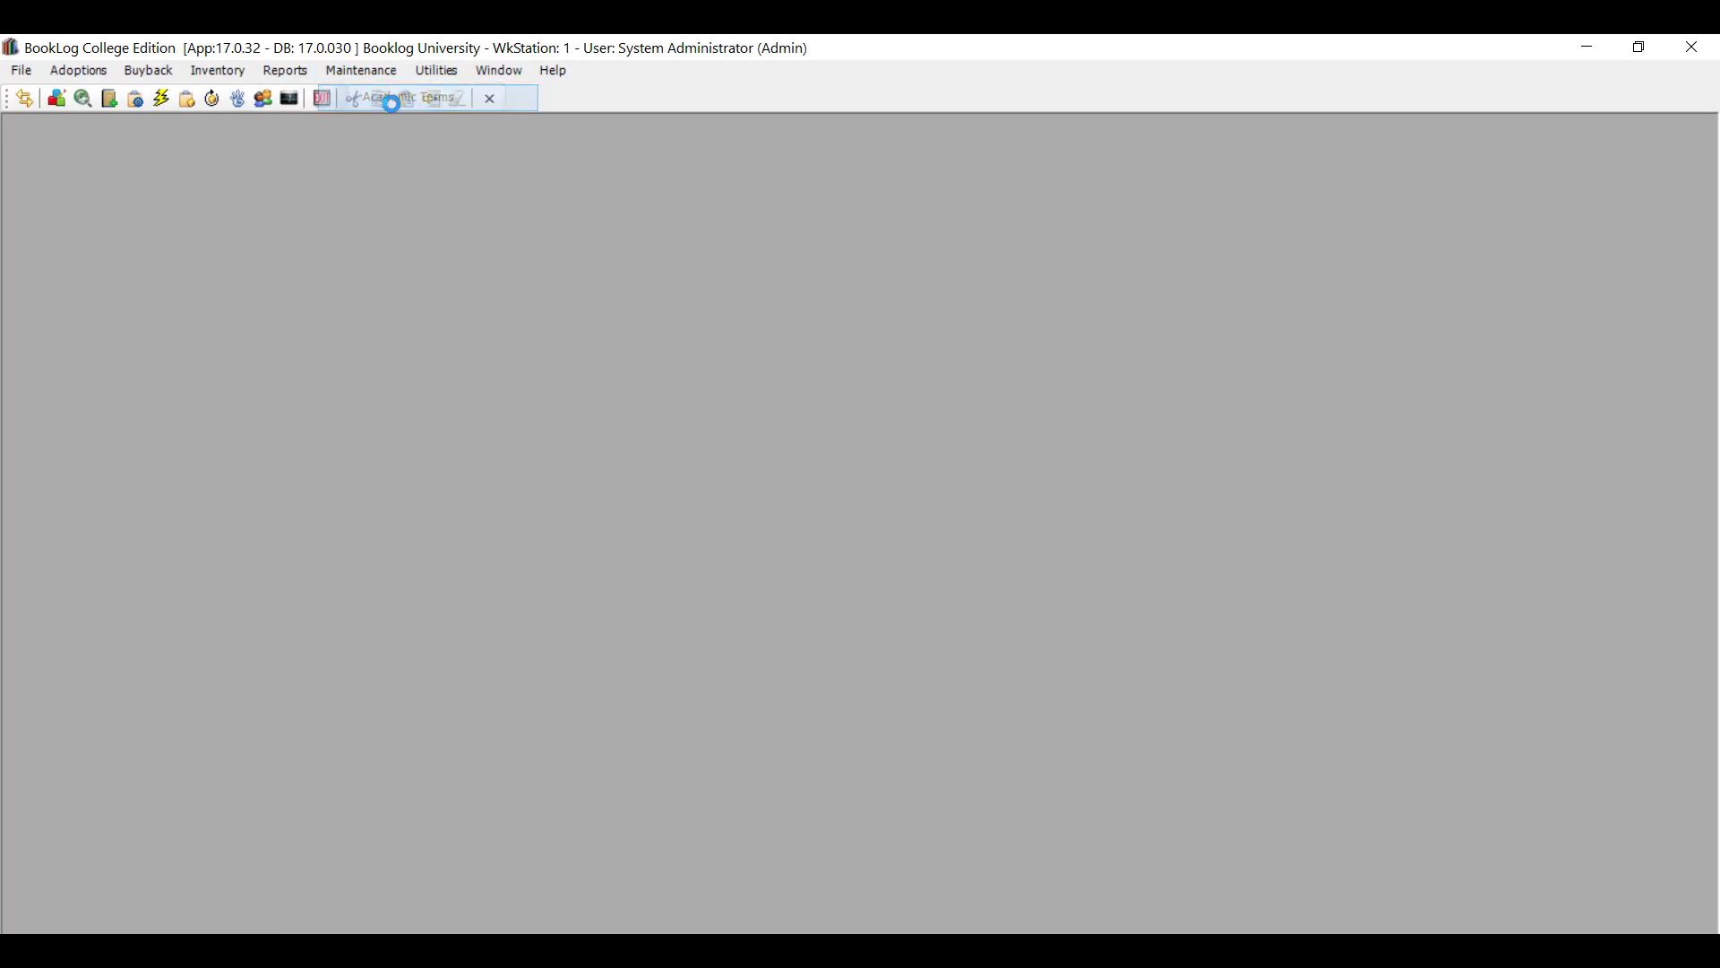
{"action": "double_click", "coordinate": [556, 426]}
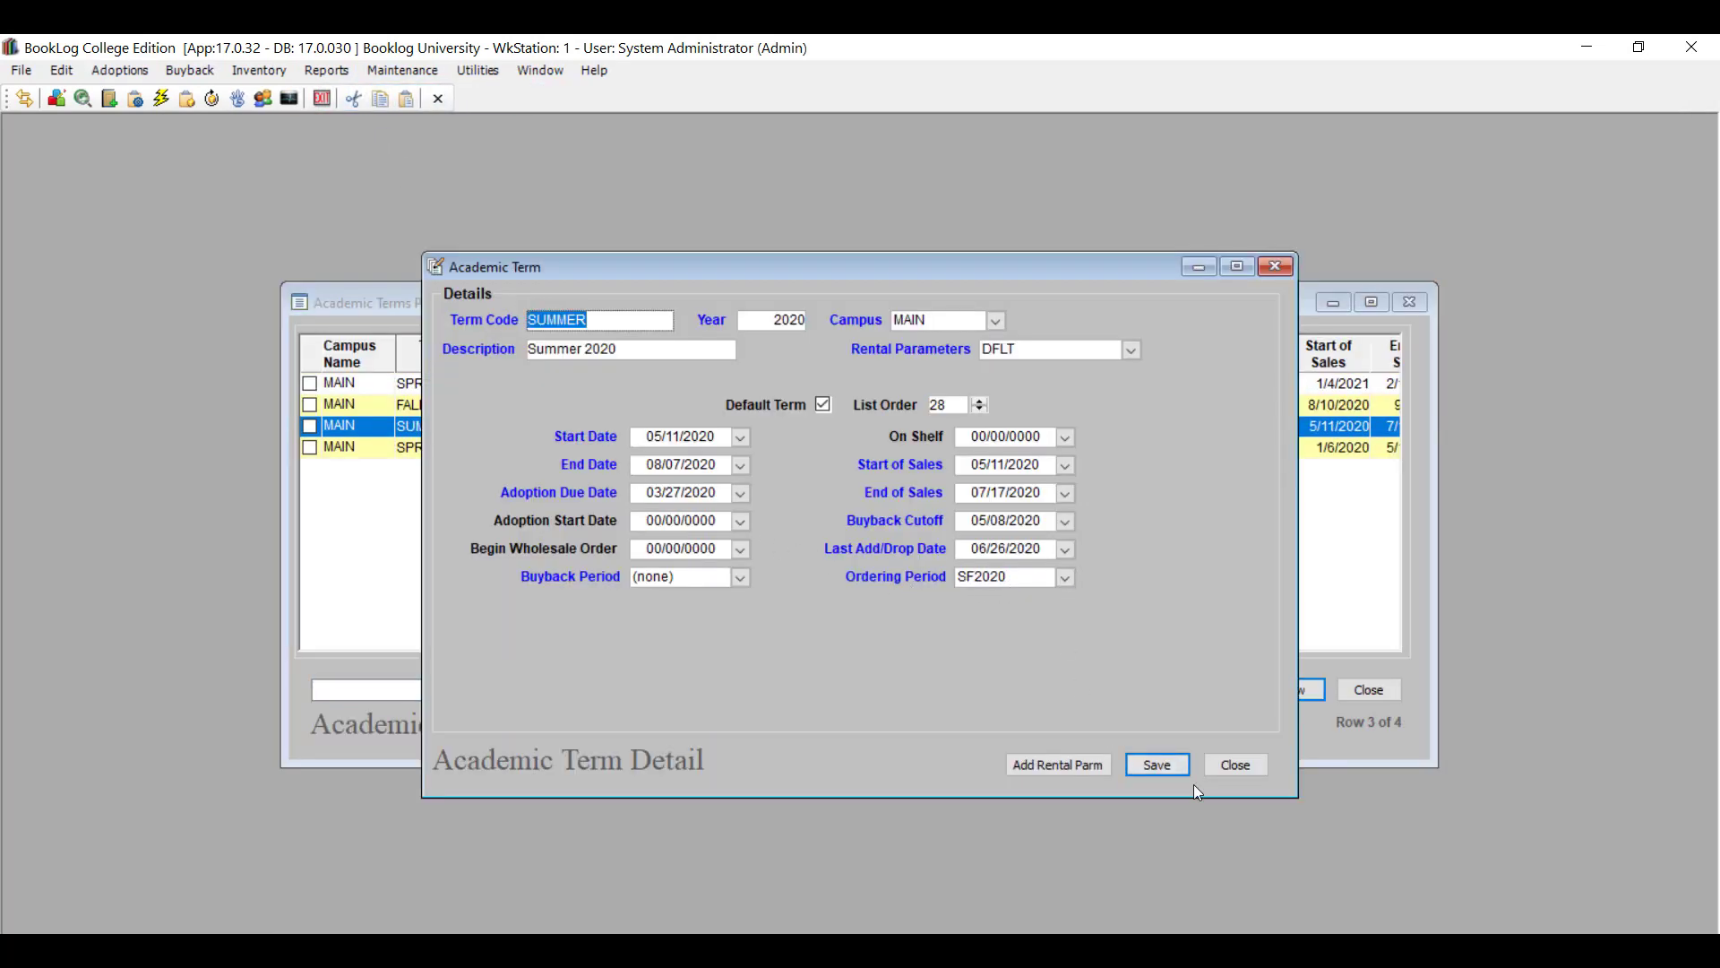
{"action": "left_click", "coordinate": [1230, 764]}
- Check the ordering period assigned to the Fall 2020 academic term and close the academic terms list
{"action": "left_click", "coordinate": [444, 399]}
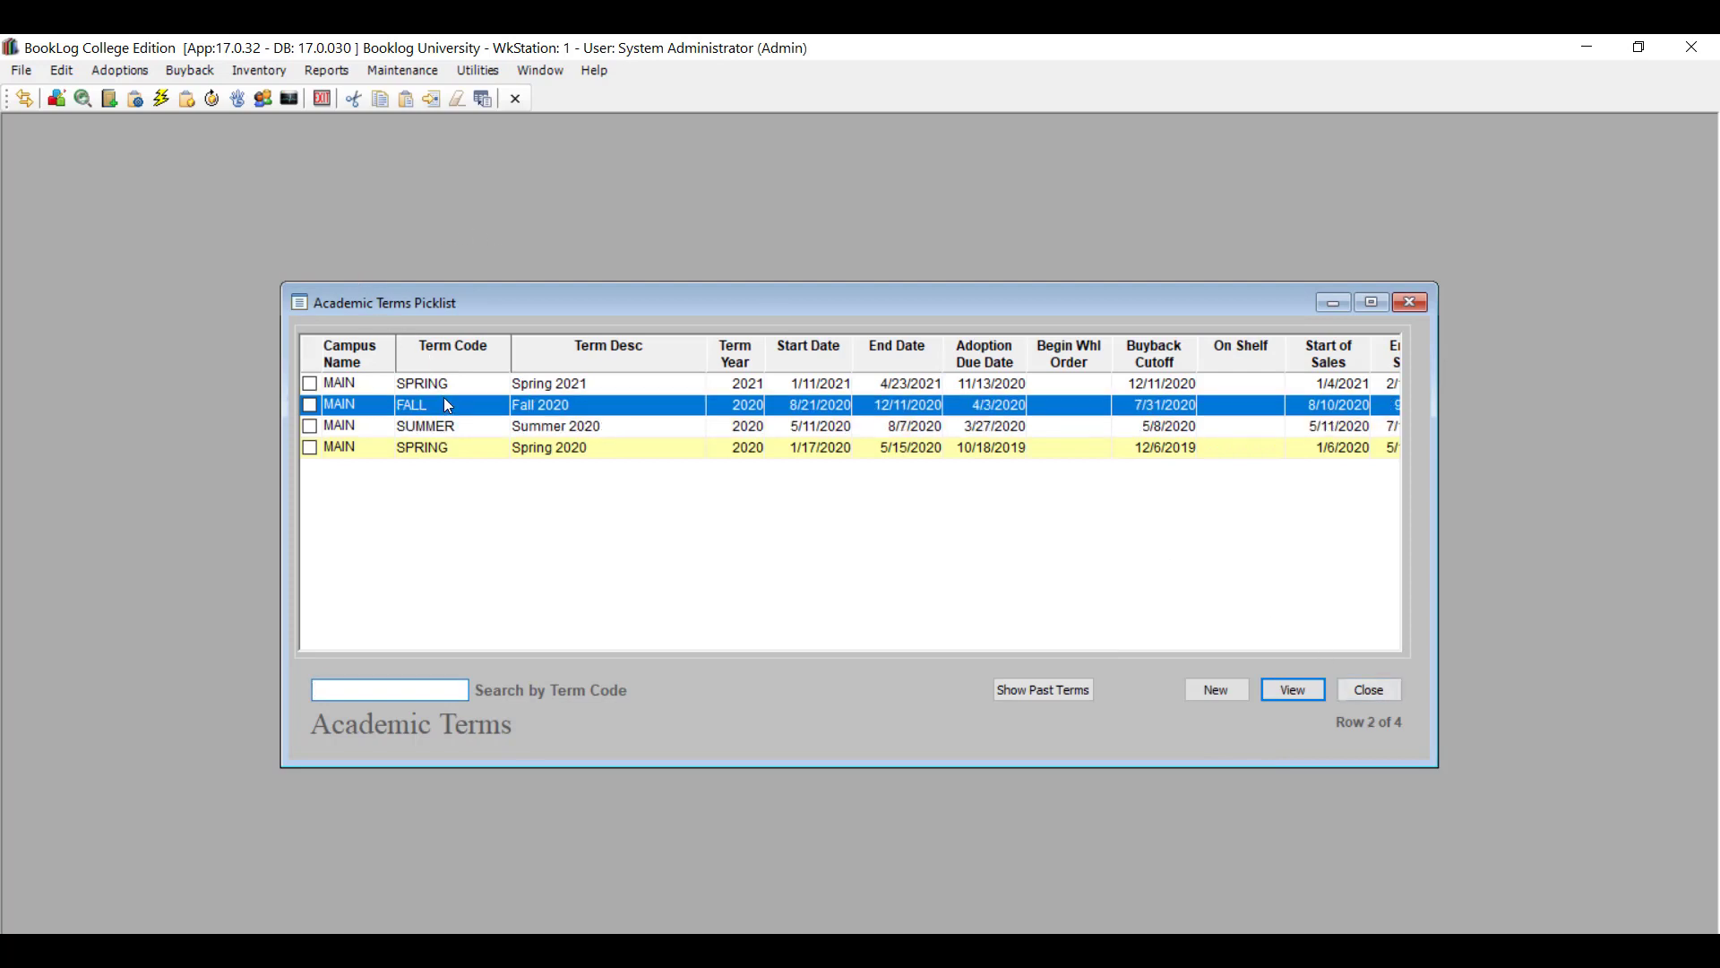
{"action": "left_click", "coordinate": [444, 389]}
{"action": "left_click", "coordinate": [451, 410]}
{"action": "double_click", "coordinate": [451, 410]}
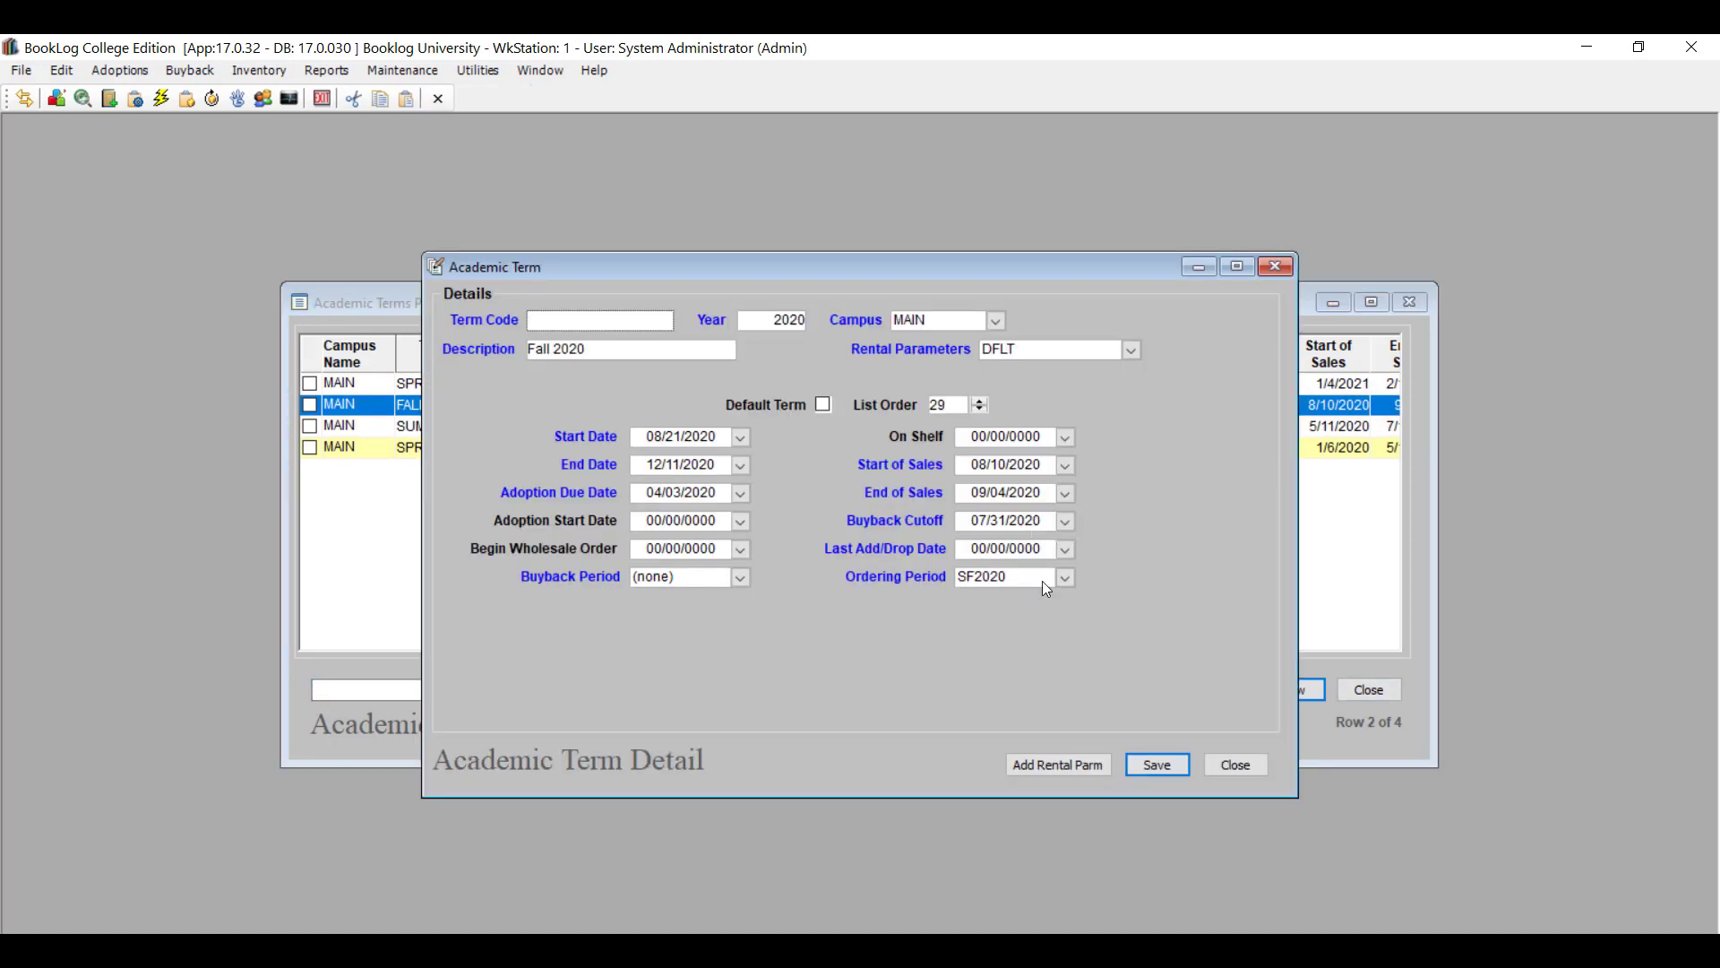
{"action": "left_click", "coordinate": [1228, 763]}
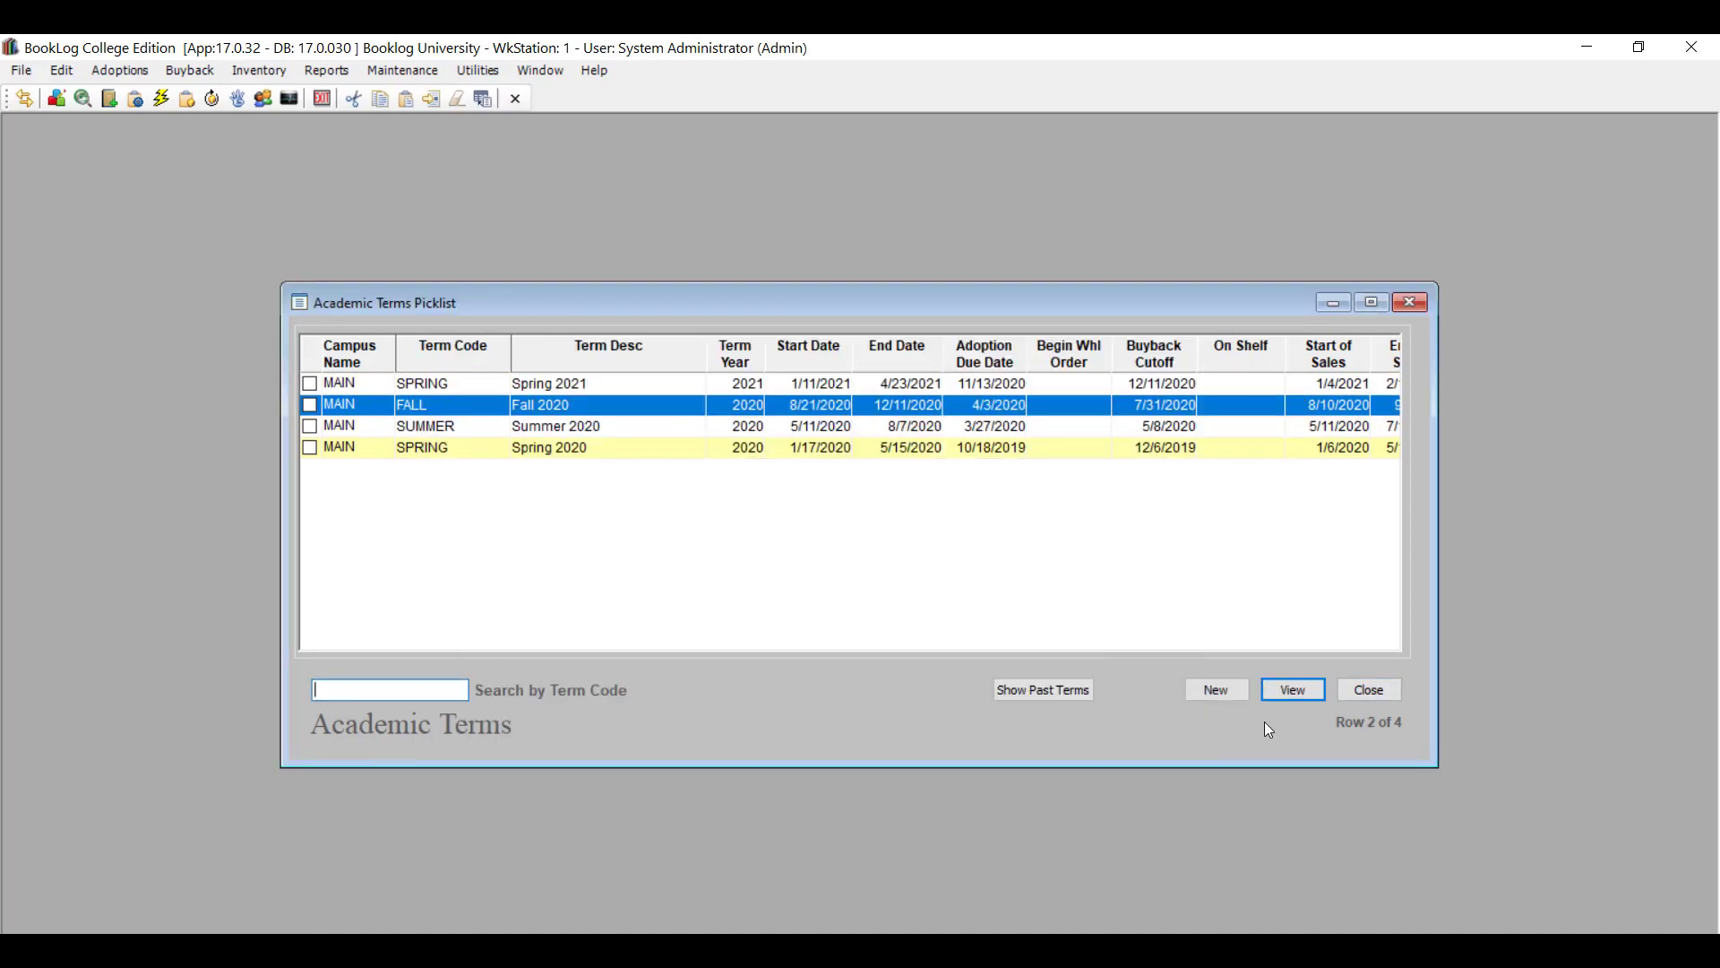
{"action": "left_click", "coordinate": [1382, 696]}
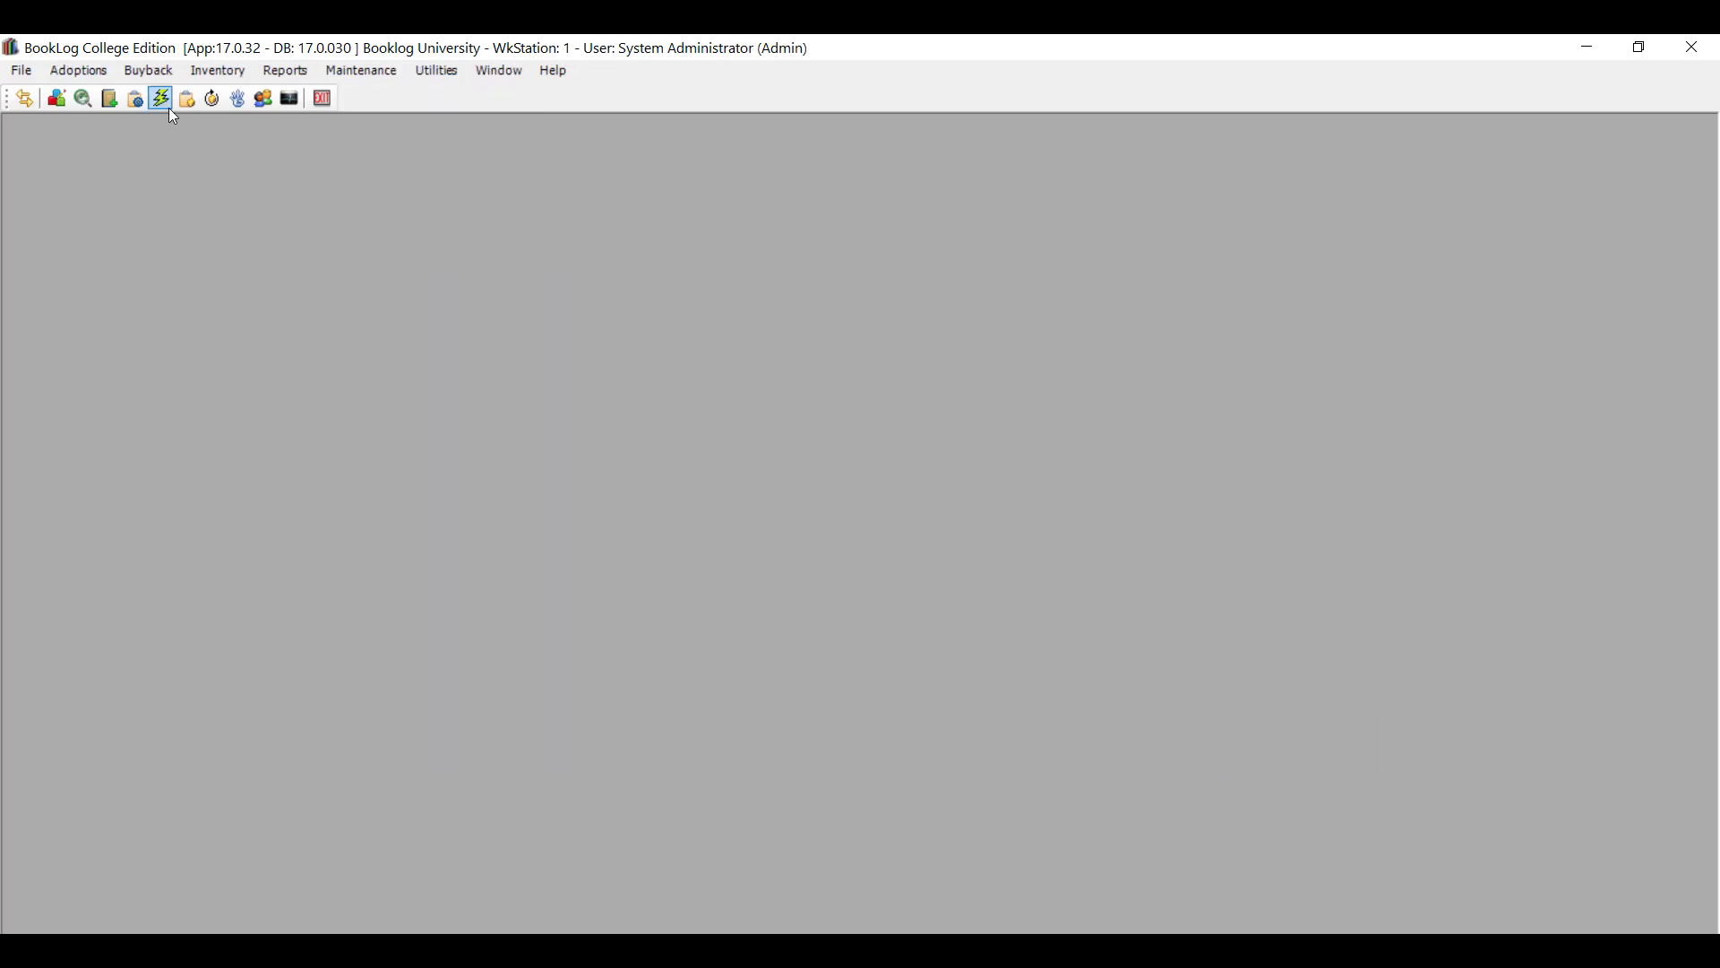
- Set a new want list schedule to ordering period SF2020, deselect the Fall 2020 term, and close the schedule without saving
{"action": "left_click", "coordinate": [200, 77]}
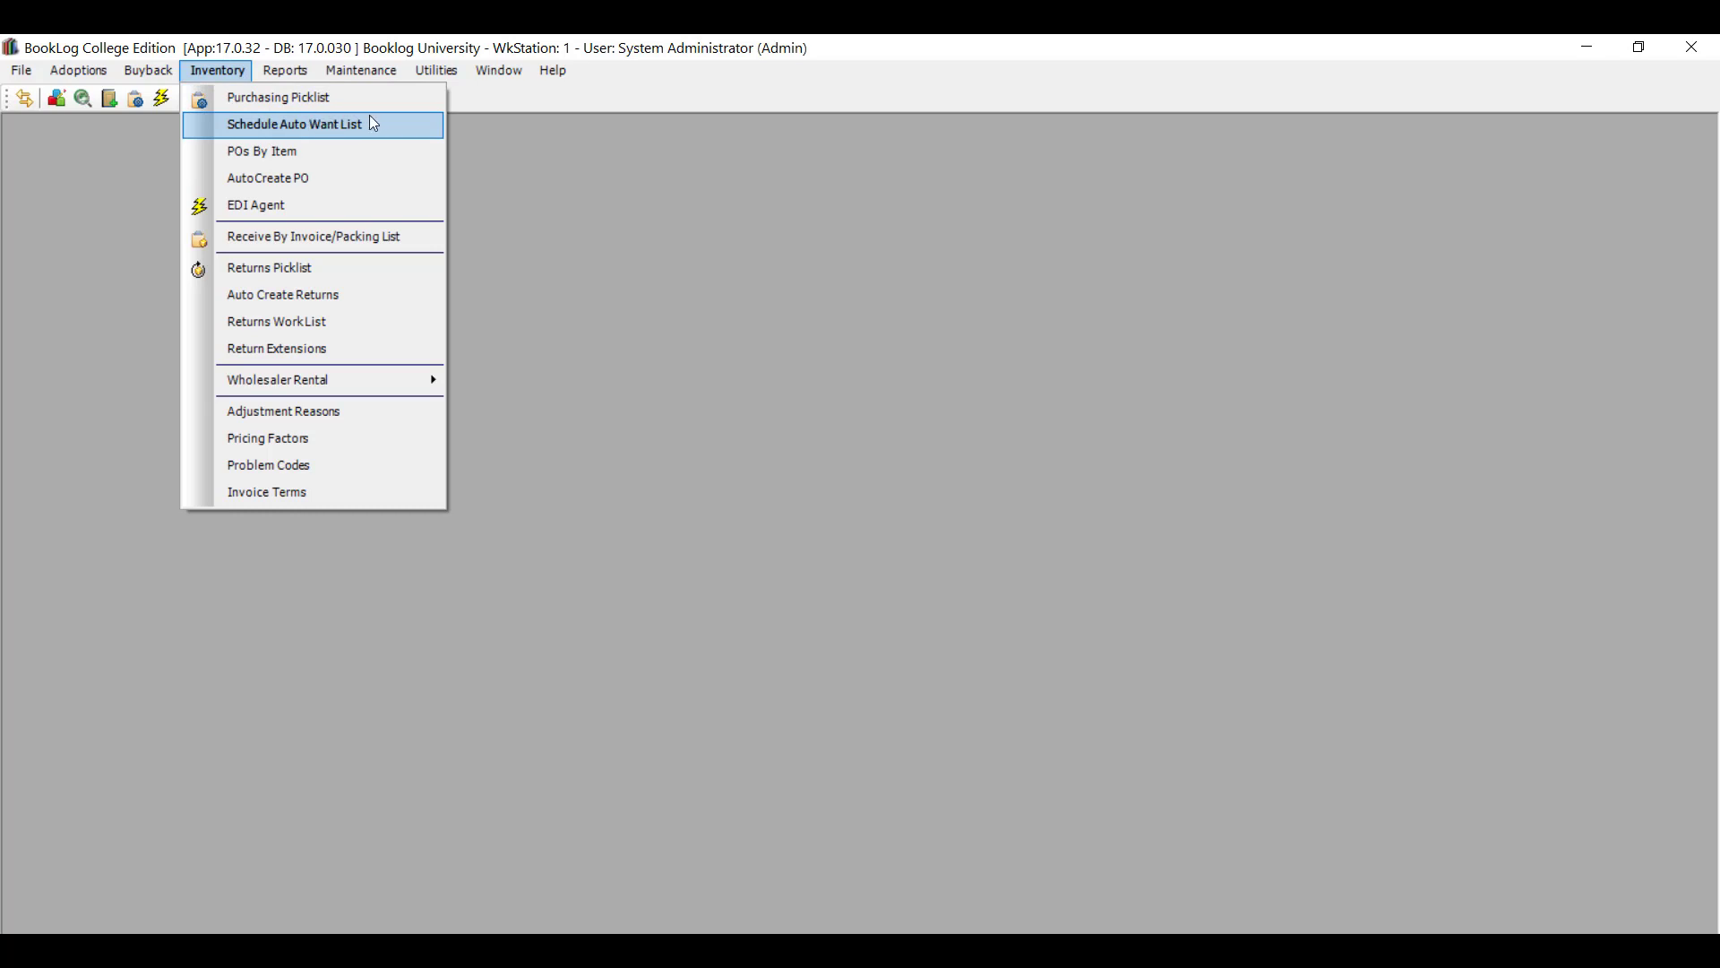
{"action": "left_click", "coordinate": [402, 131]}
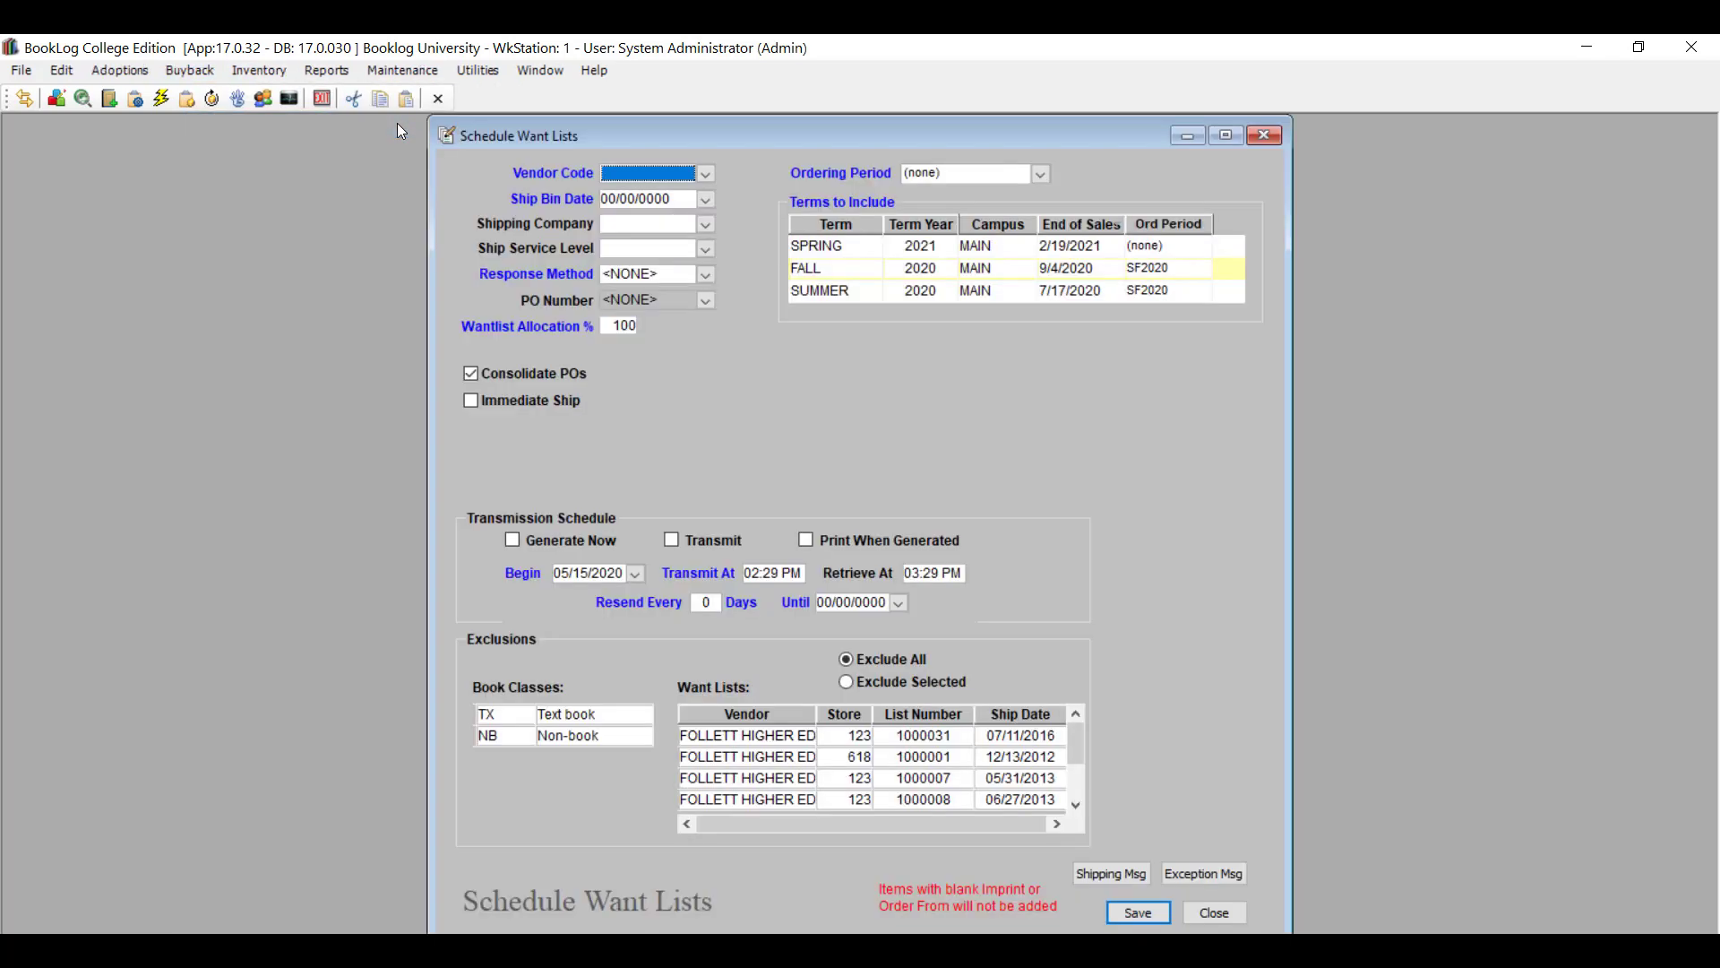
{"action": "left_click", "coordinate": [1044, 174]}
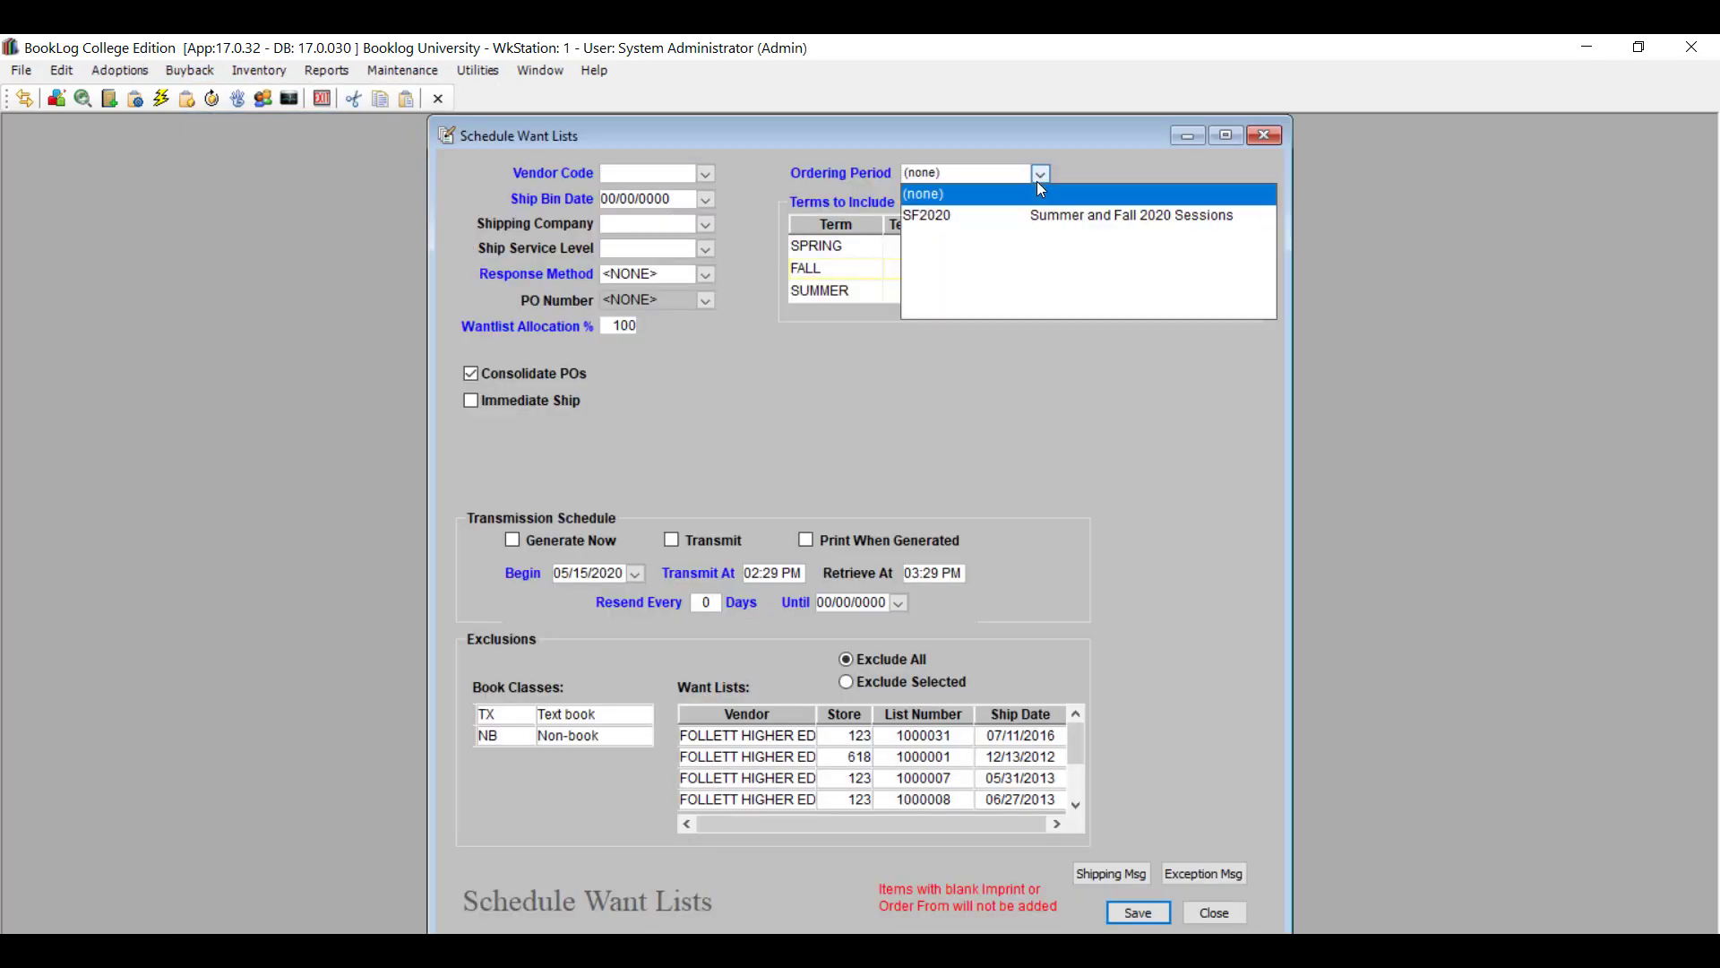
{"action": "left_click", "coordinate": [1039, 216]}
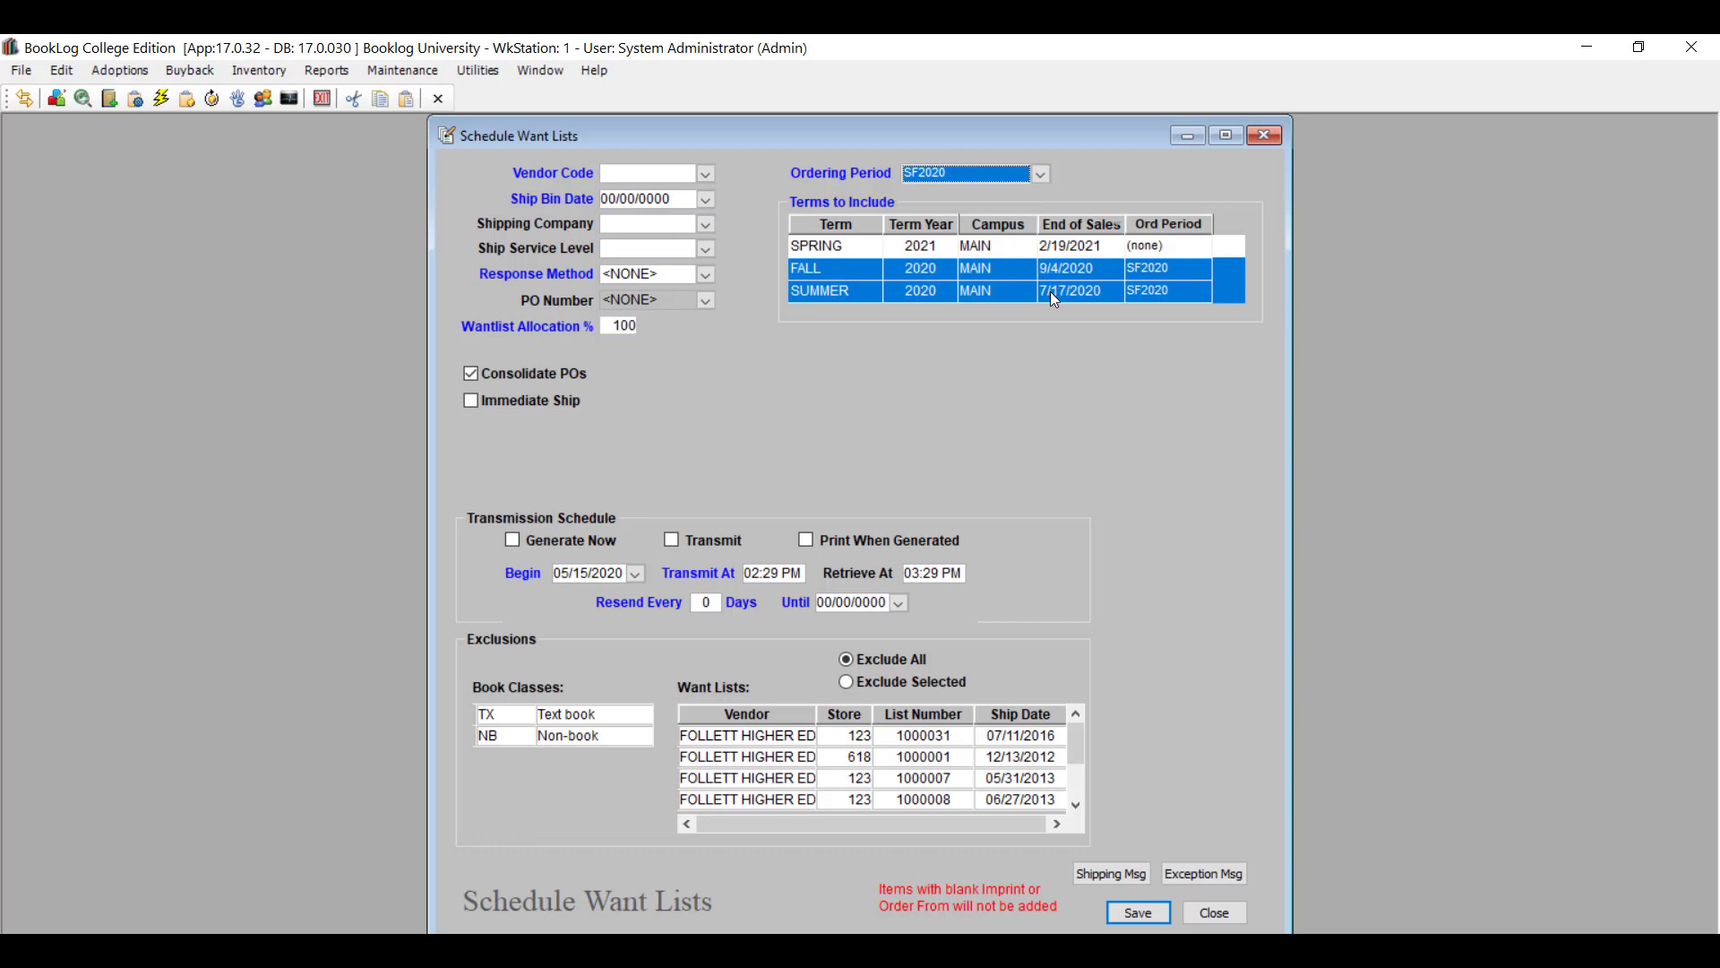
{"action": "left_click", "coordinate": [1201, 268], "text": "ctrl"}
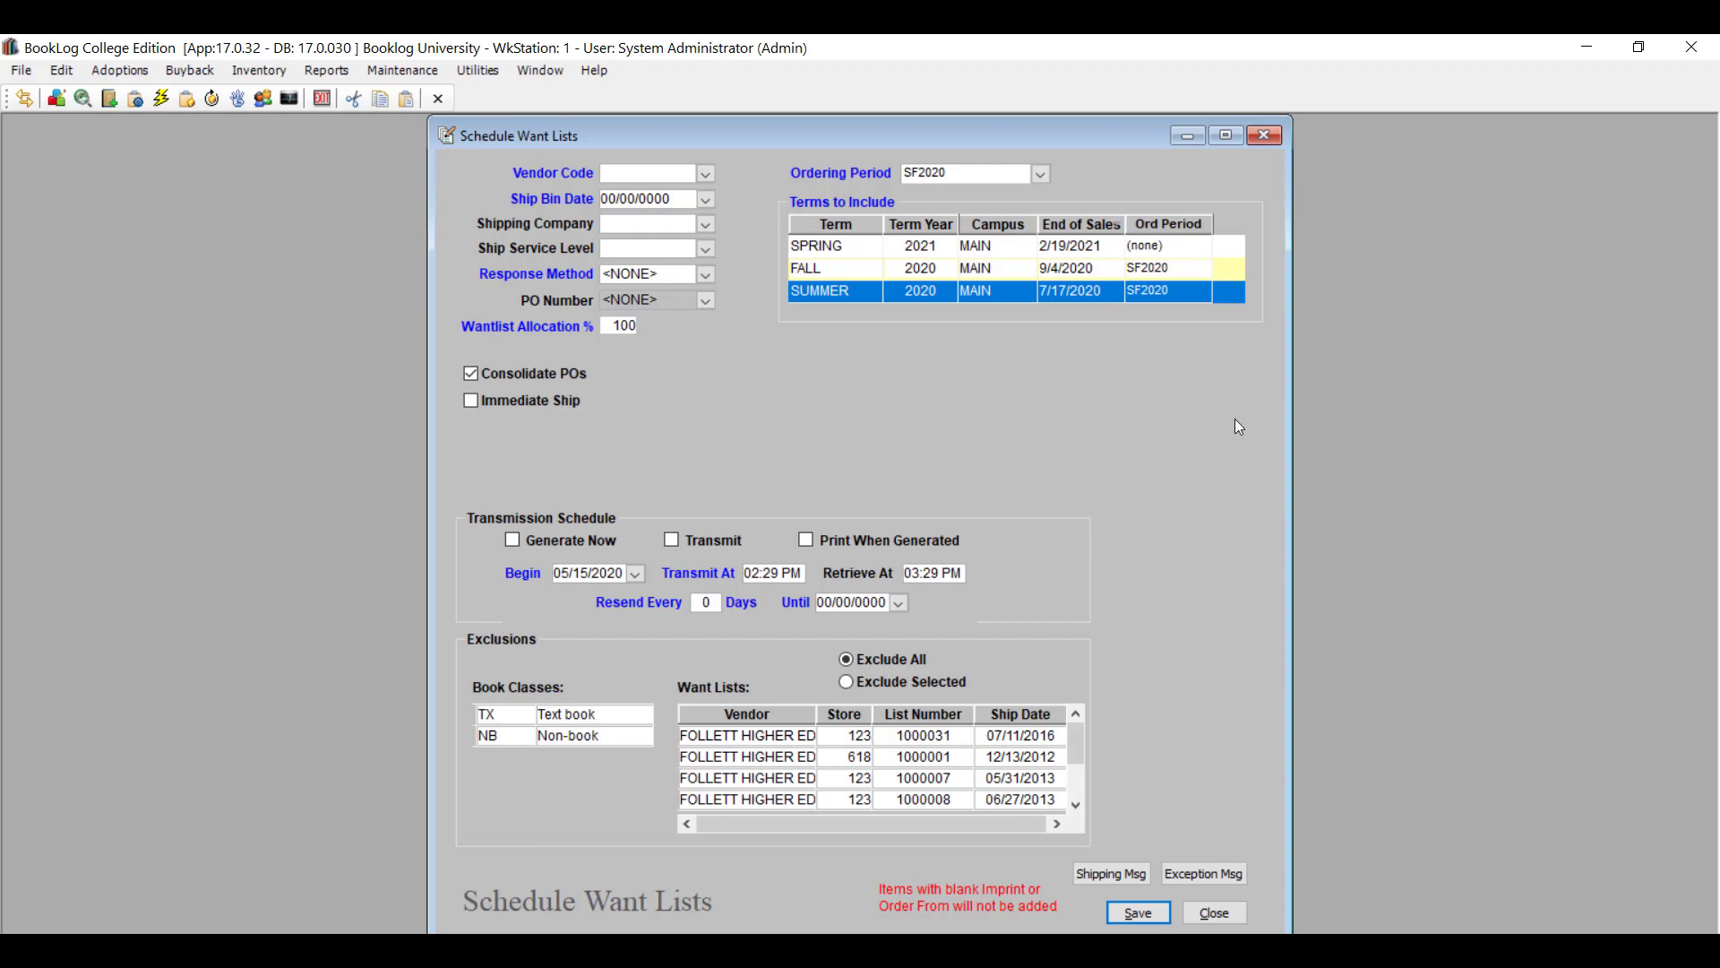
{"action": "left_click", "coordinate": [1224, 912]}
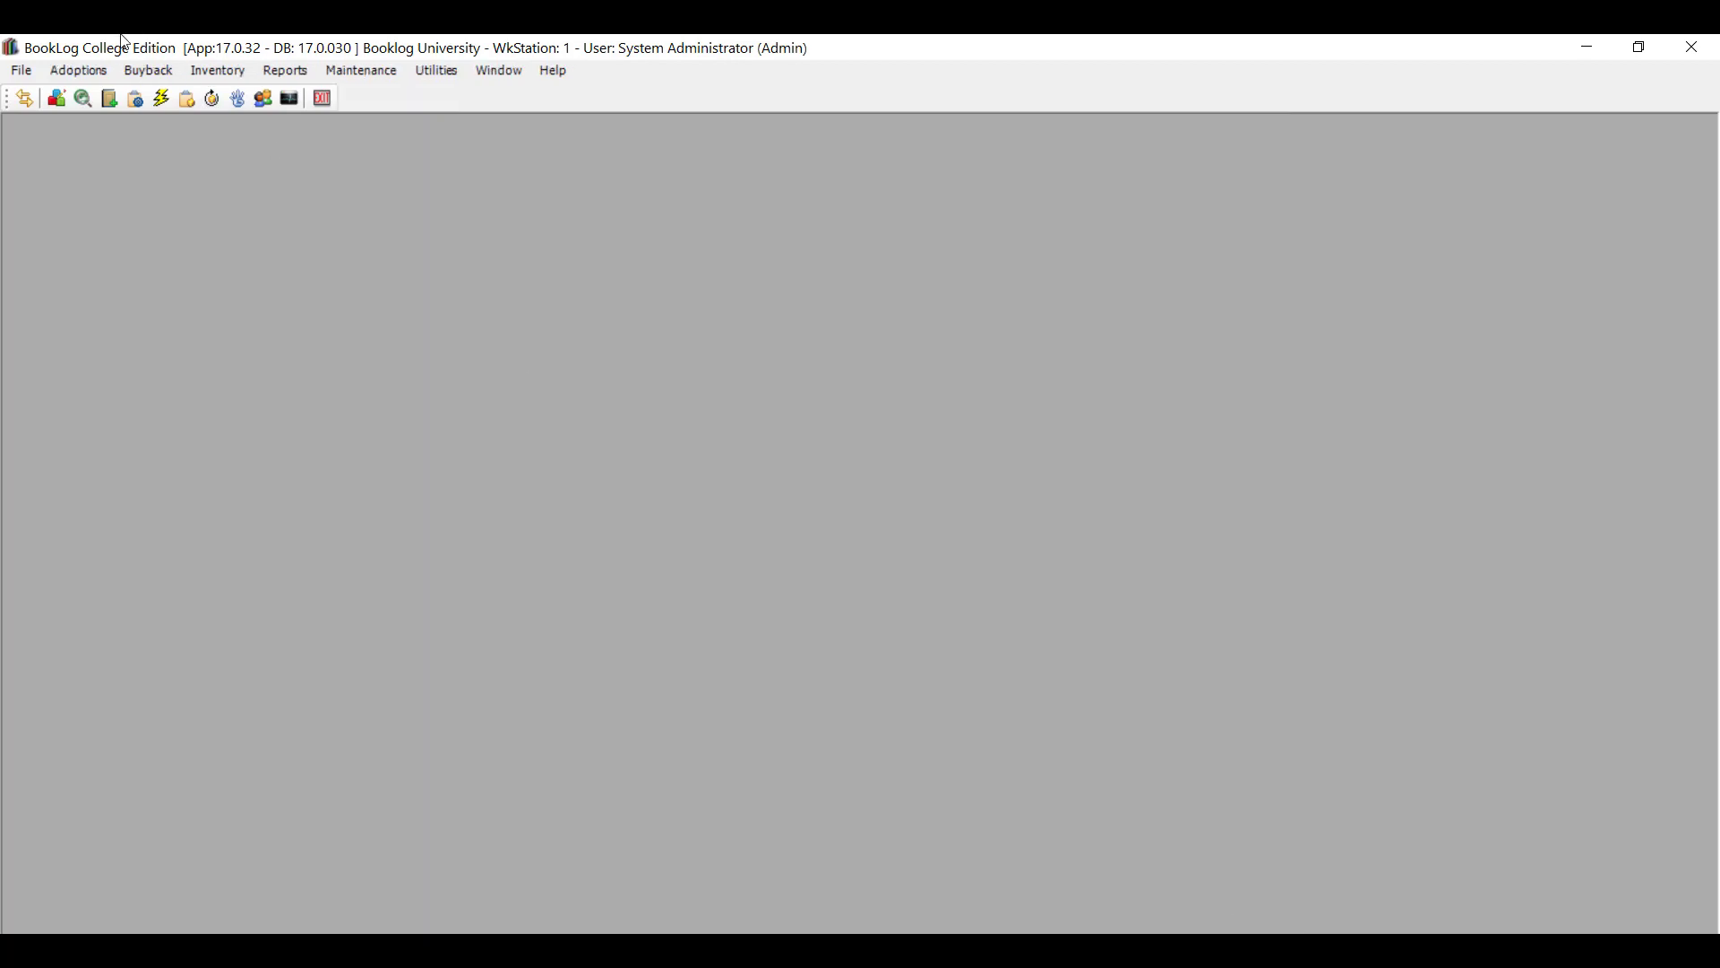
- Open the AutoCreate PO function from the inventory functions
{"action": "left_click", "coordinate": [219, 71]}
{"action": "left_click", "coordinate": [255, 176]}
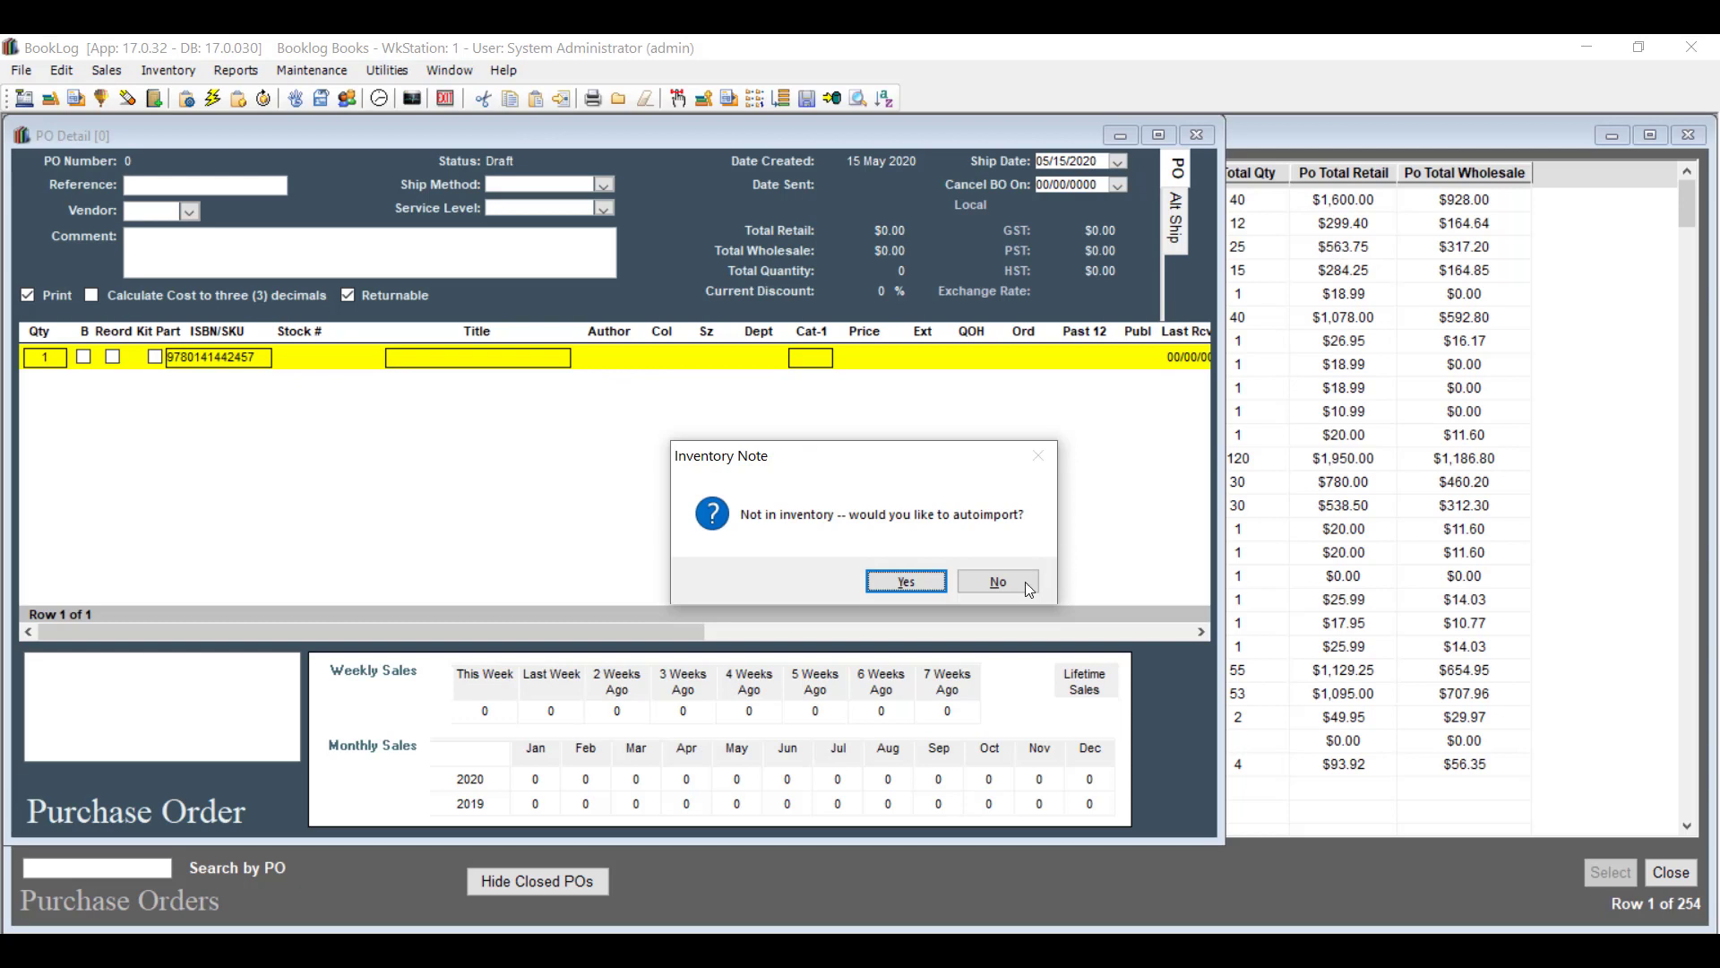
- Auto-import the title Pocket Oracle and Art of Prudence from the draft purchase order, with category POE and publisher PRH
{"action": "left_click", "coordinate": [922, 585]}
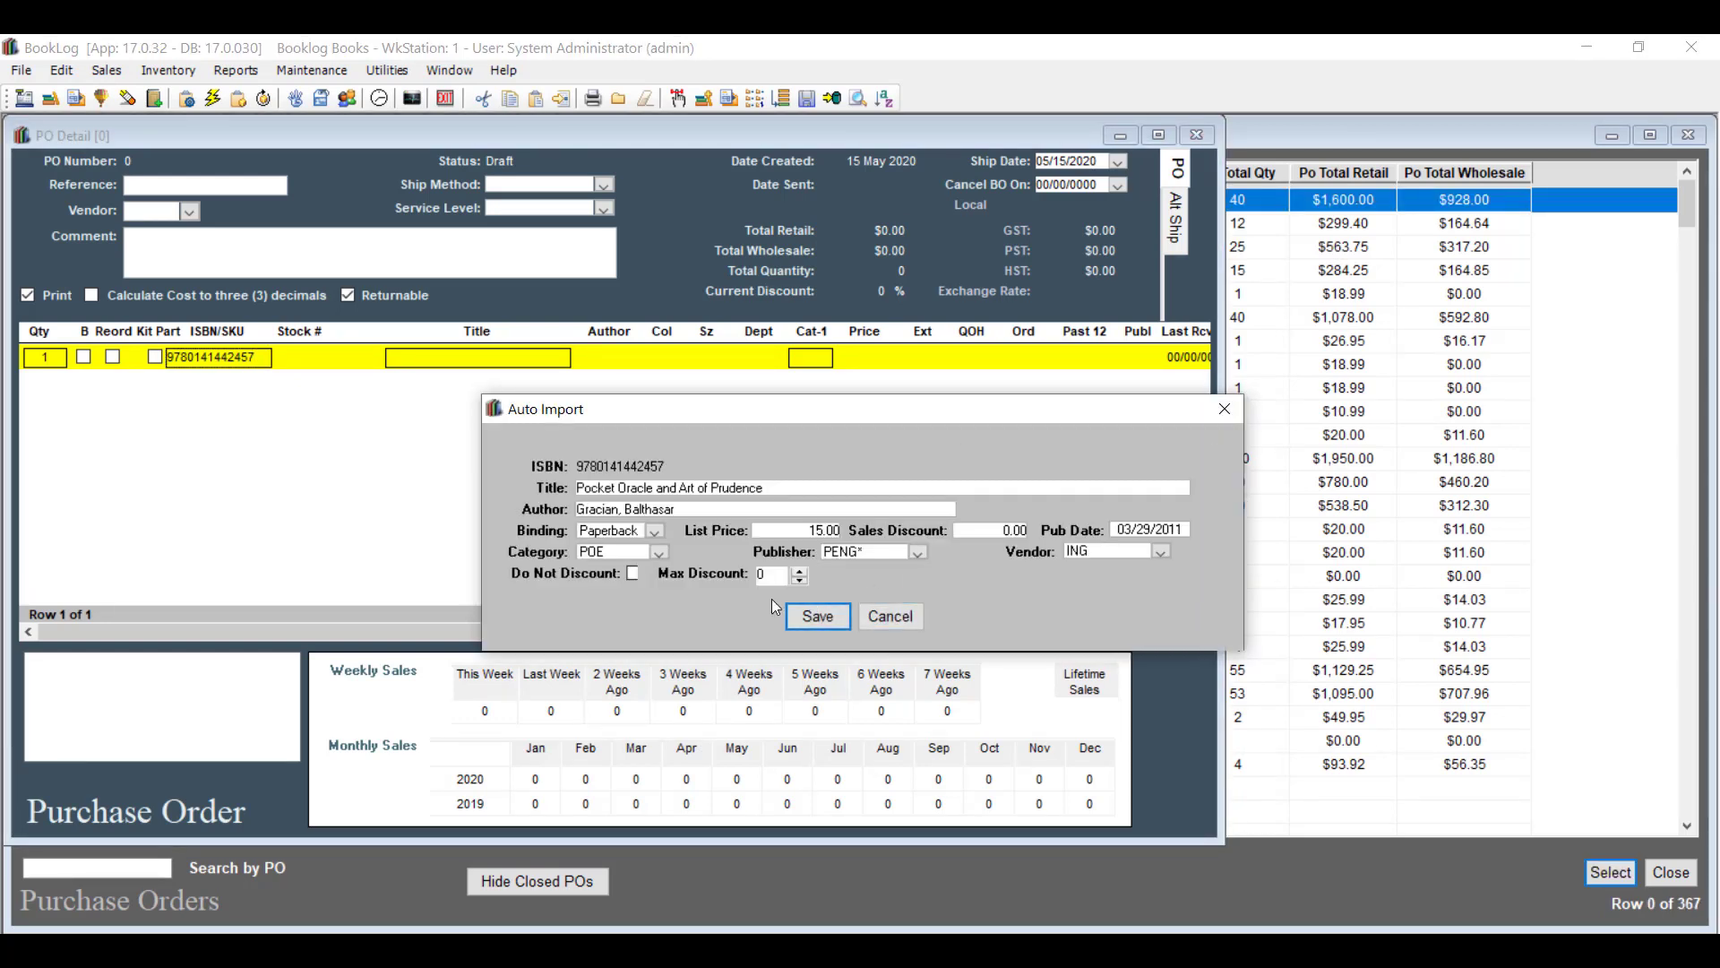
{"action": "left_click", "coordinate": [659, 553]}
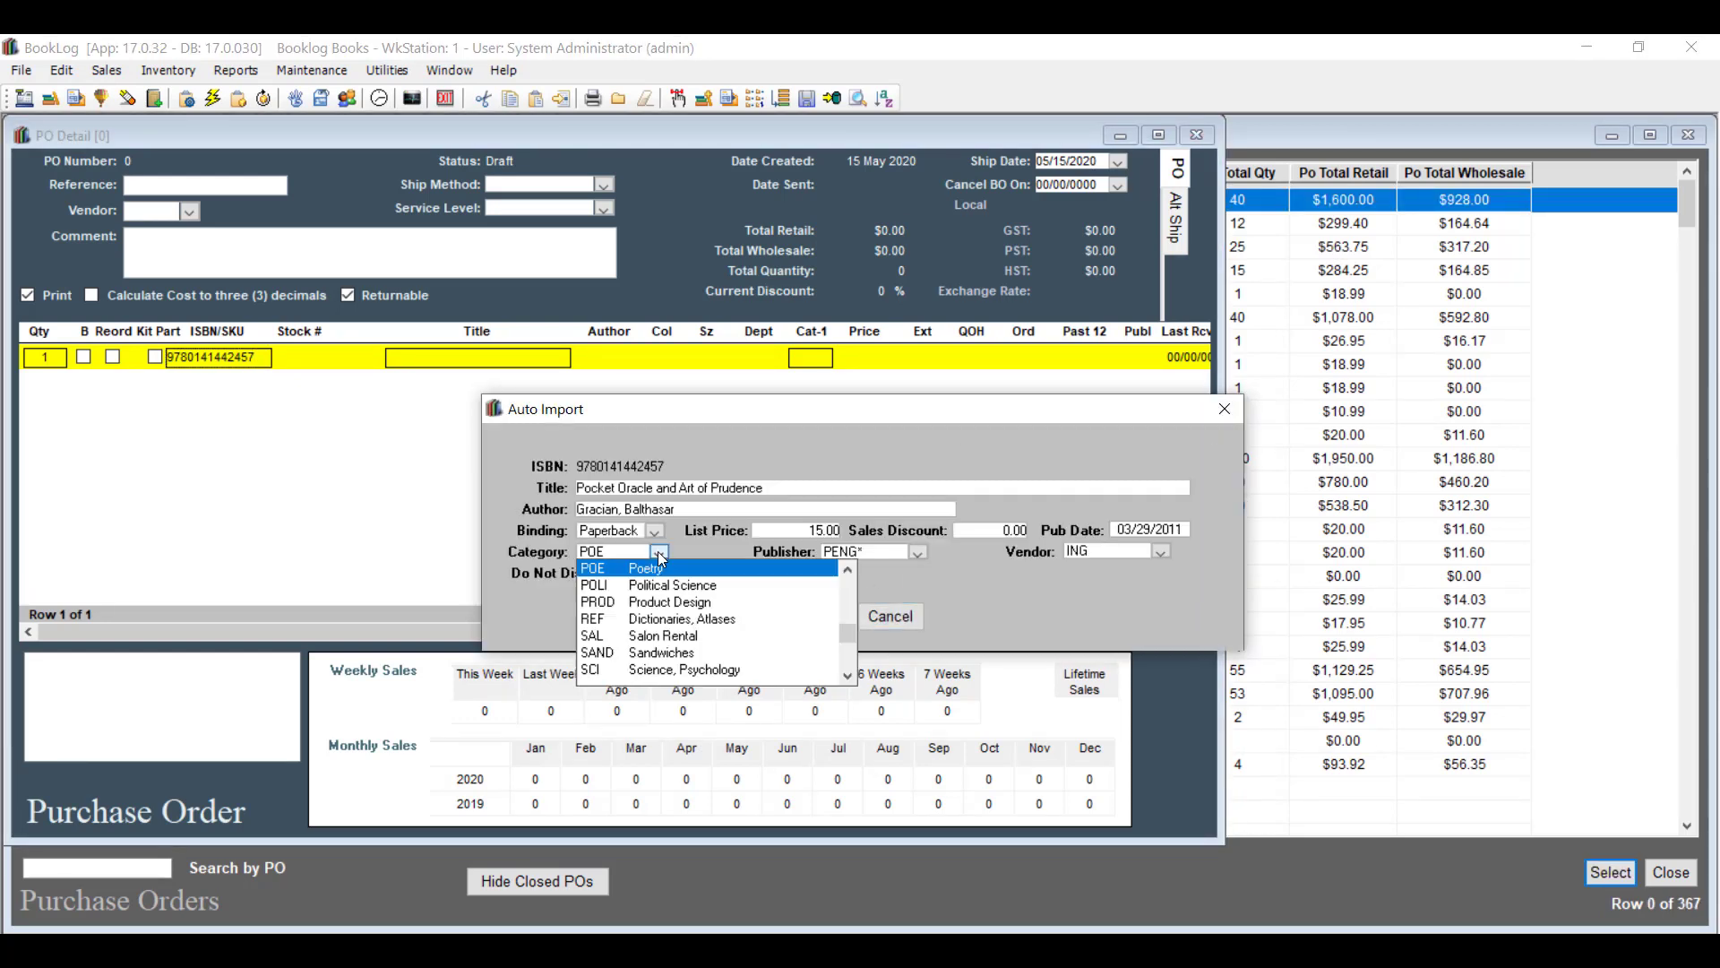
{"action": "left_click", "coordinate": [697, 552]}
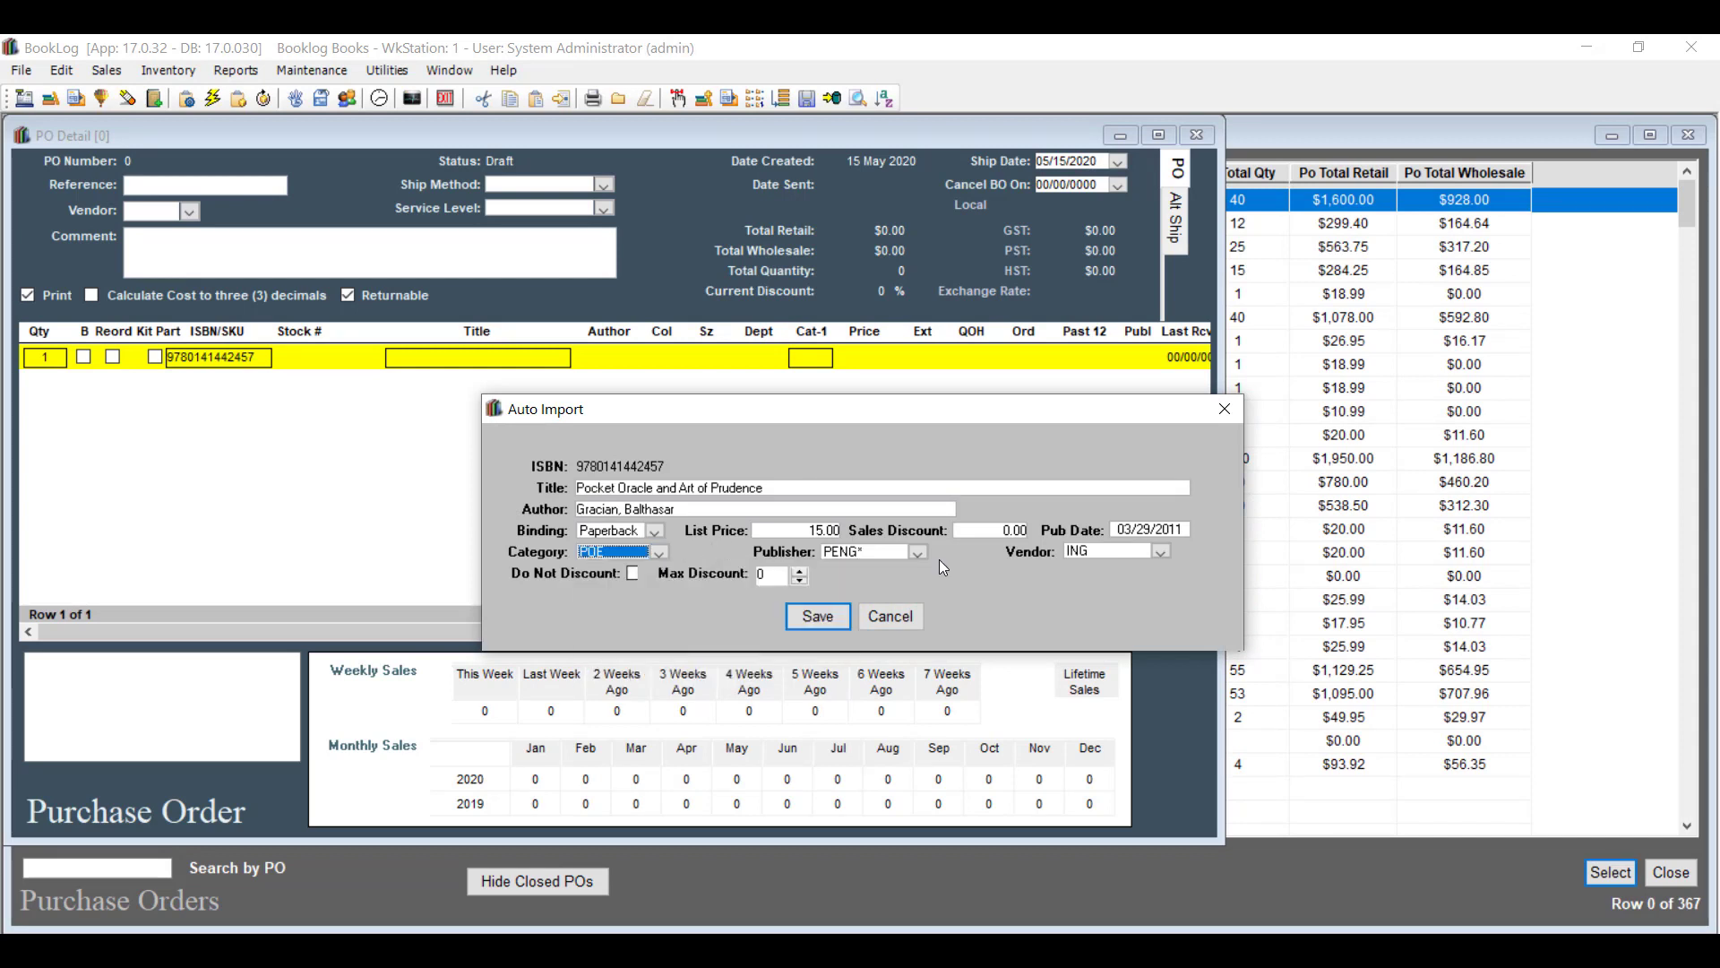
{"action": "left_click", "coordinate": [919, 554]}
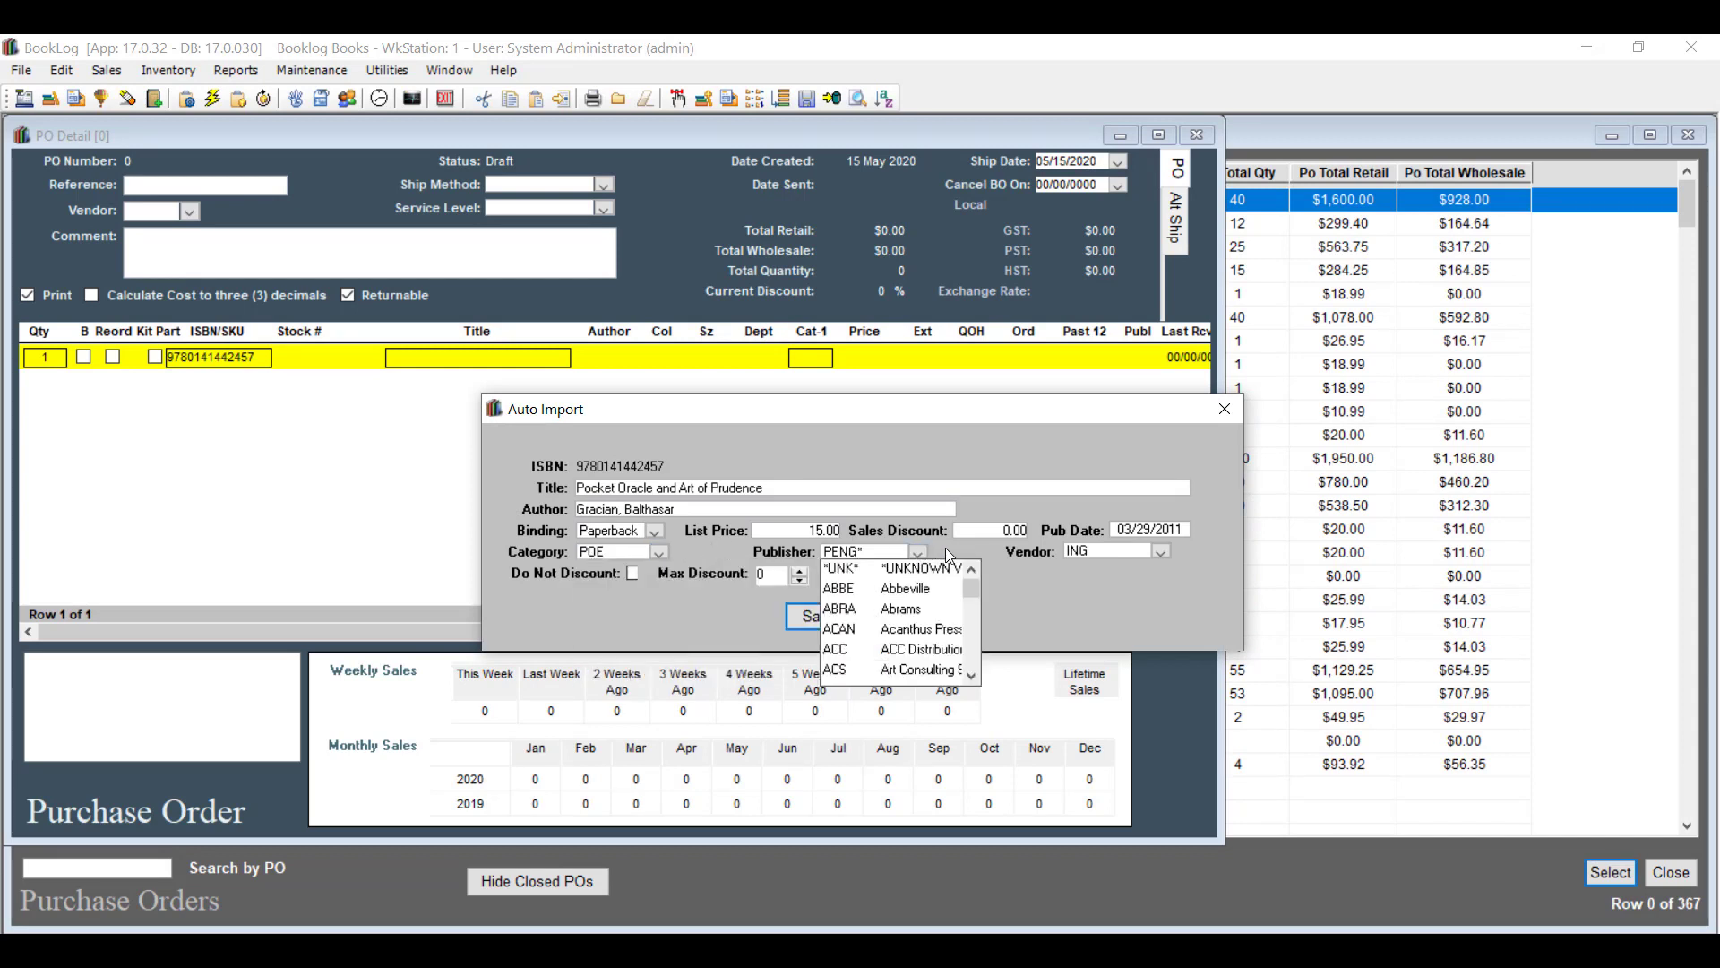
{"action": "type", "text": "pr"}
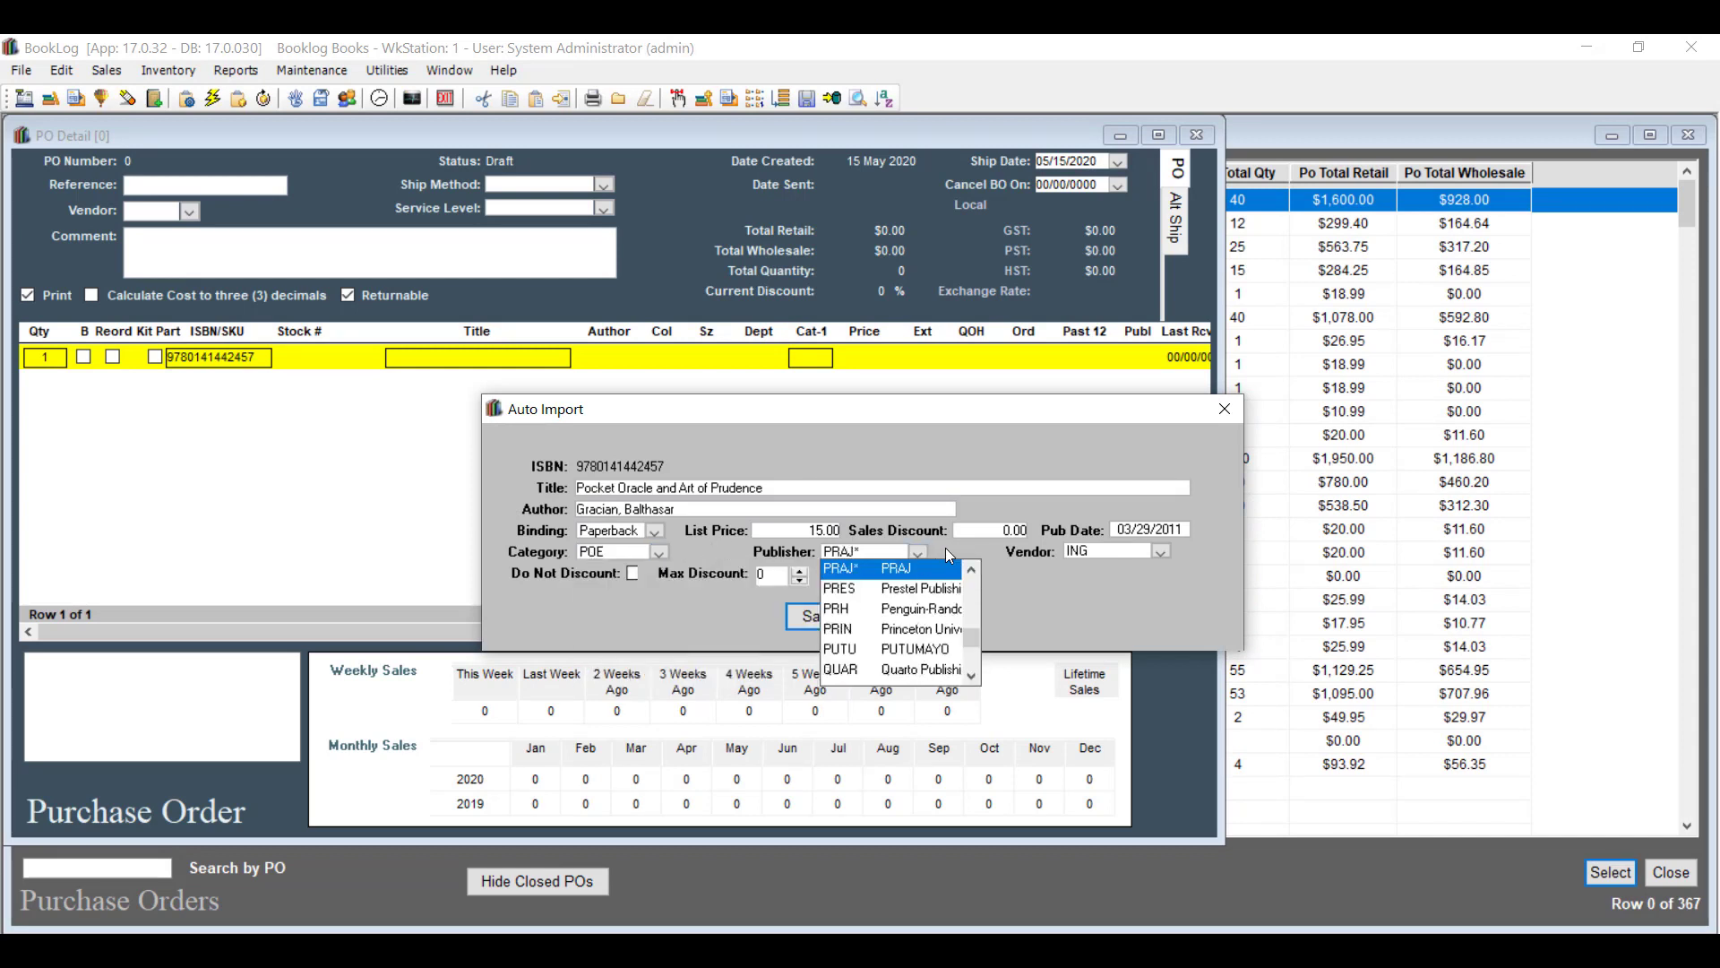
{"action": "left_click", "coordinate": [908, 613]}
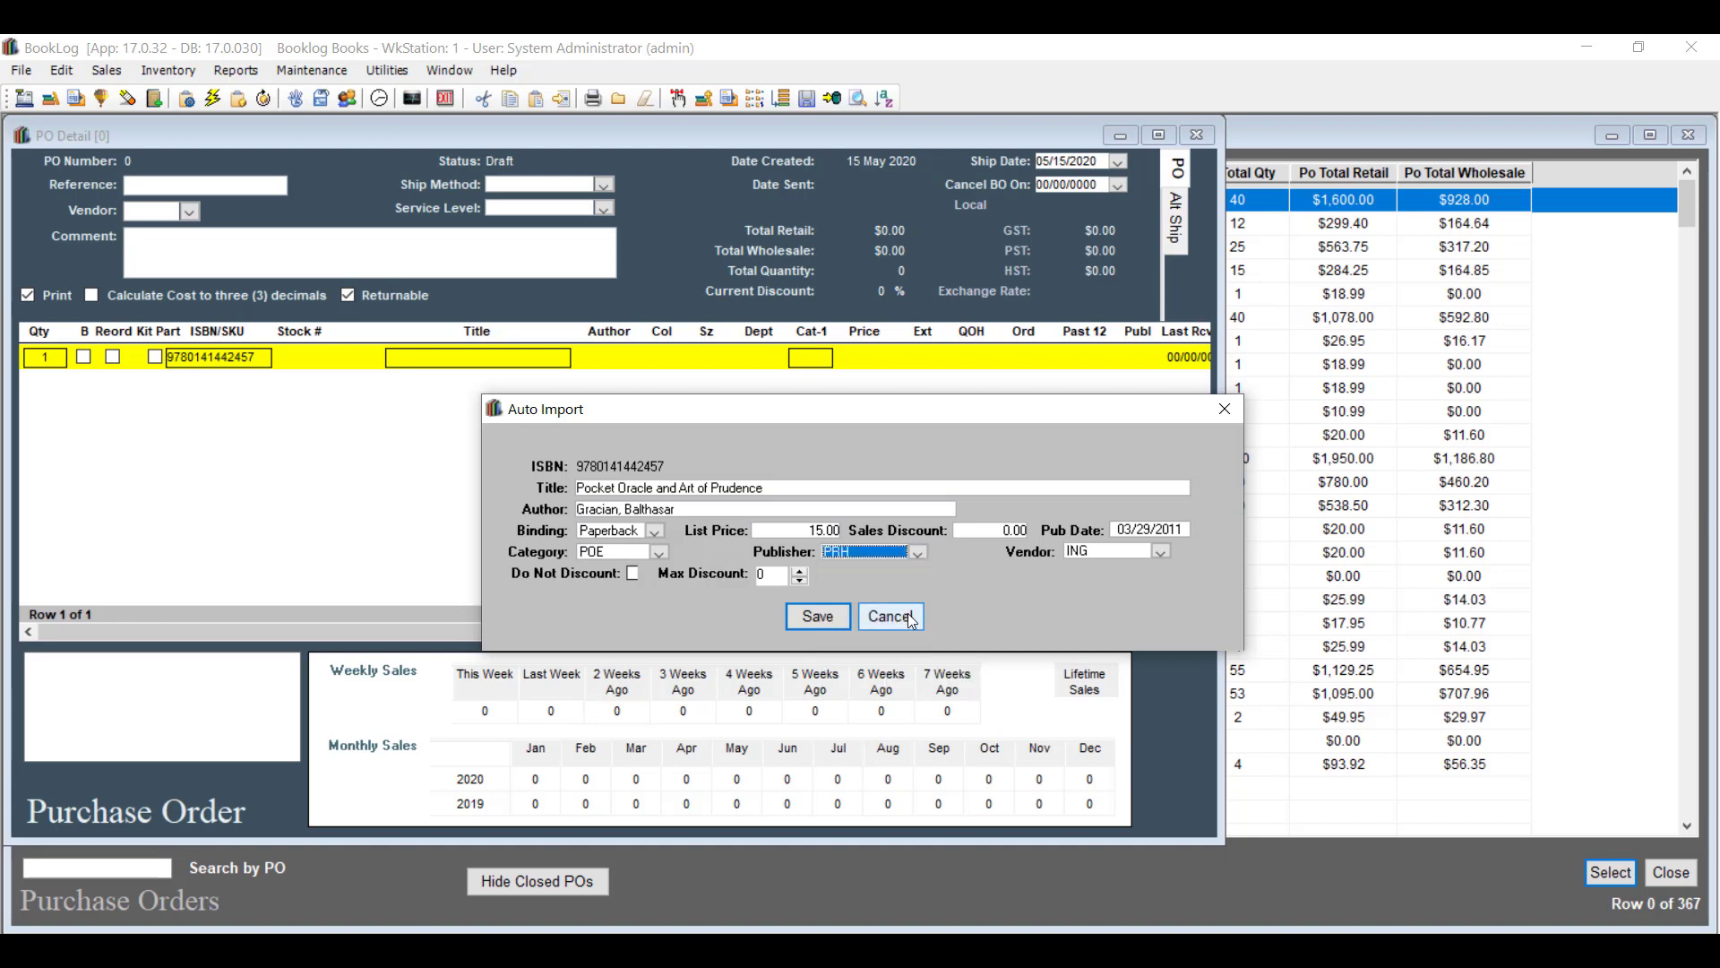
{"action": "left_click", "coordinate": [818, 616]}
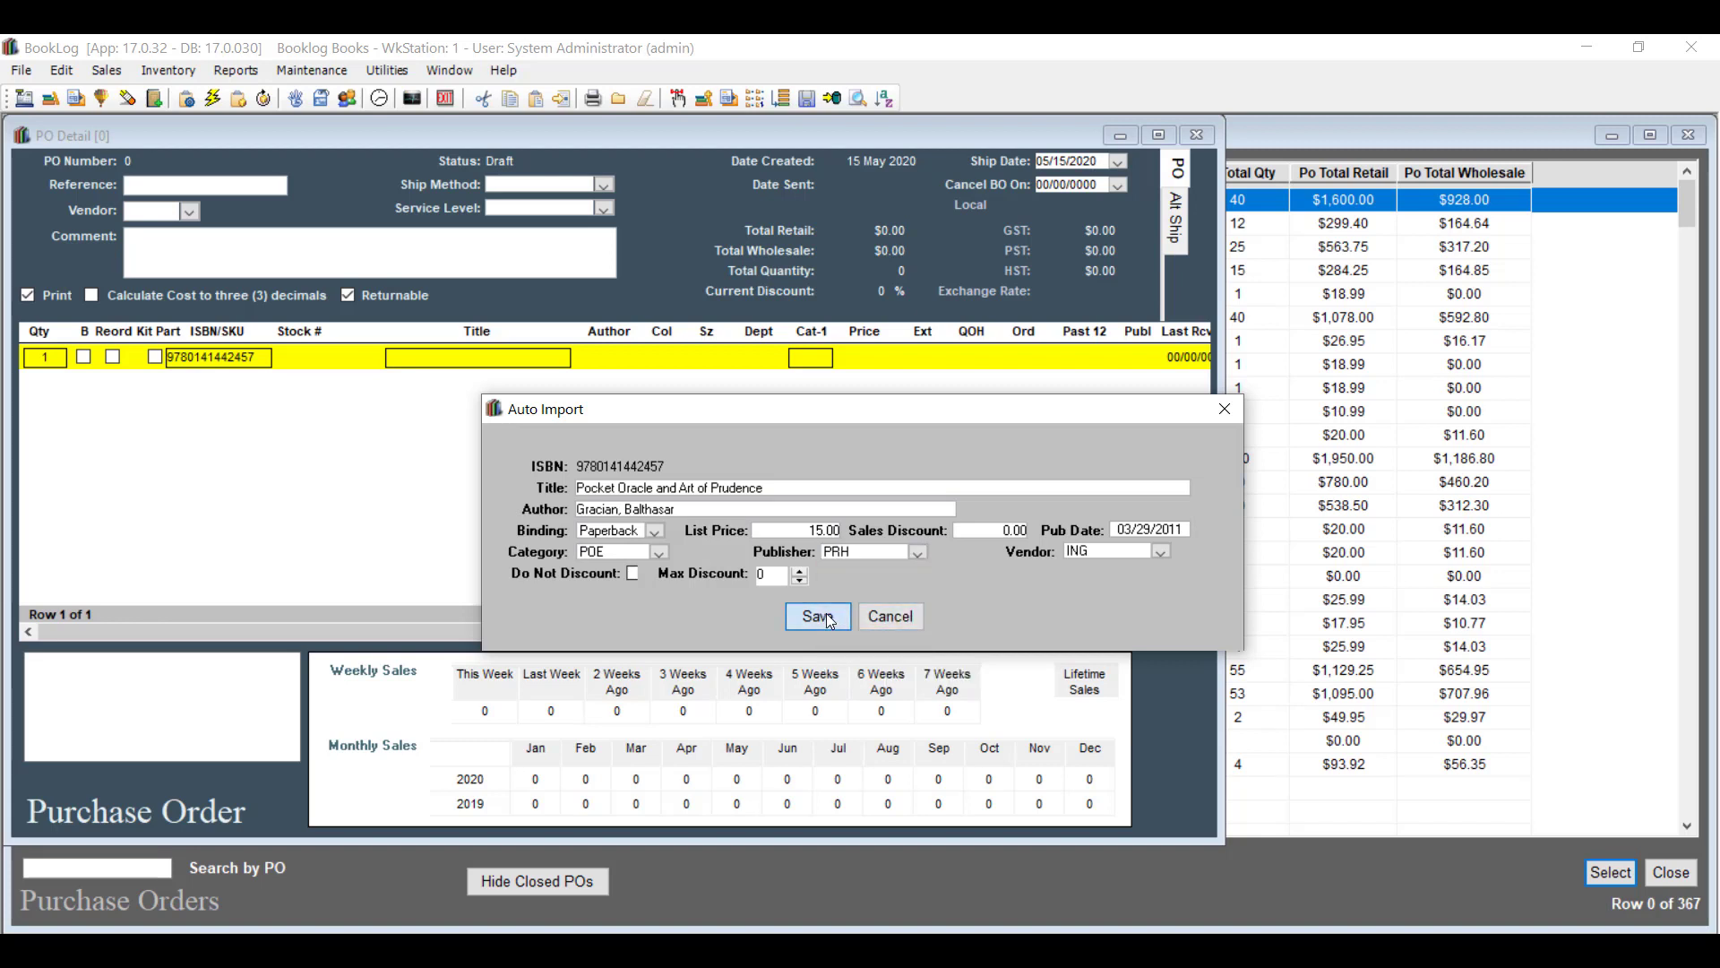
- Set the default import category to FICT (Current Fiction) in the store's inventory defaults
{"action": "left_click", "coordinate": [313, 76]}
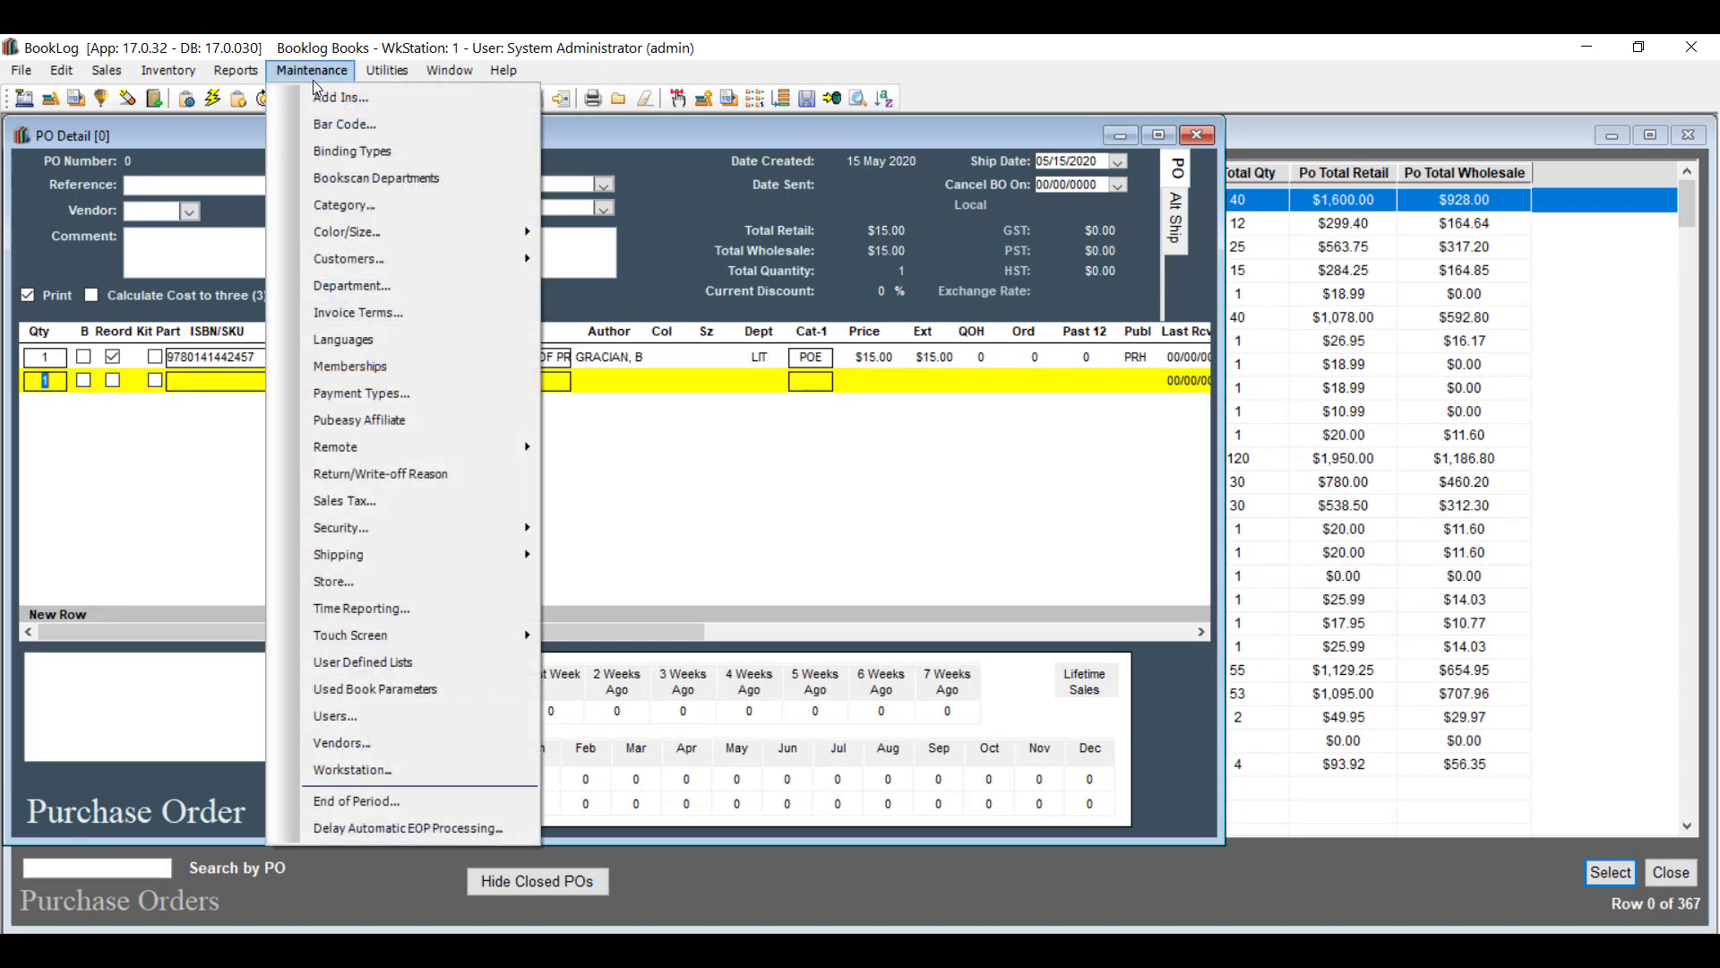
{"action": "left_click", "coordinate": [472, 584]}
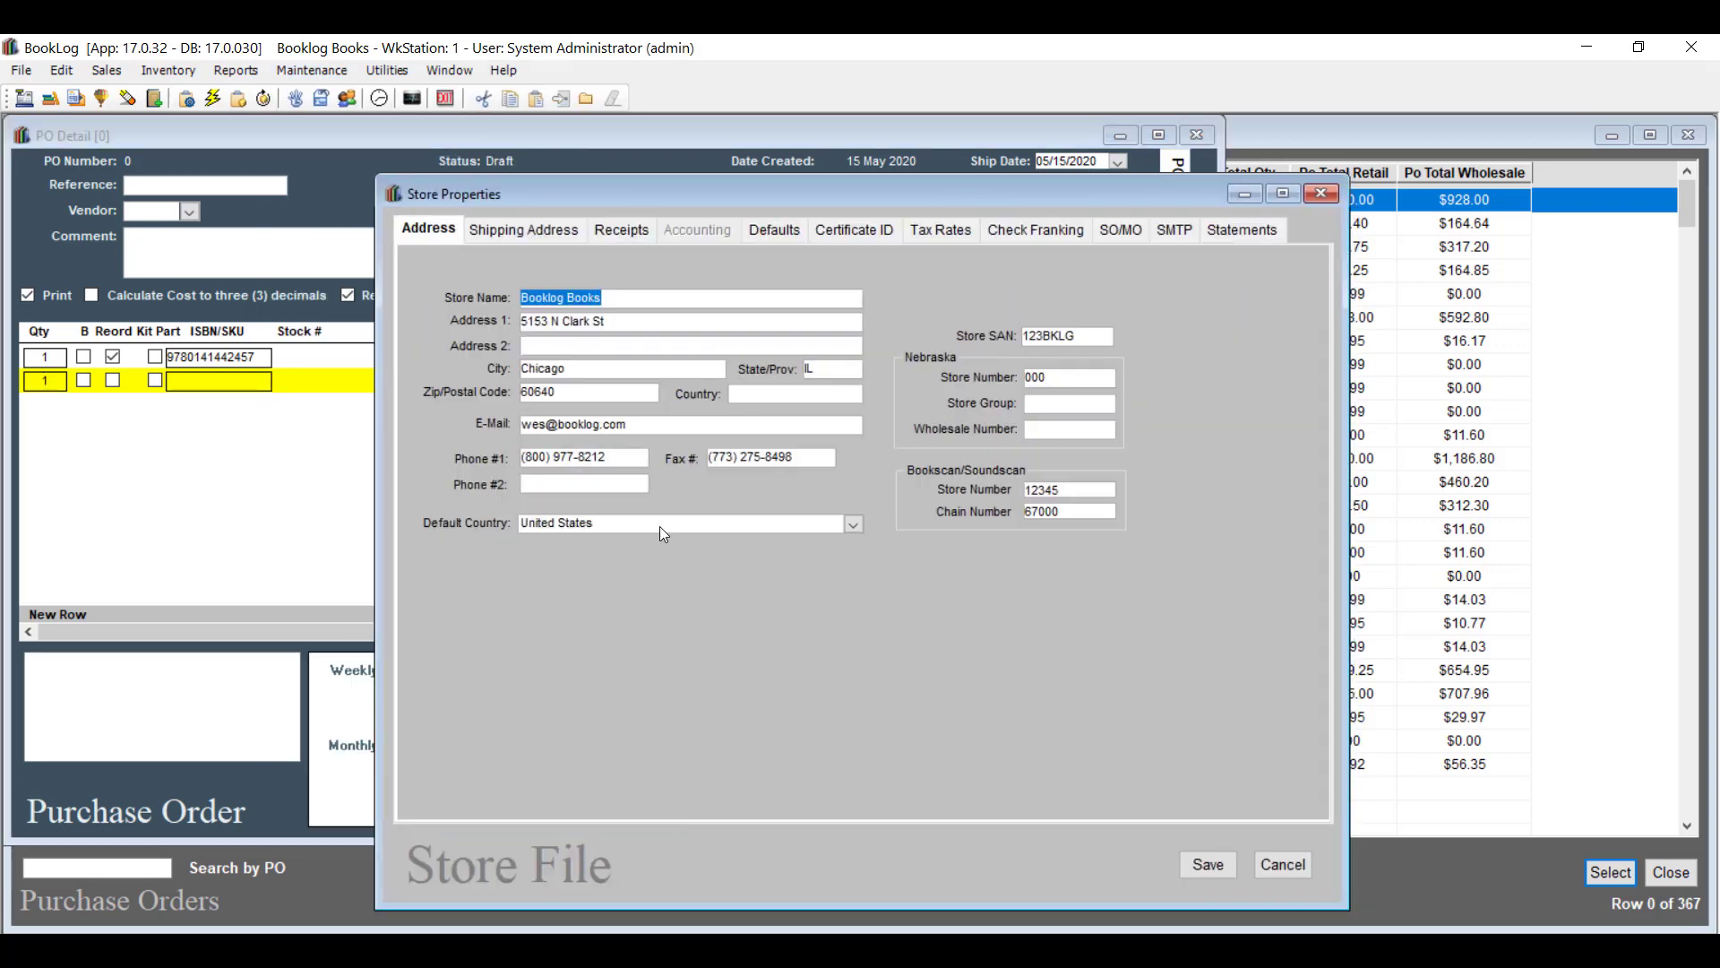
{"action": "left_click", "coordinate": [788, 231]}
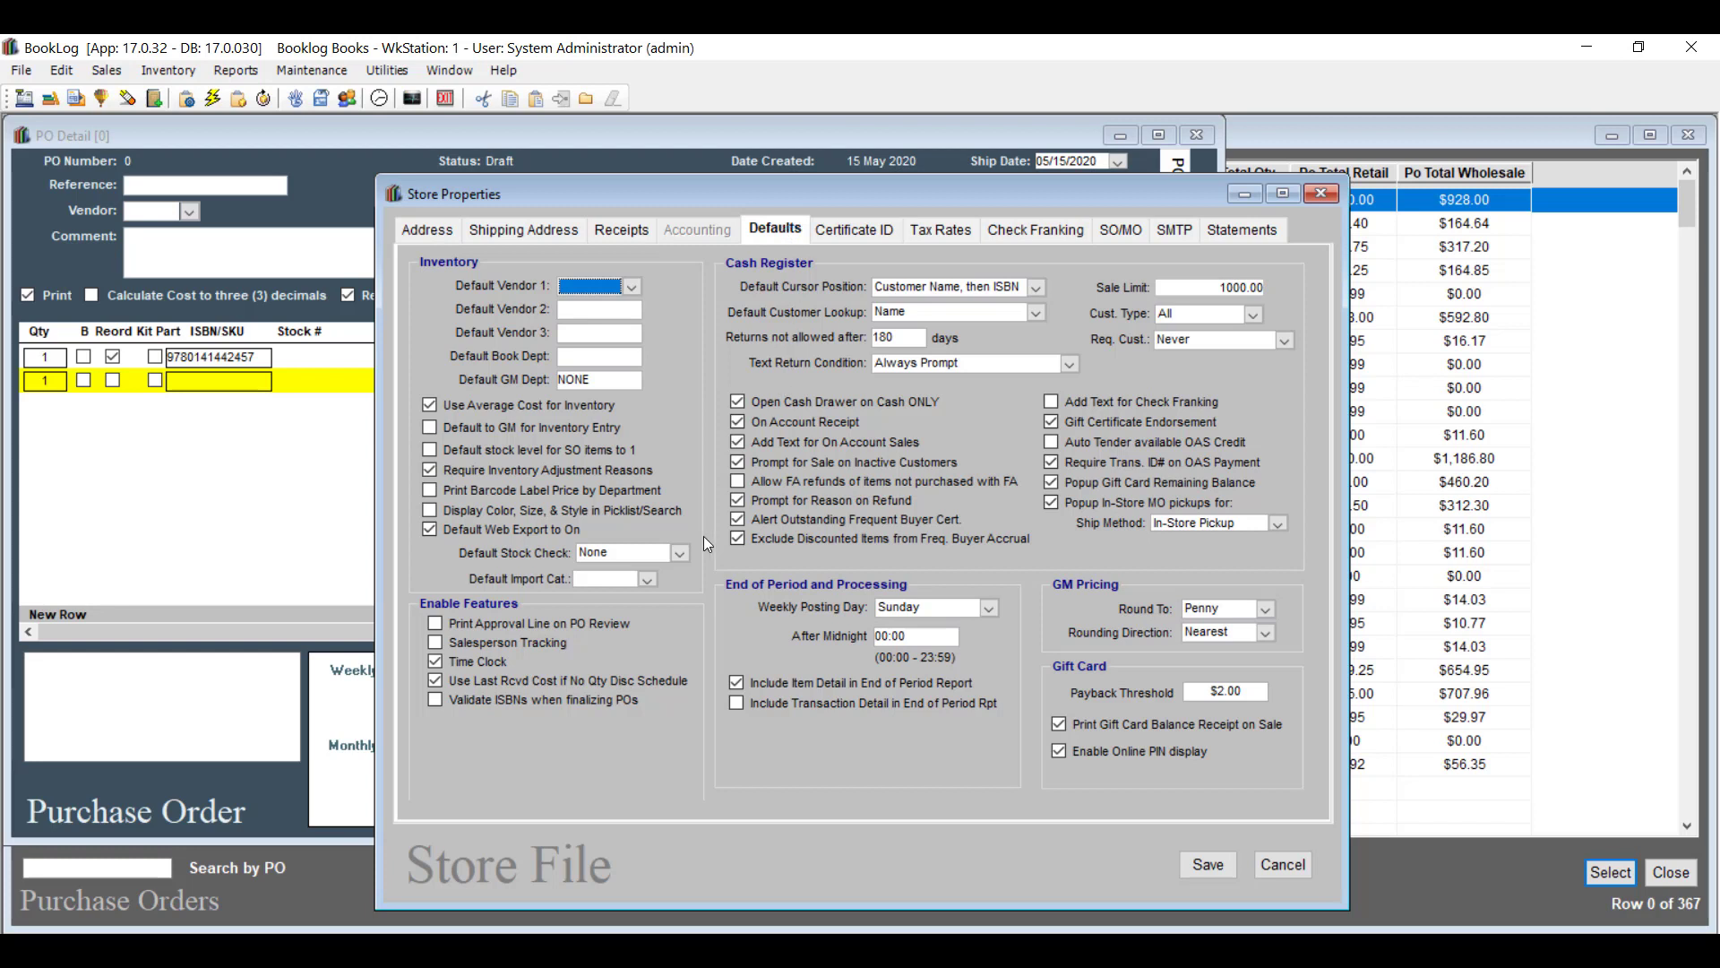
{"action": "left_click", "coordinate": [646, 581]}
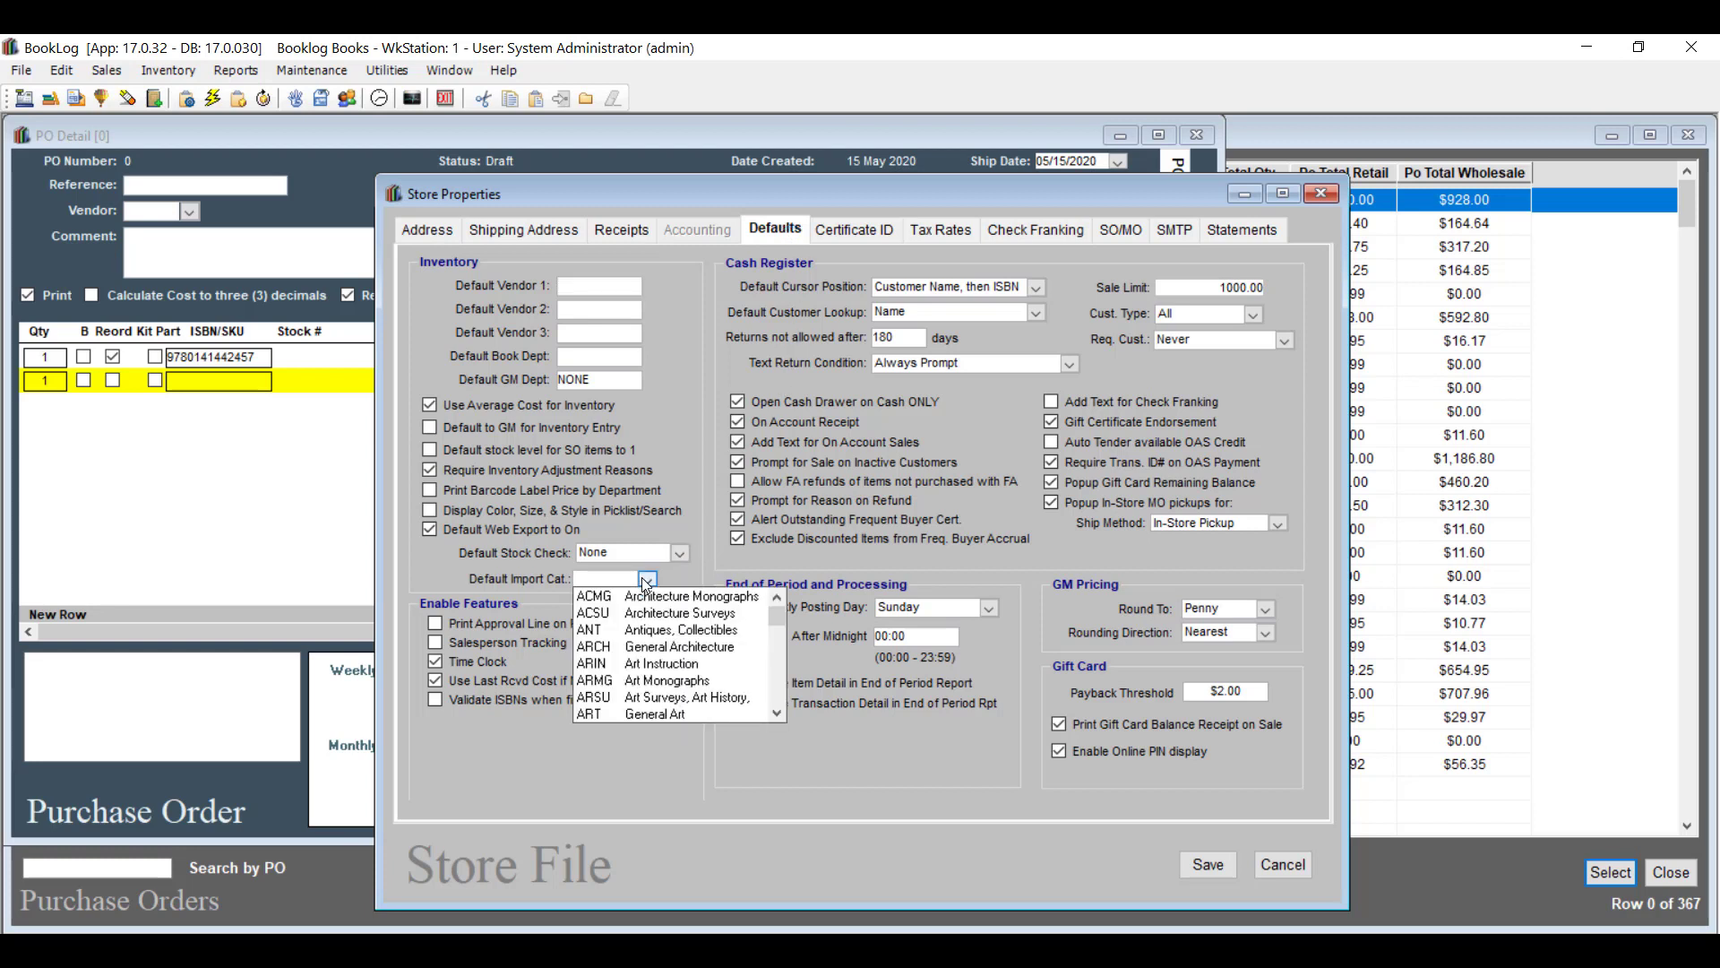
{"action": "type", "text": "fi"}
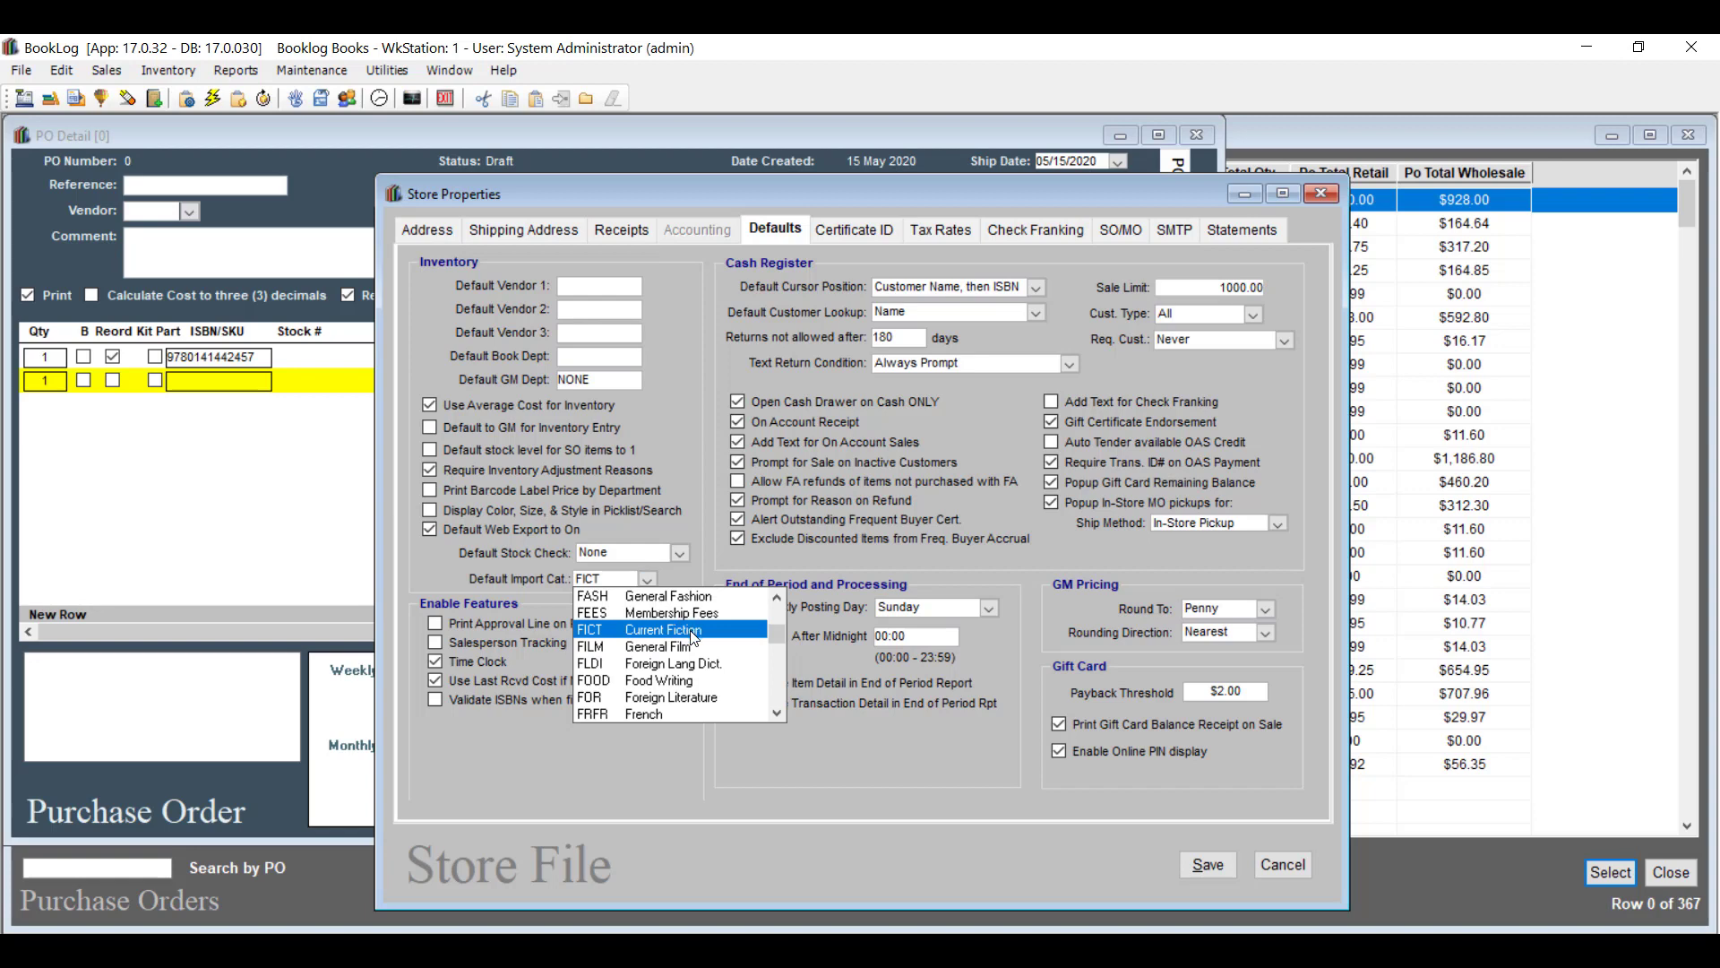
{"action": "left_click", "coordinate": [693, 630]}
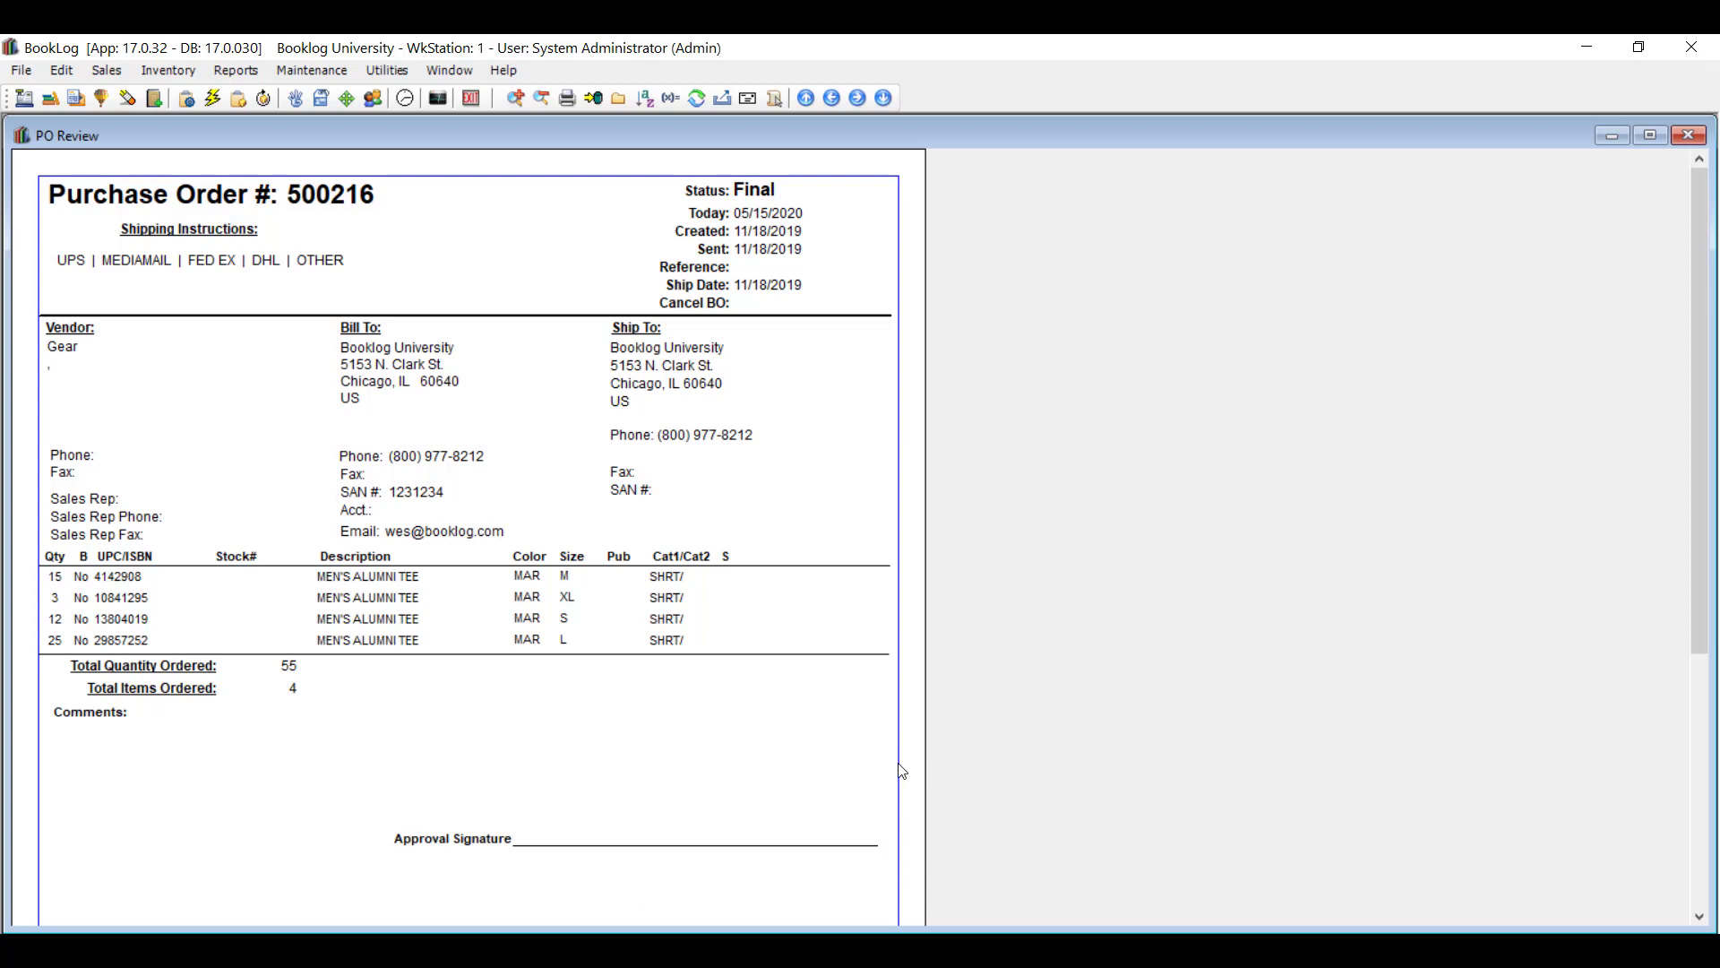
- Switch from retail to Text Management, agreeing to close all open retail windows
{"action": "left_click", "coordinate": [20, 71]}
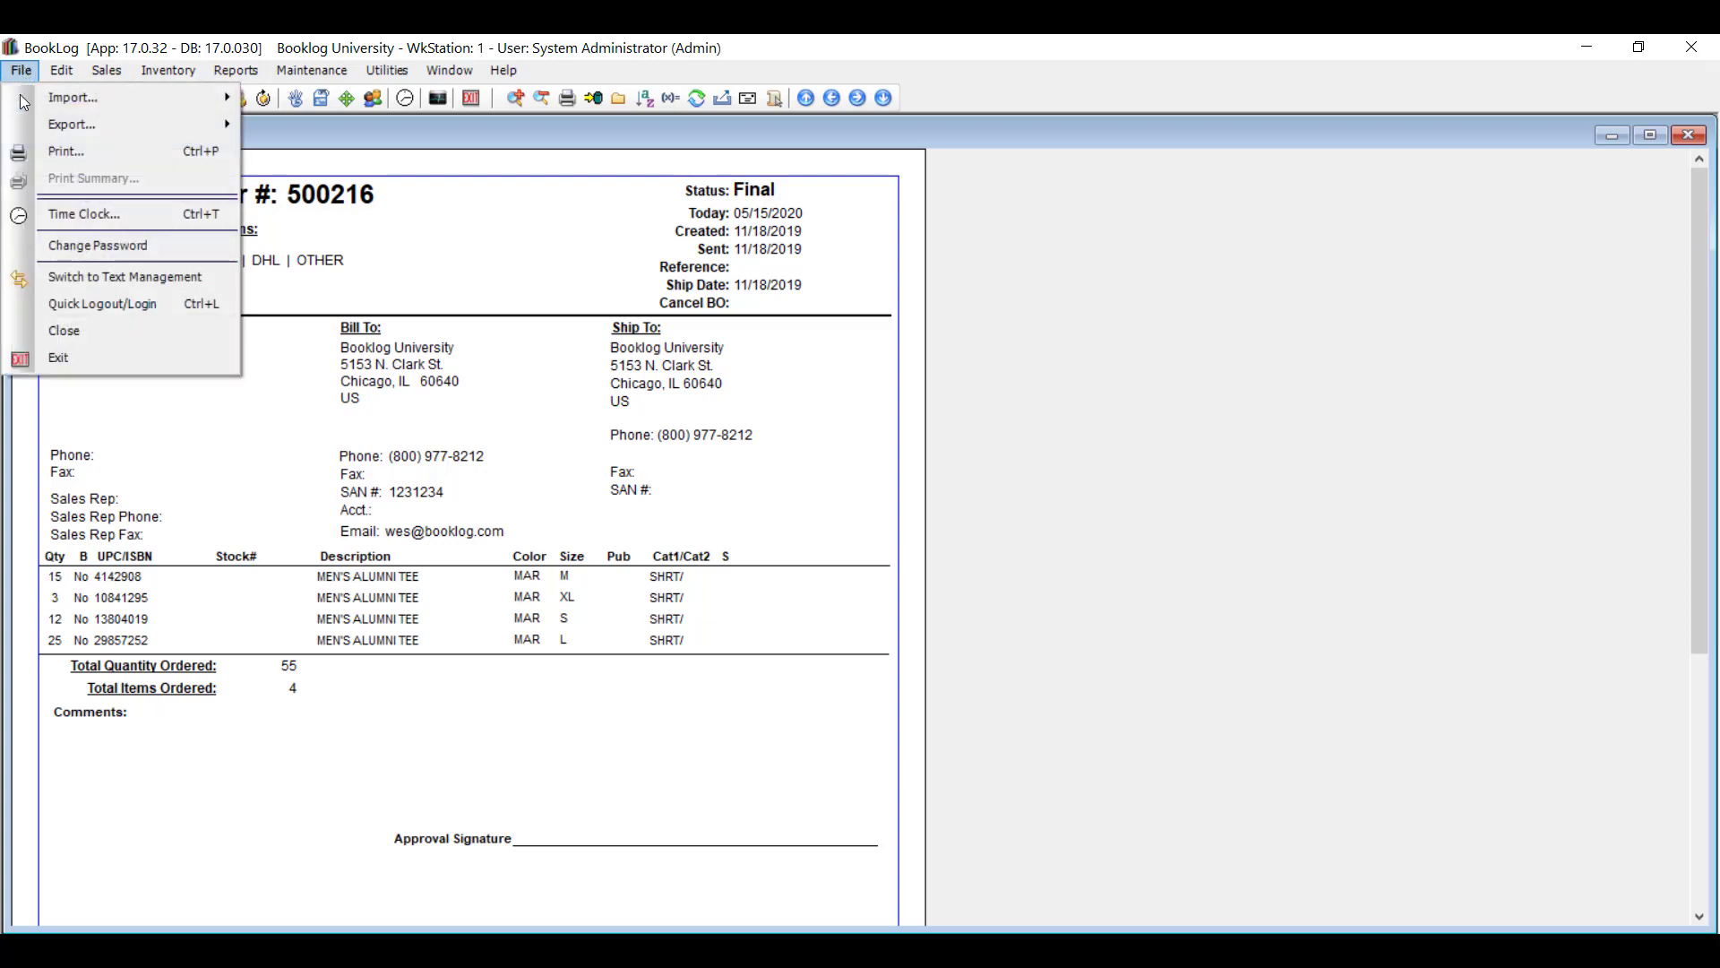
{"action": "left_click", "coordinate": [70, 274]}
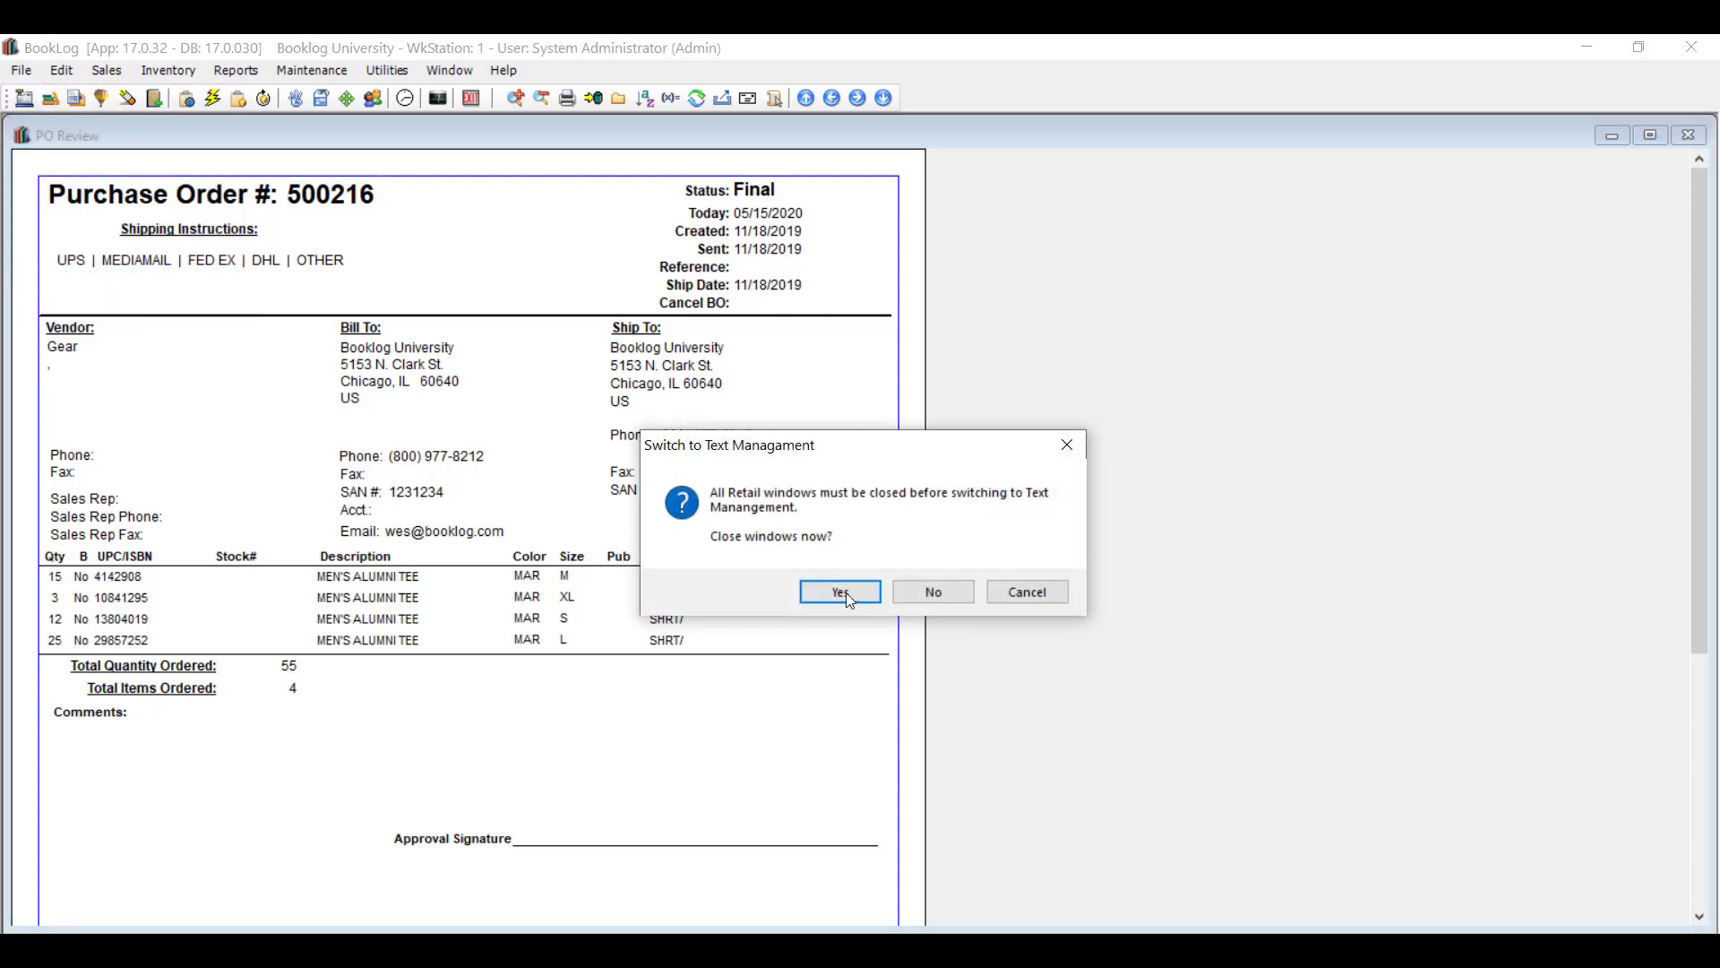
{"action": "left_click", "coordinate": [846, 593]}
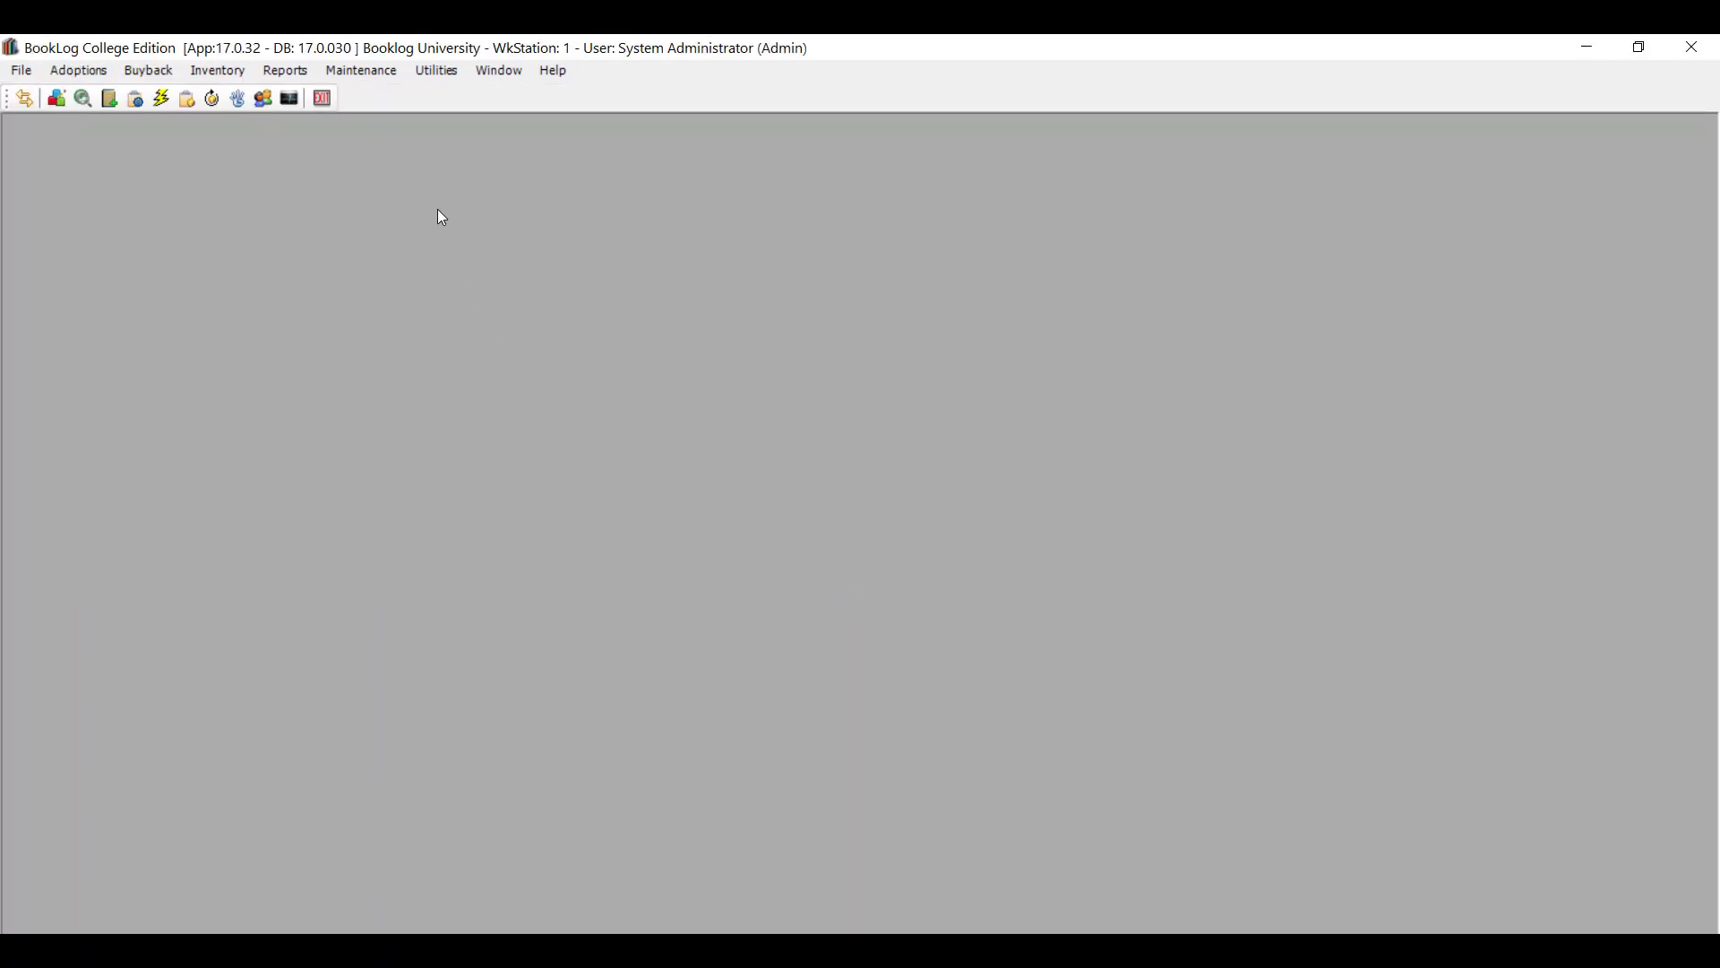
- Open the default settings in the Text Management store properties to view the PO approval line option
{"action": "left_click", "coordinate": [375, 72]}
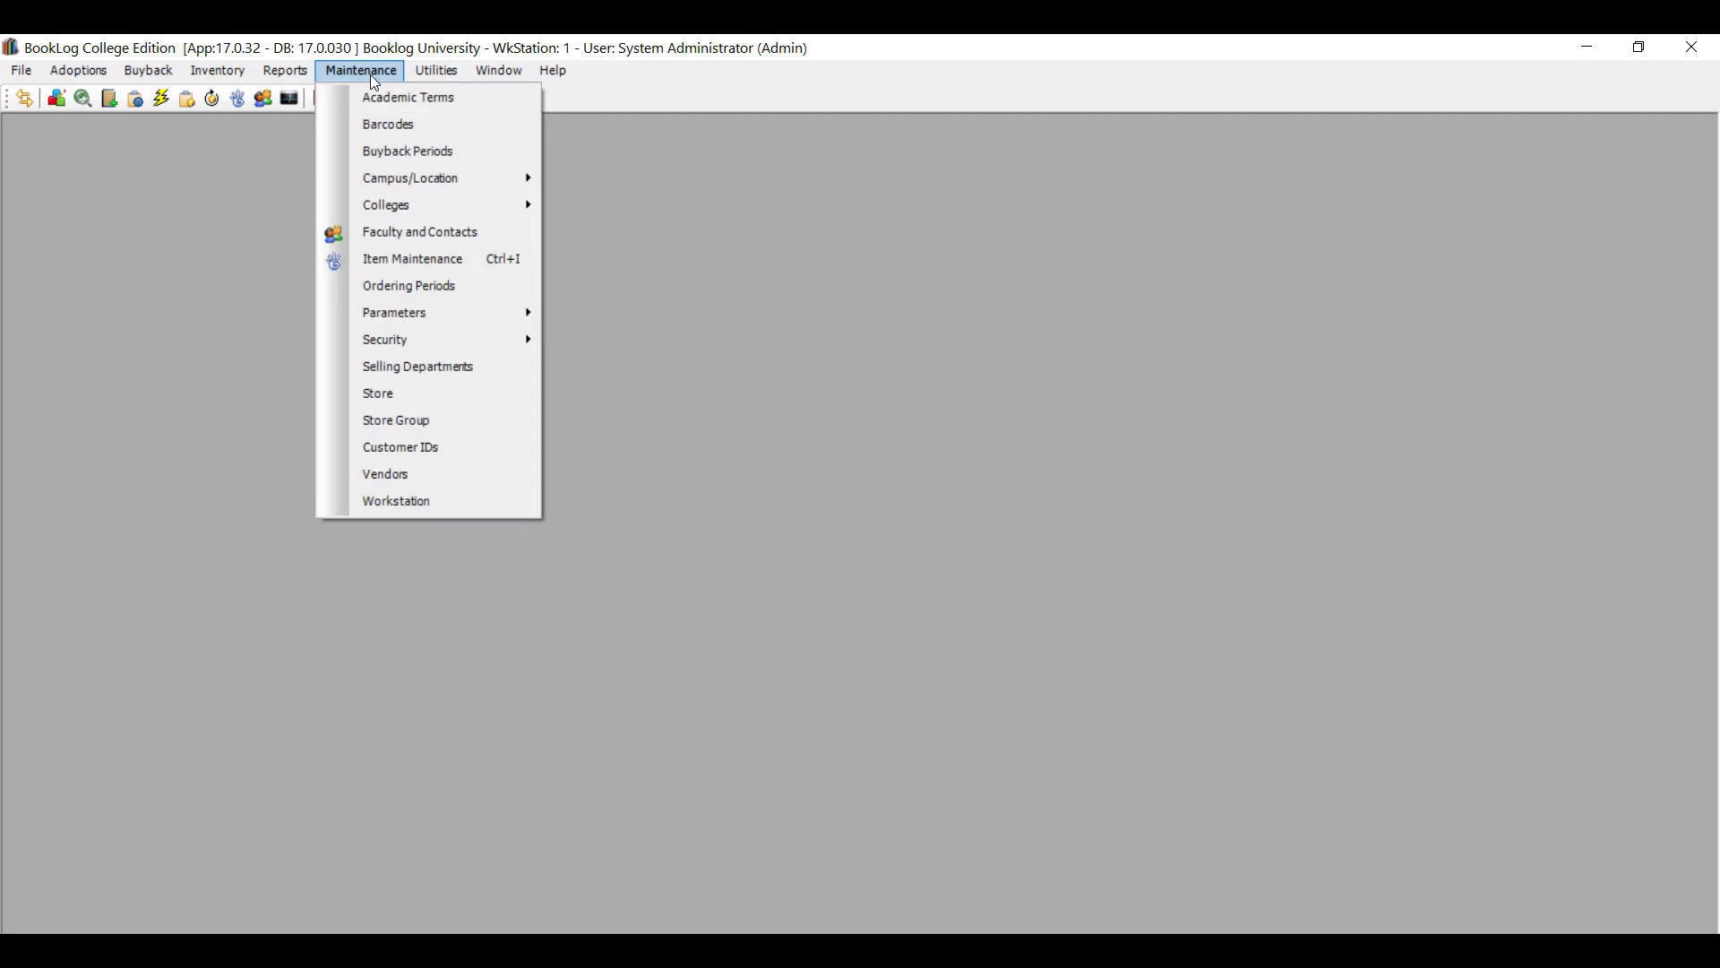
{"action": "left_click", "coordinate": [507, 394]}
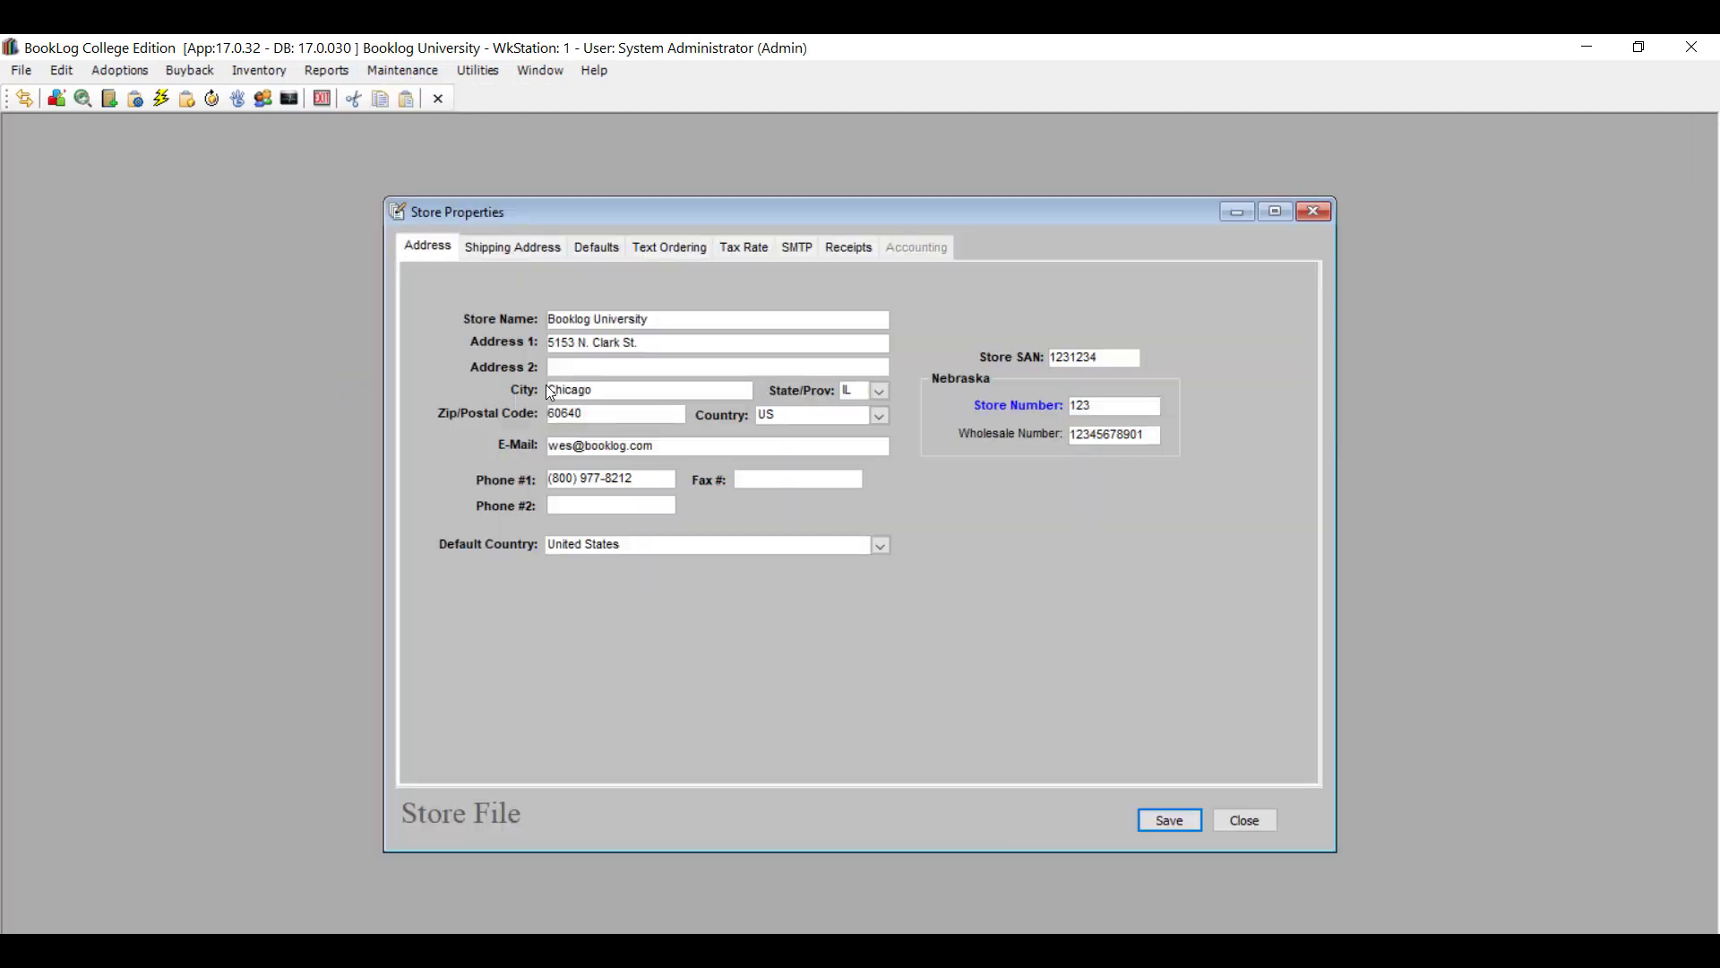
{"action": "left_click", "coordinate": [597, 250]}
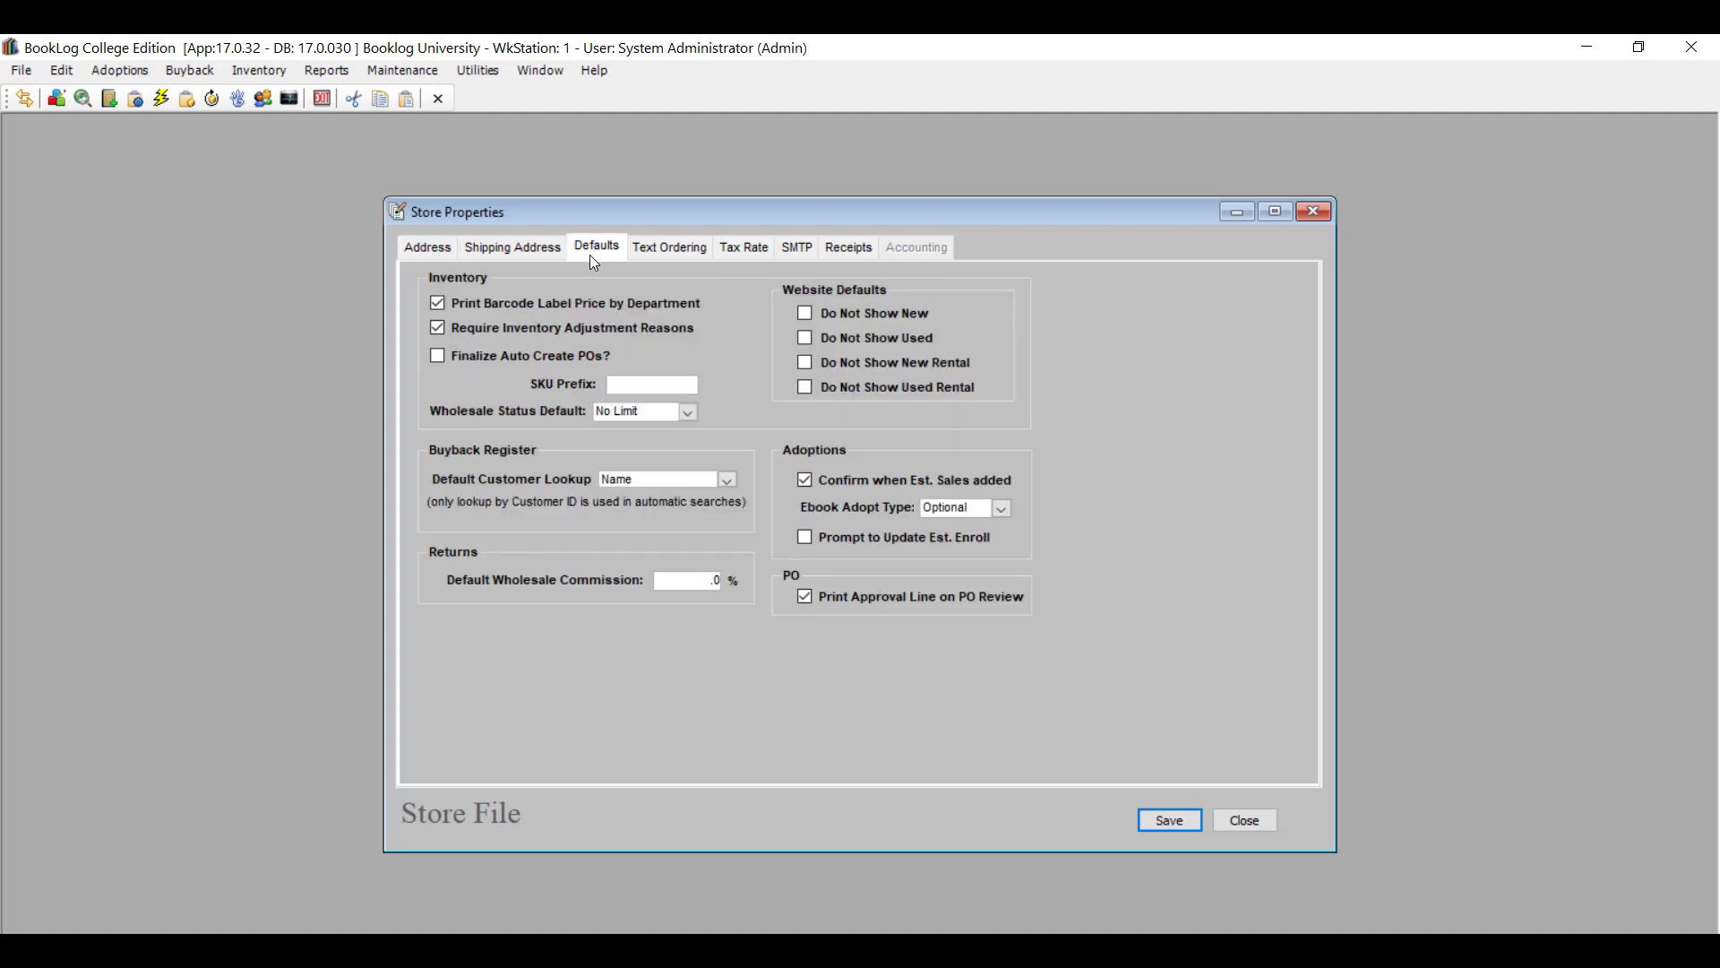